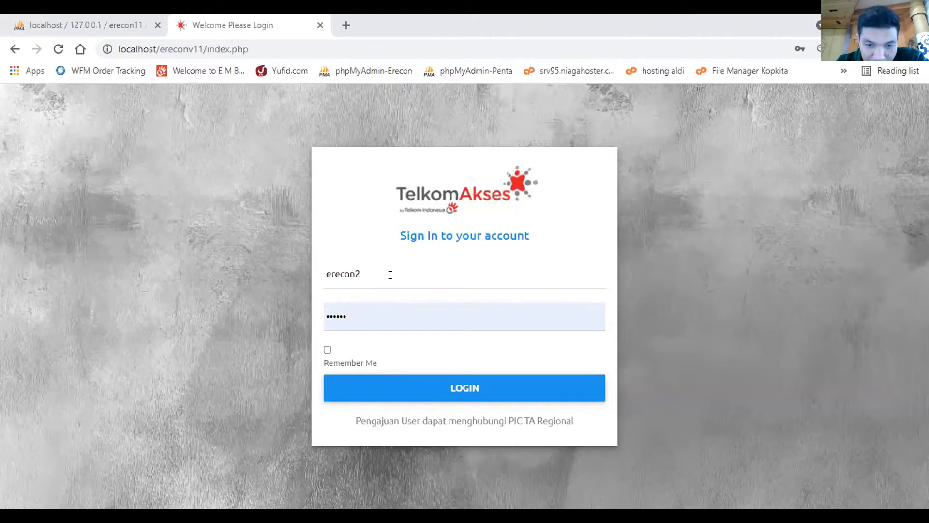
- Sign in with the filled-in account credentials and open the RFC reference list
click(466, 381)
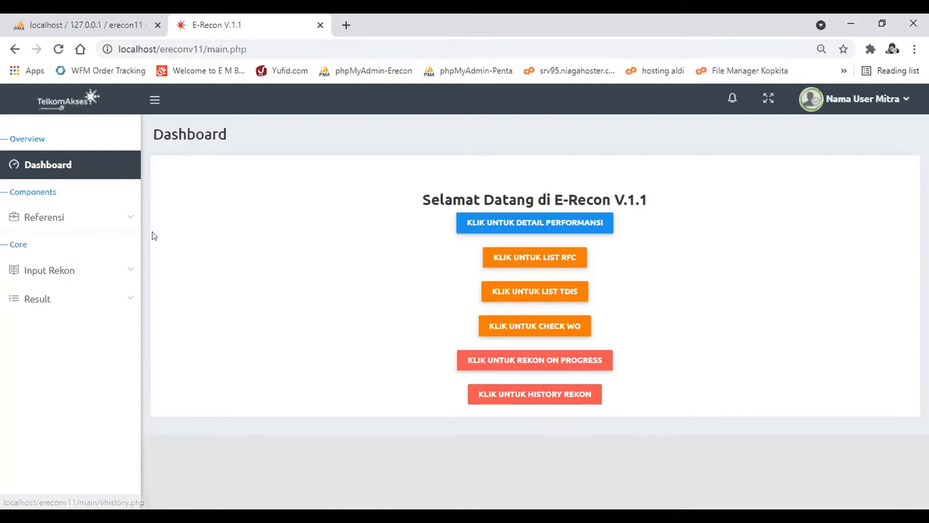
click(107, 220)
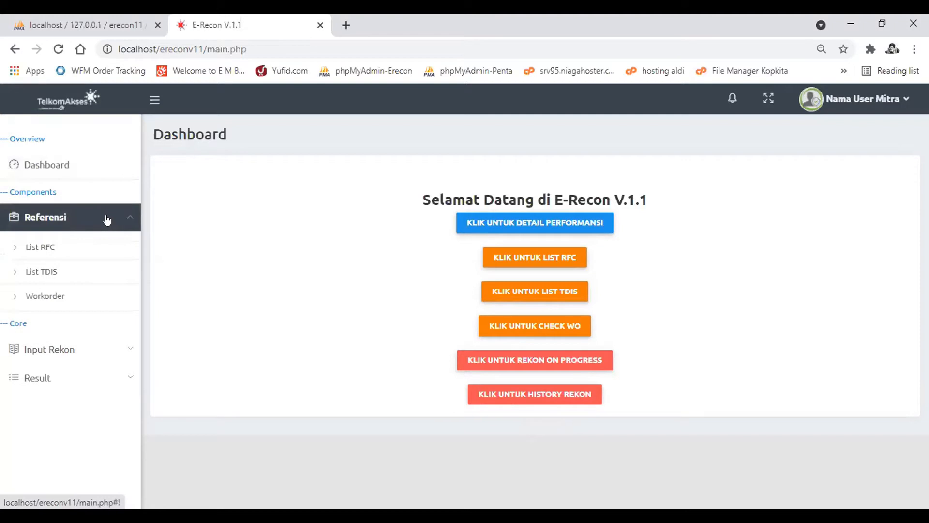
click(40, 249)
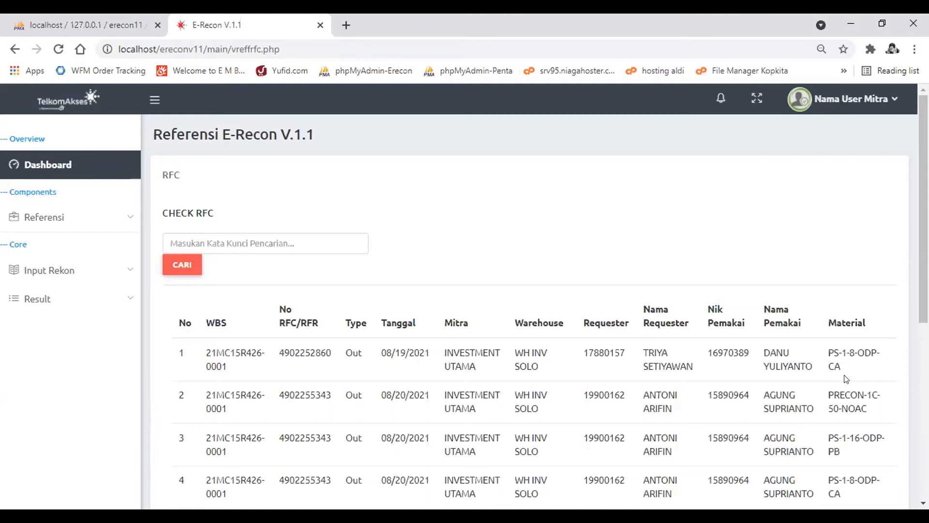
- Examine the RFC list's columns and view the usage history of the PS-1-8-ODP-CA material in the first row
scroll(790, 402, right, 4)
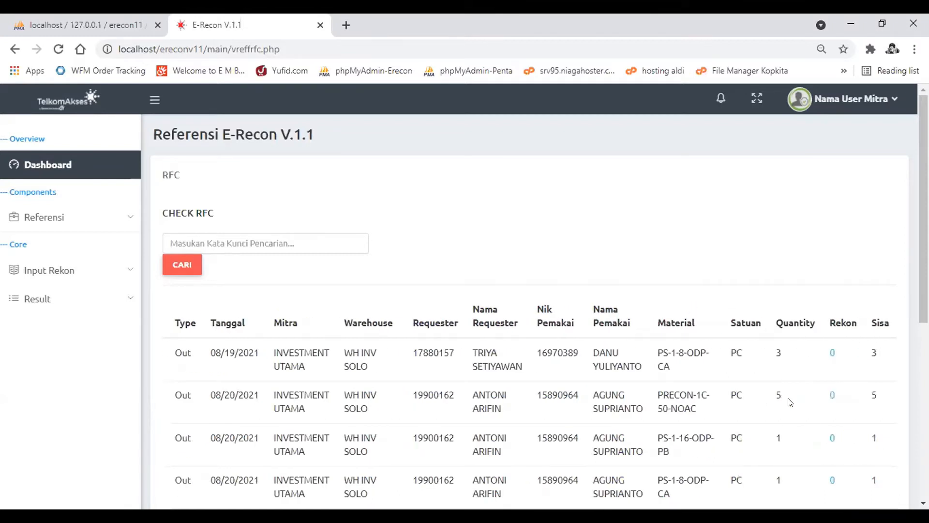
scroll(790, 402, left, 4)
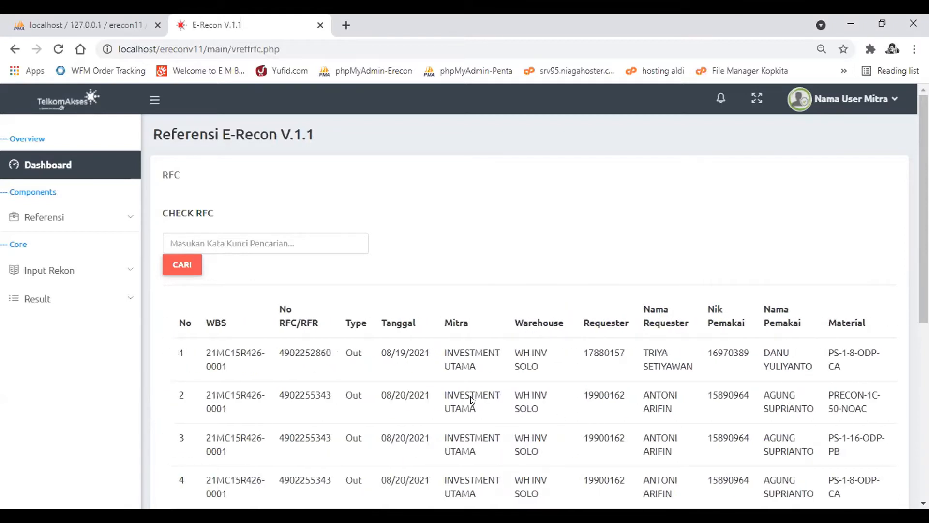
scroll(714, 390, right, 4)
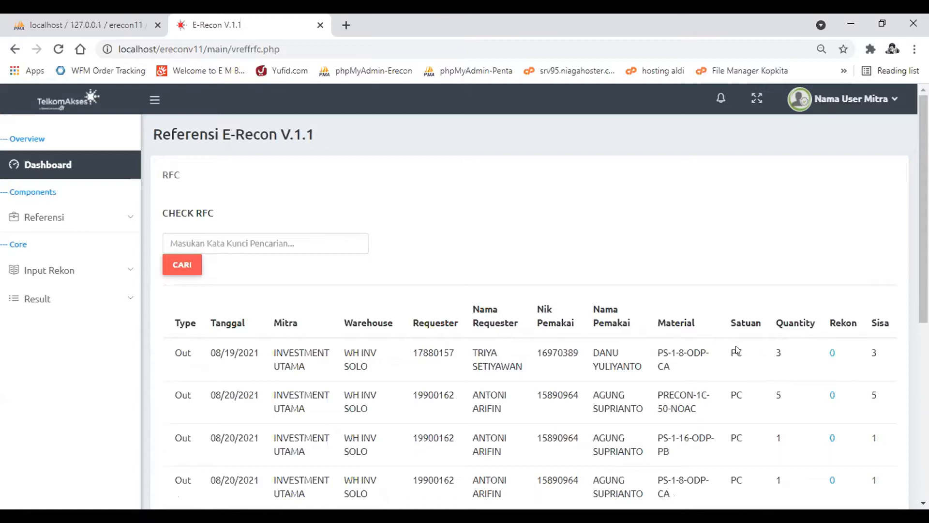
click(832, 354)
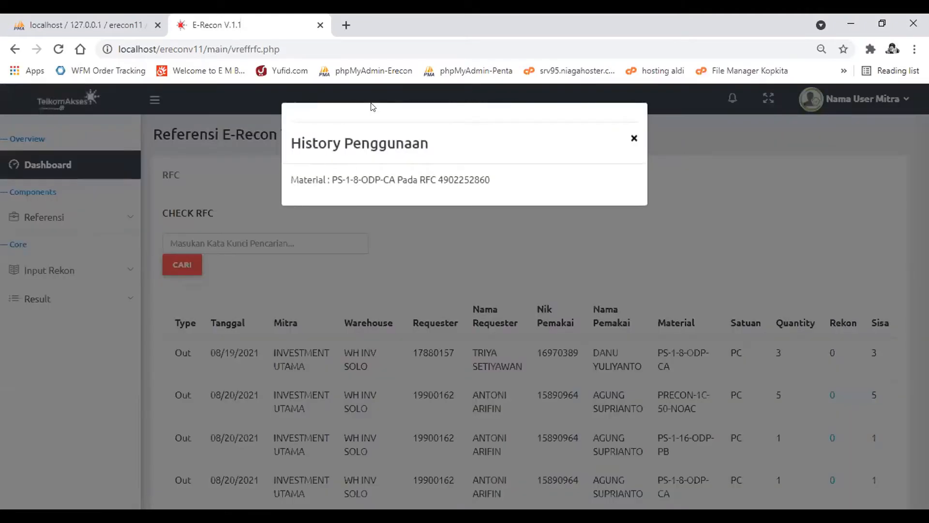
drag(395, 179, 328, 176)
drag(490, 179, 451, 177)
drag(440, 177, 435, 177)
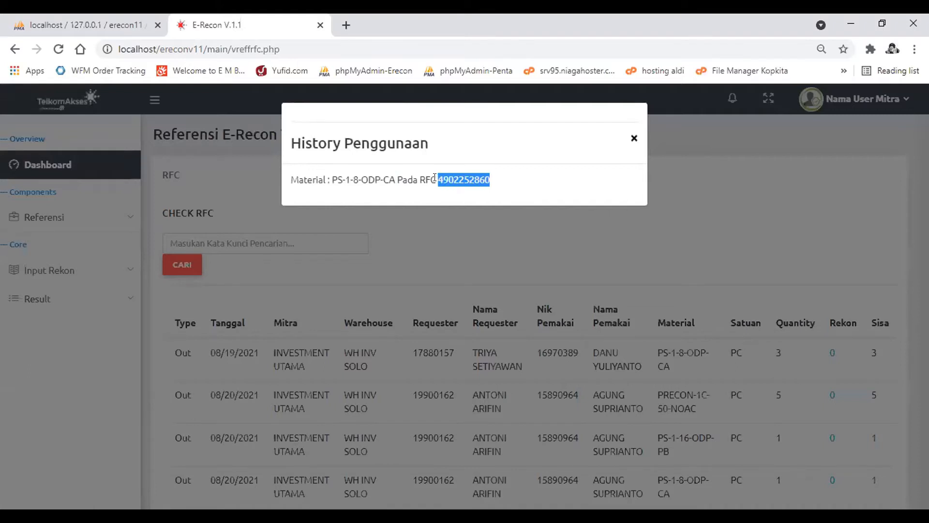
click(435, 177)
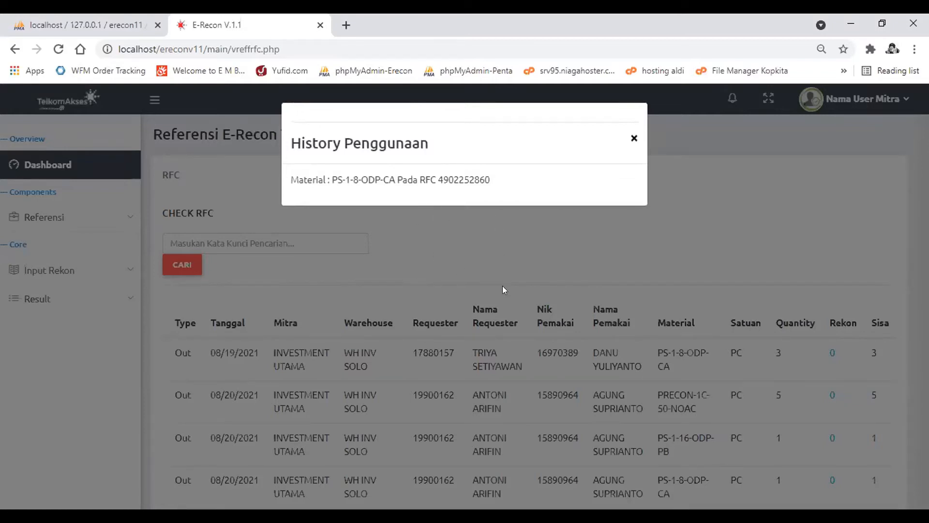
click(634, 138)
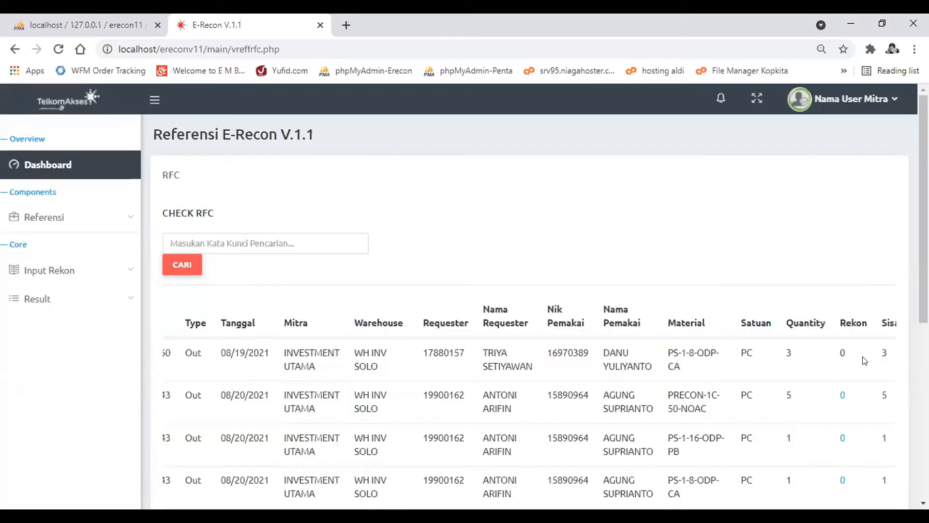
scroll(891, 416, right, 1)
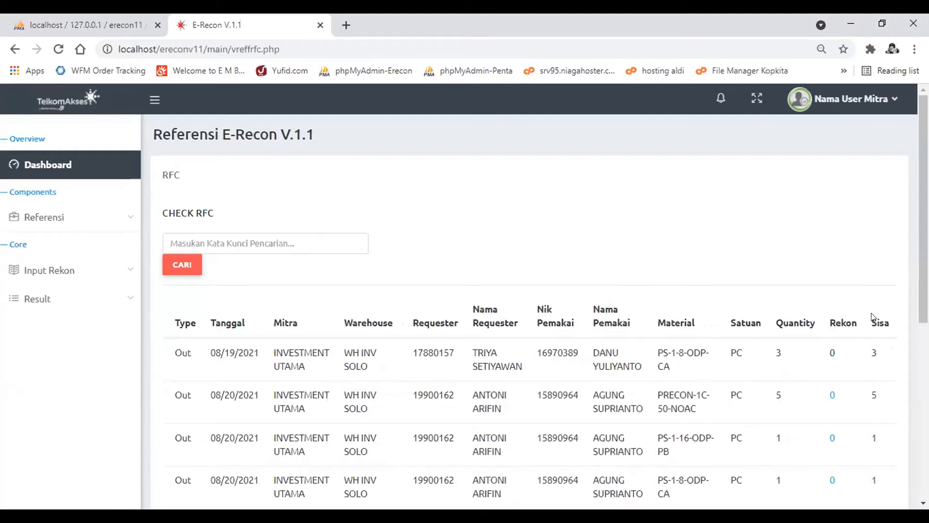
scroll(346, 324, left, 3)
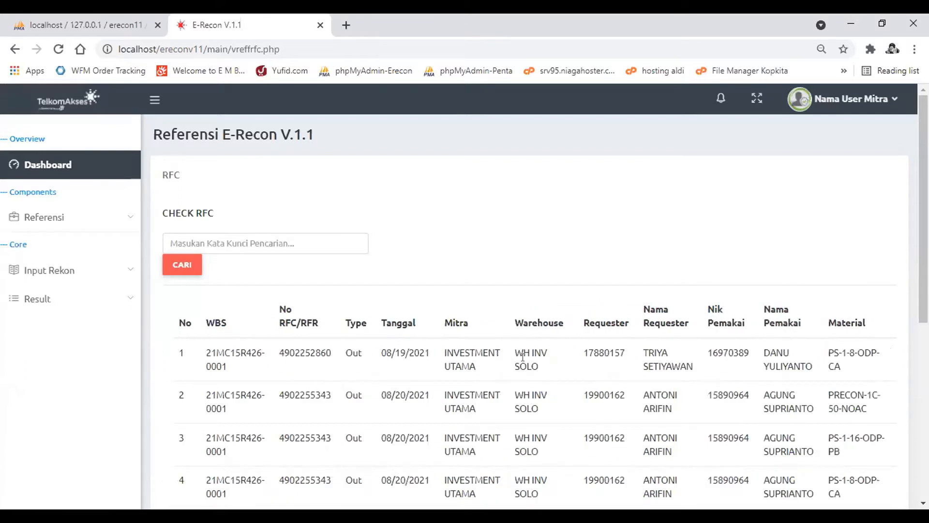
- Open the TDIS reference list to examine its entries and keyword search
click(53, 217)
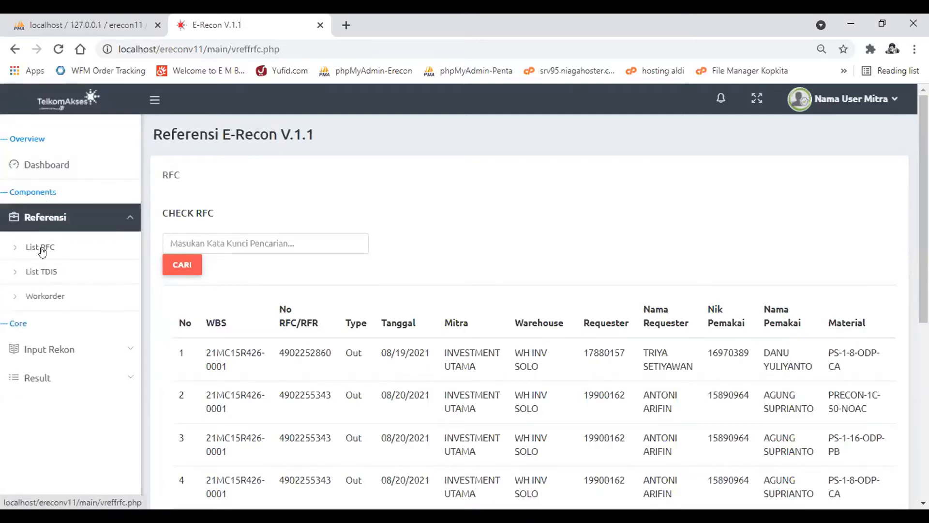
click(38, 273)
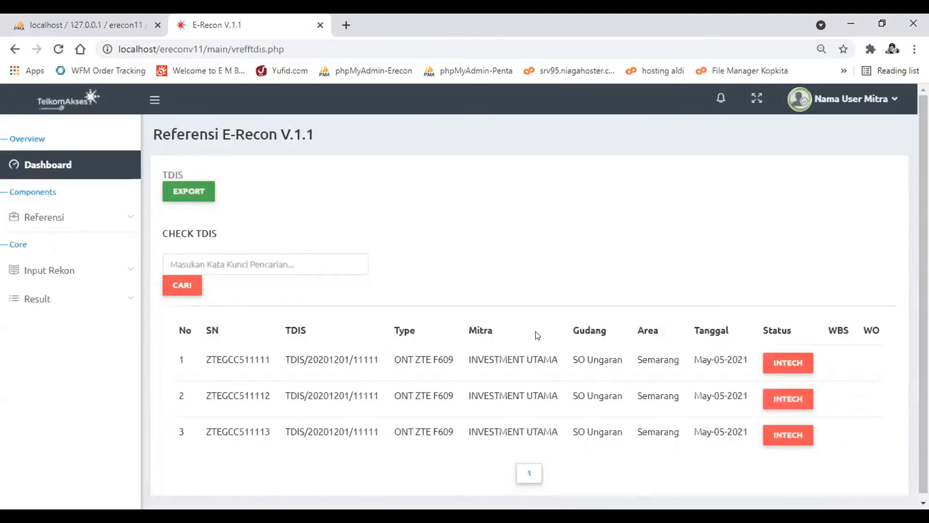
click(338, 259)
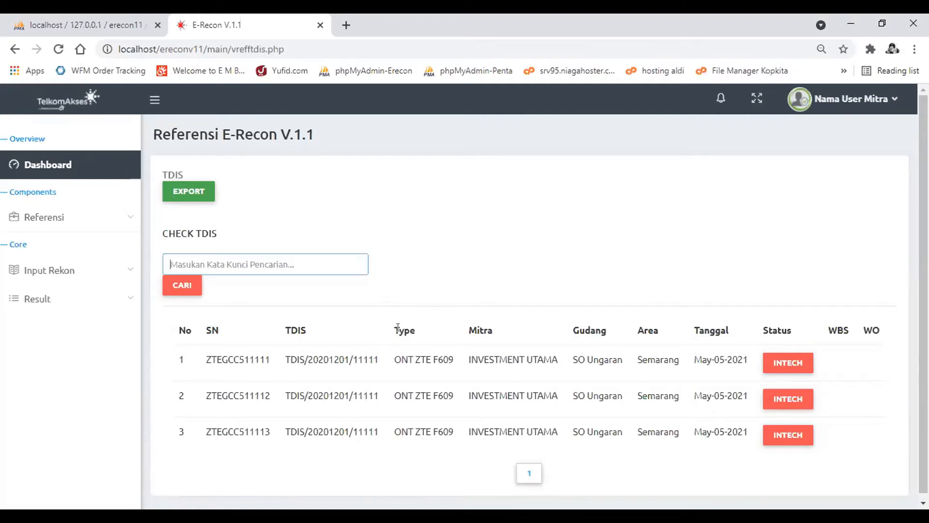
- Check a sample workorder number in the Workorder reference and dismiss the resulting message
click(103, 219)
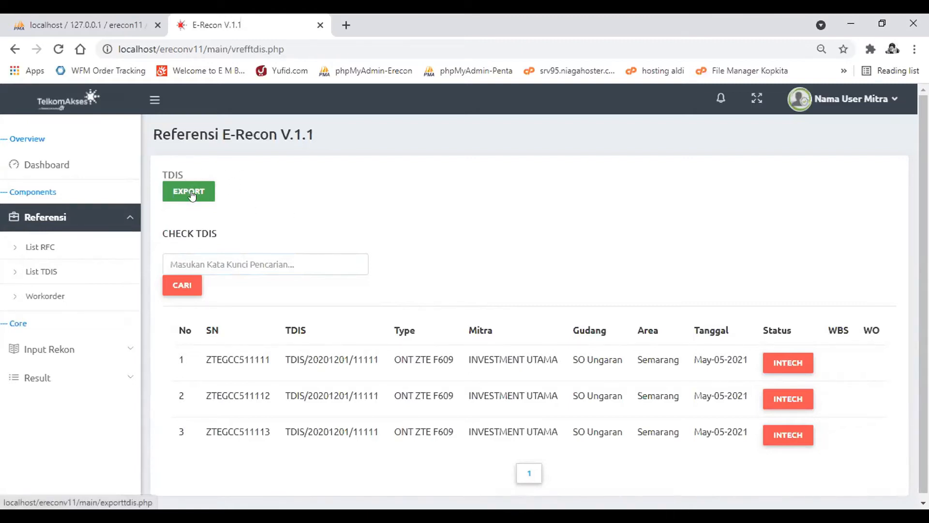
click(35, 299)
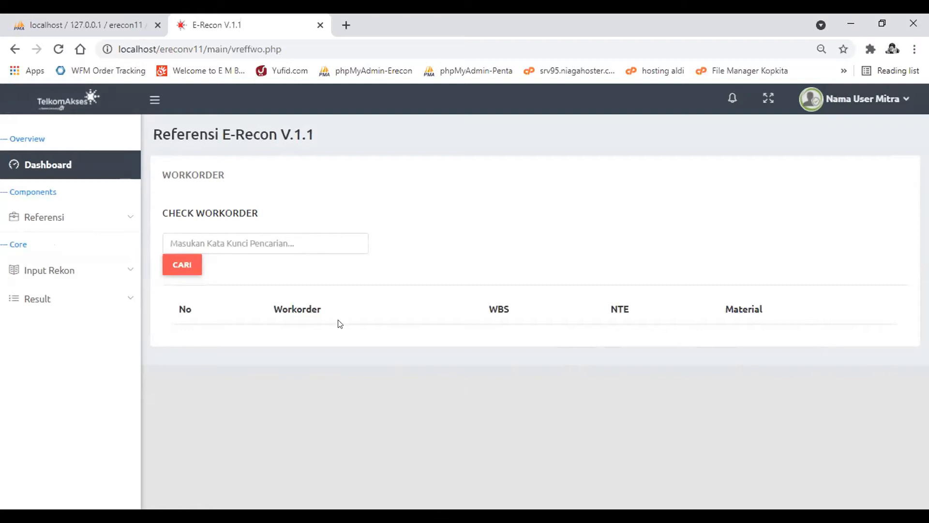
click(303, 243)
text(123456)
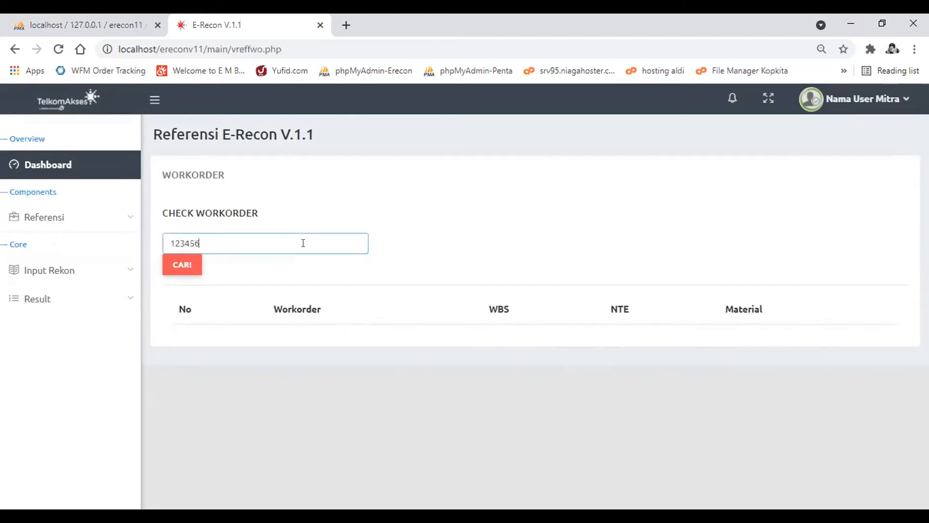
key(Return)
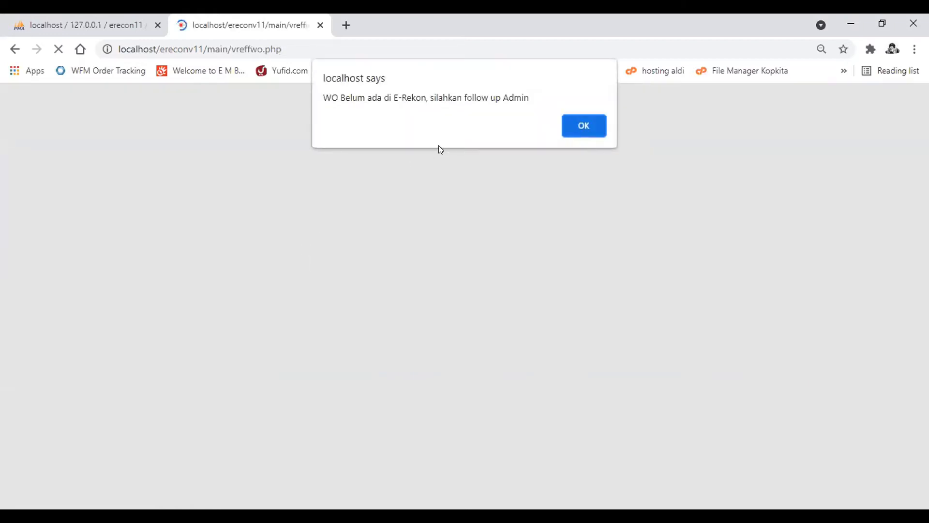
drag(321, 95, 424, 96)
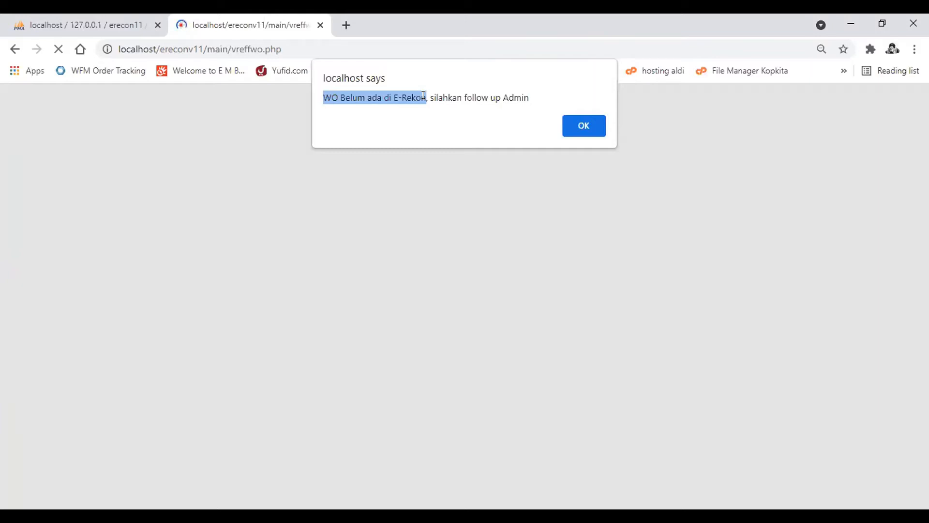
click(592, 126)
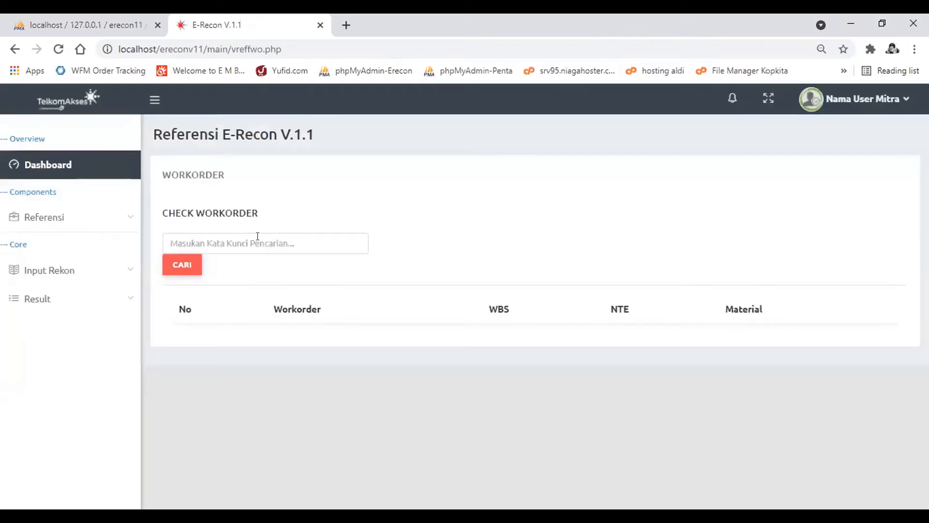
- Close the phpMyAdmin tab, then check the copied workorder number in the E-Recon Workorder reference and dismiss the message
click(109, 20)
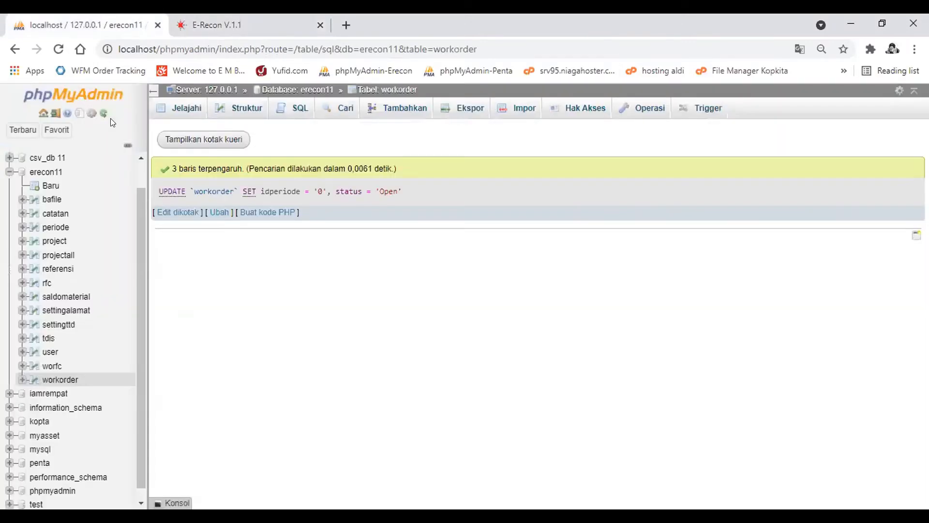
key(ctrl+w)
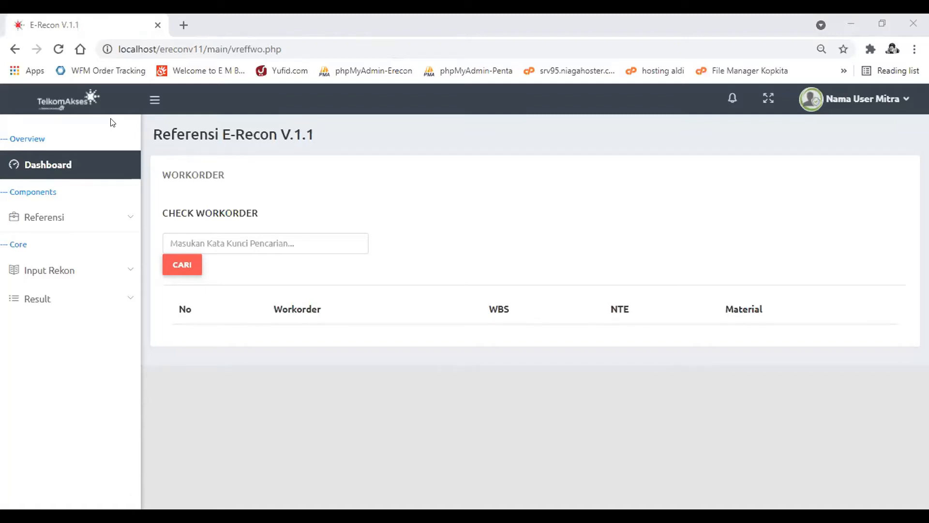
click(281, 239)
key(Return)
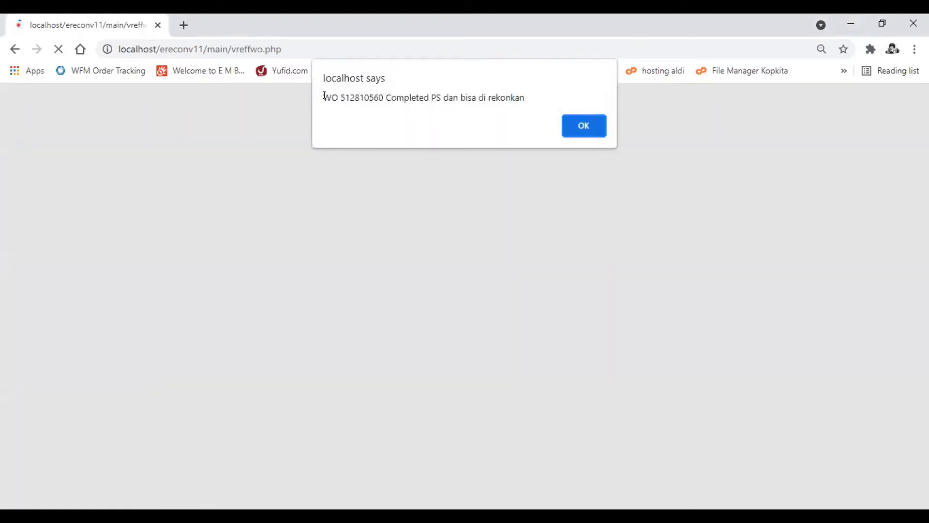
drag(325, 96, 542, 98)
click(386, 96)
click(457, 95)
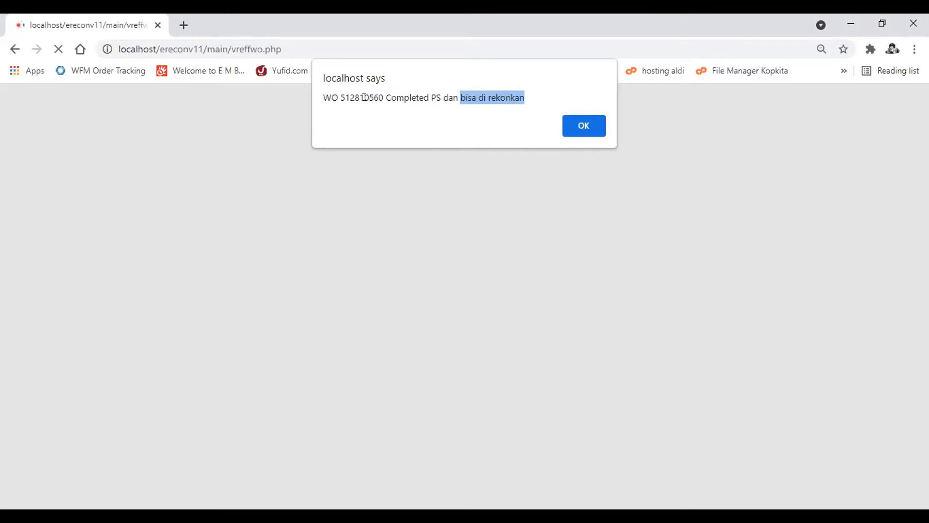
key(Return)
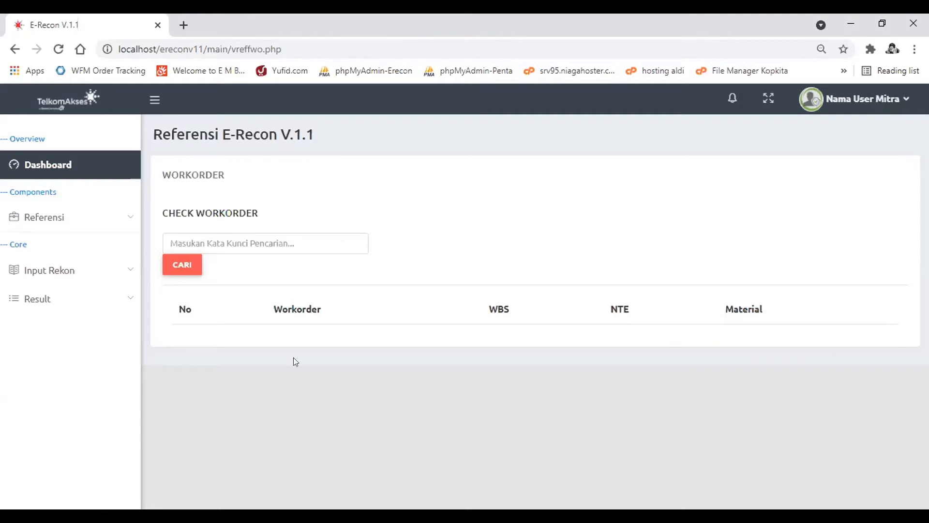
- Open the Non Konstruksi reconciliation input with its list of WBS entries
click(113, 211)
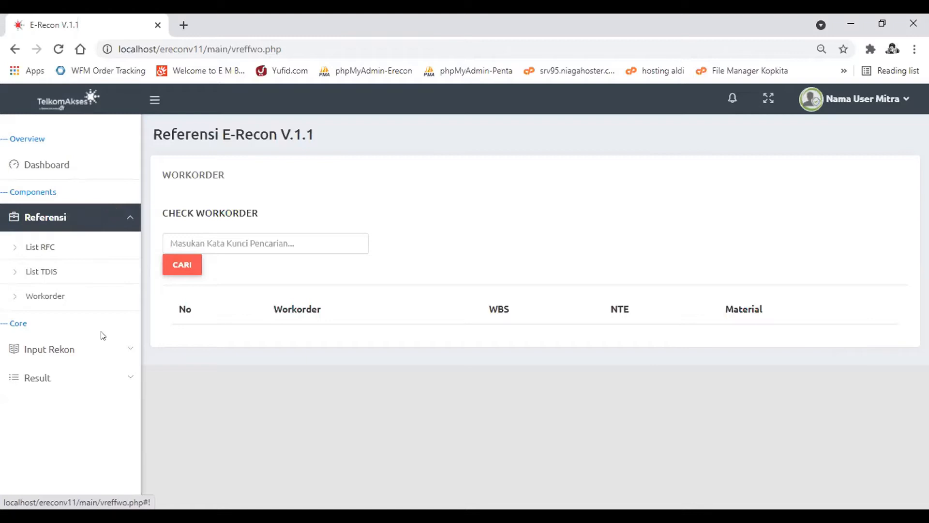
click(85, 349)
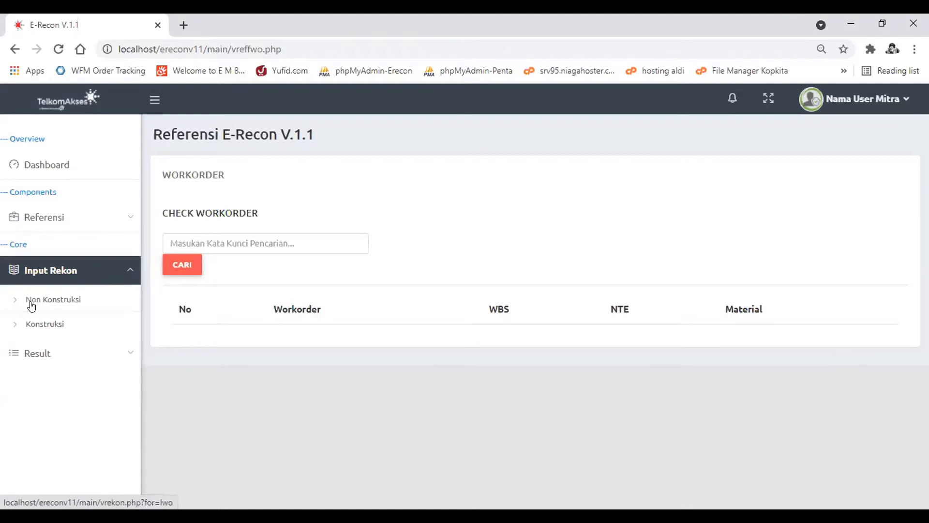
click(76, 303)
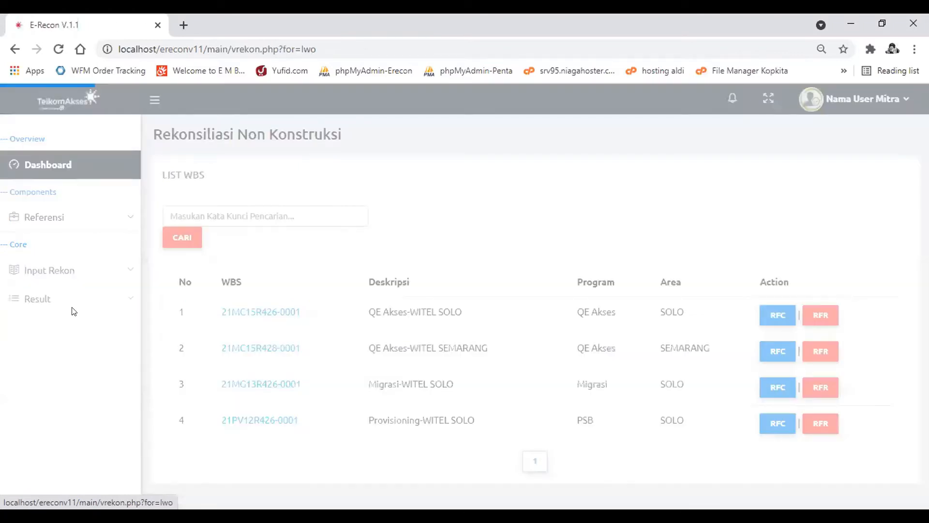
click(69, 279)
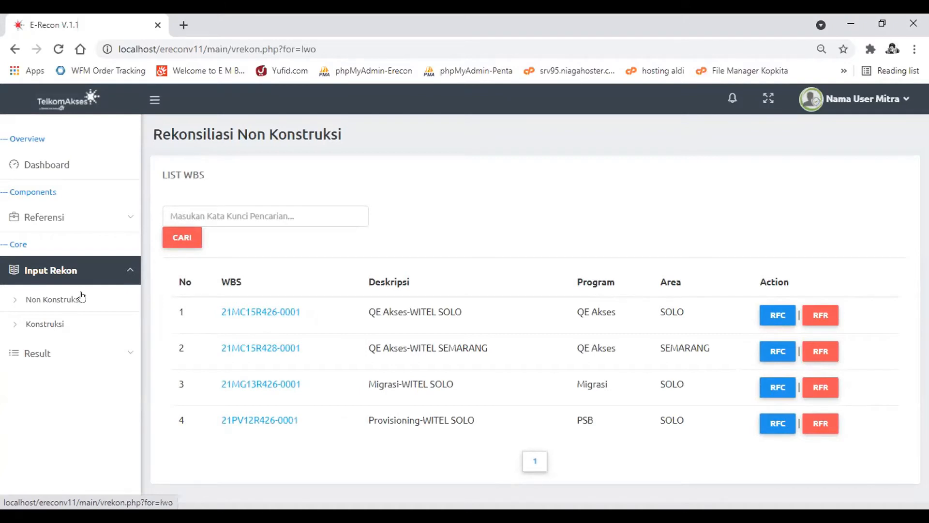
click(53, 303)
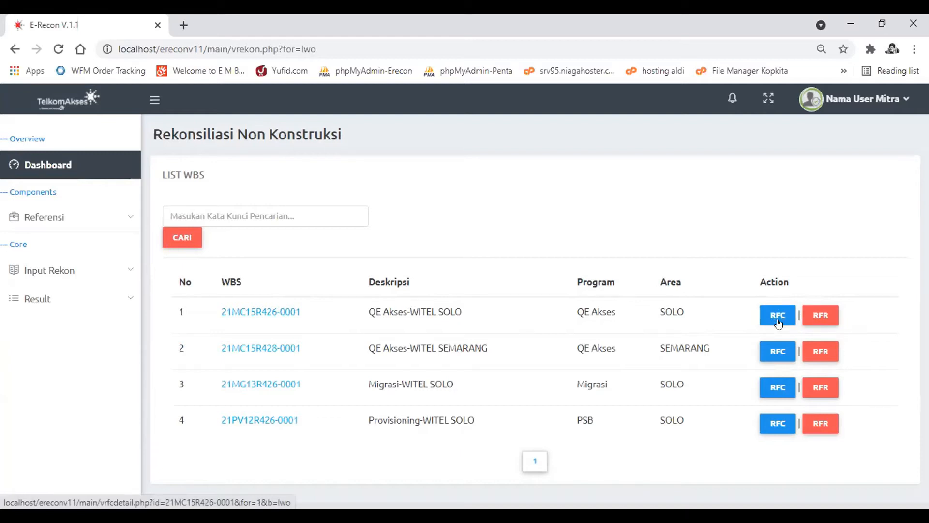
- Open the RFC data of WBS 21MC15R426-0001 and activate its keyword search
click(128, 214)
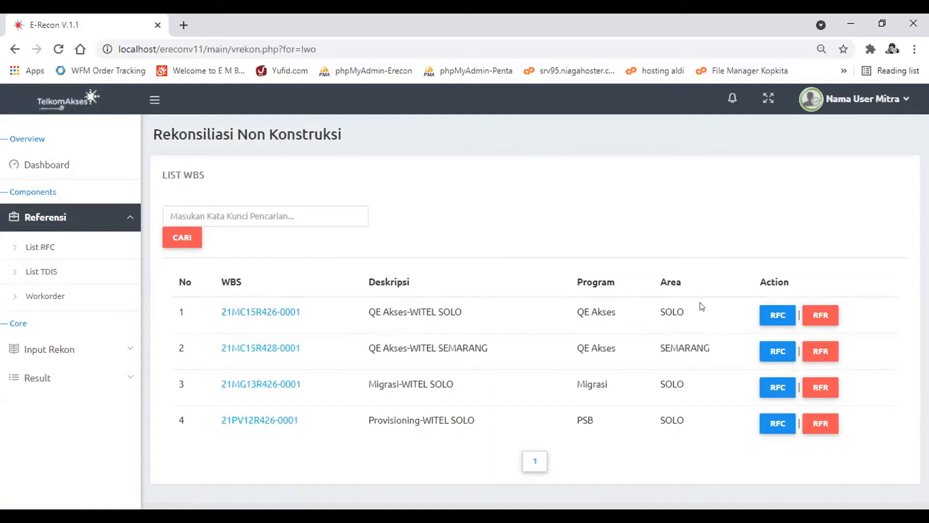
click(777, 316)
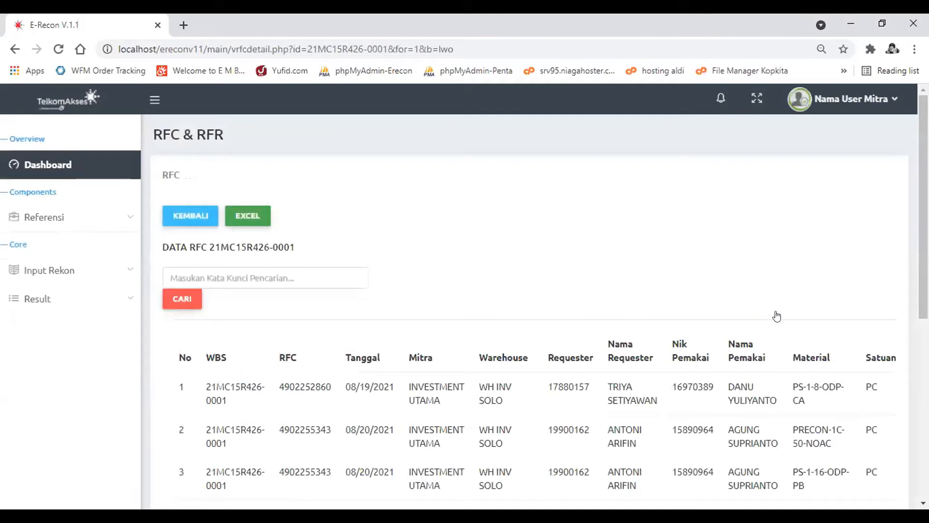
scroll(707, 382, down, 2)
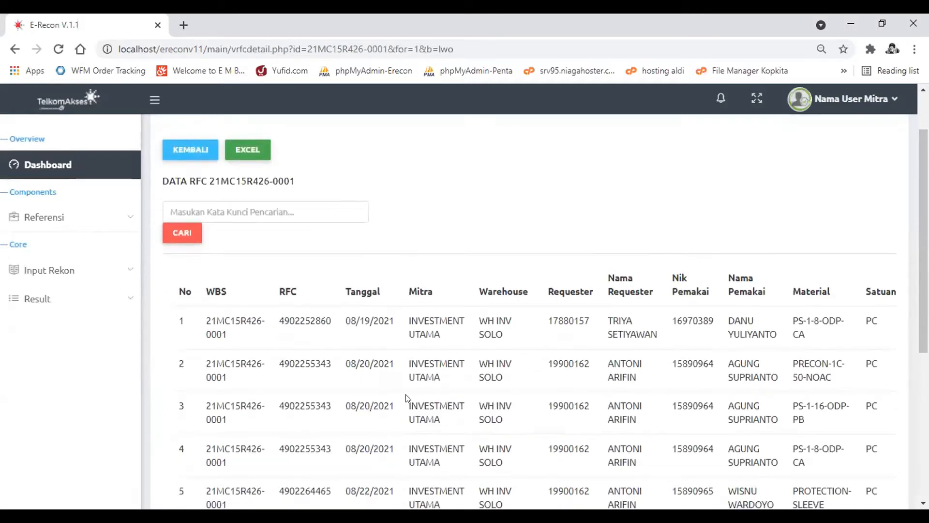
click(294, 207)
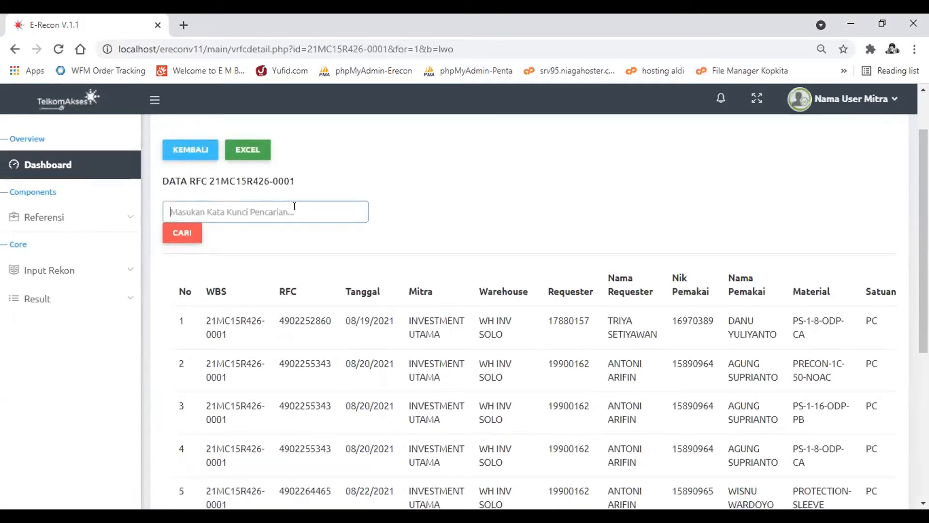
- Review the RFC data table of WBS 21MC15R426-0001 through its Quantity, Rekon and Sisa columns, and return to the WBS list
click(233, 354)
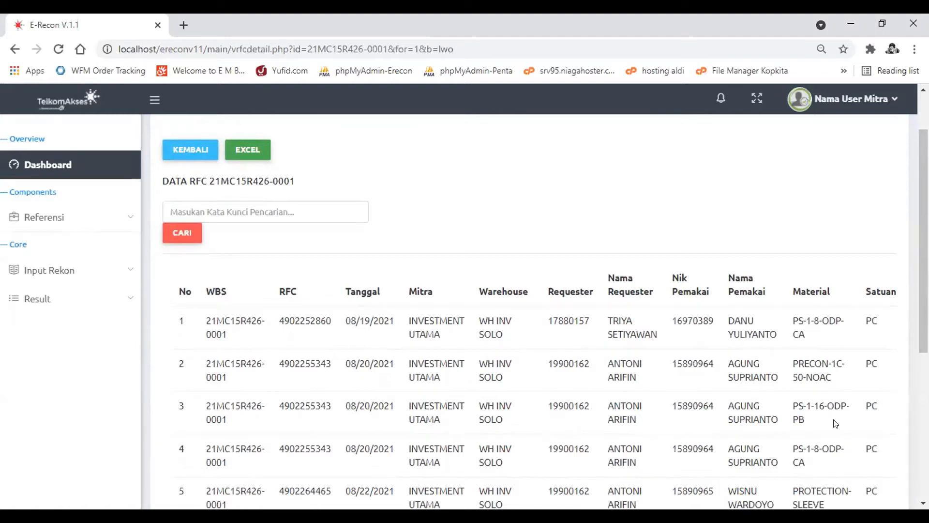
scroll(834, 422, right, 3)
scroll(834, 422, up, 2)
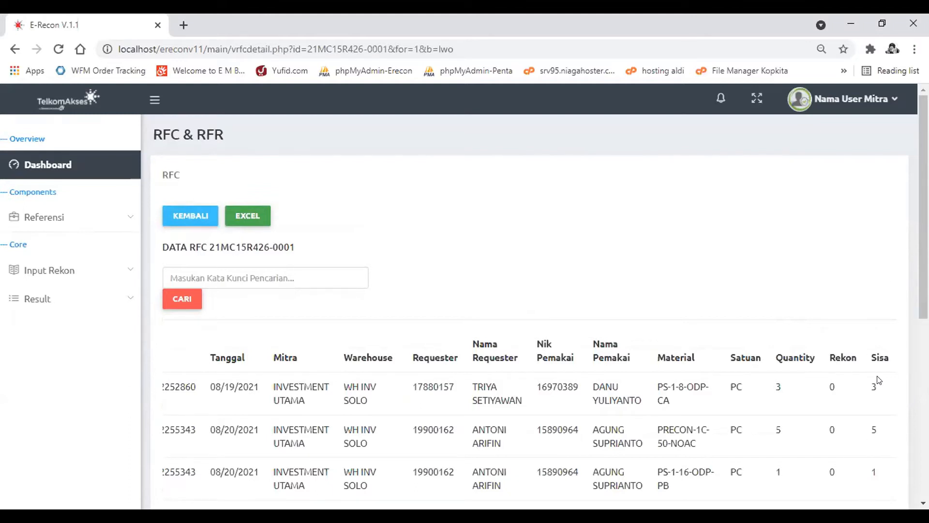
scroll(387, 420, left, 3)
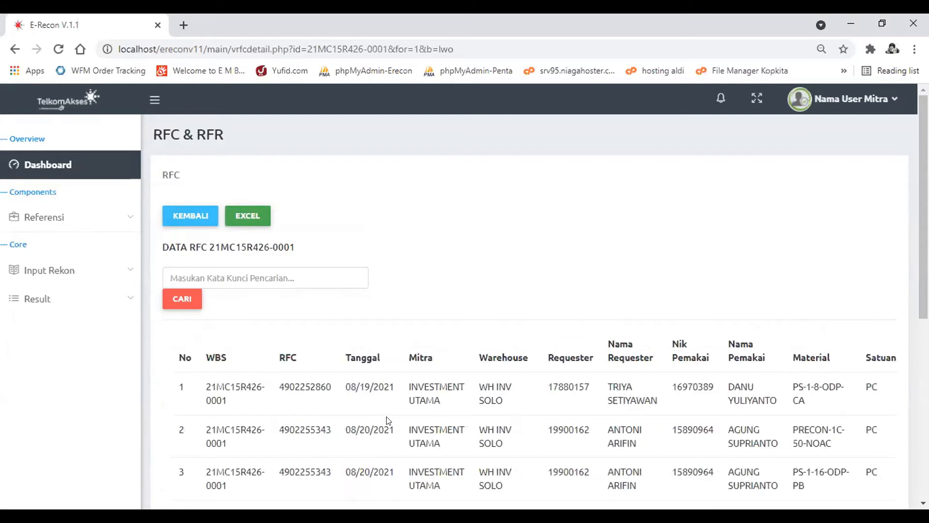
click(86, 269)
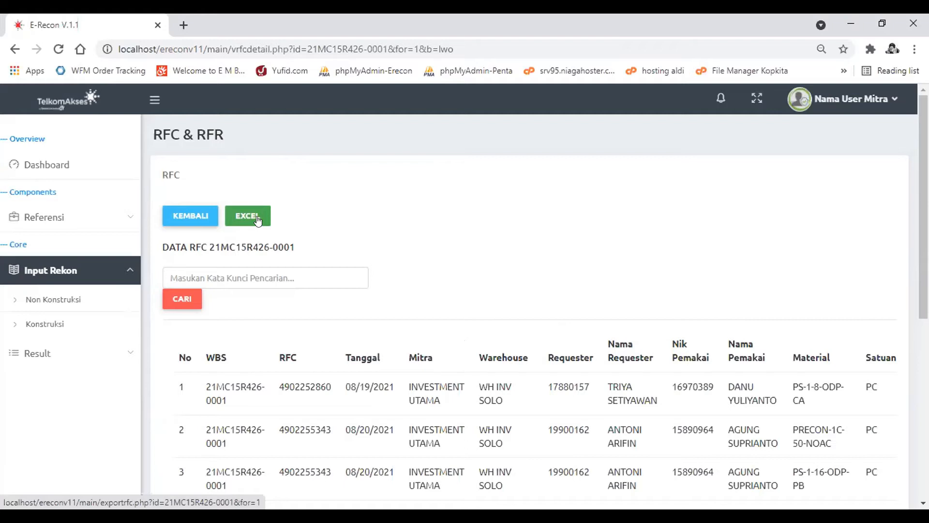
click(201, 216)
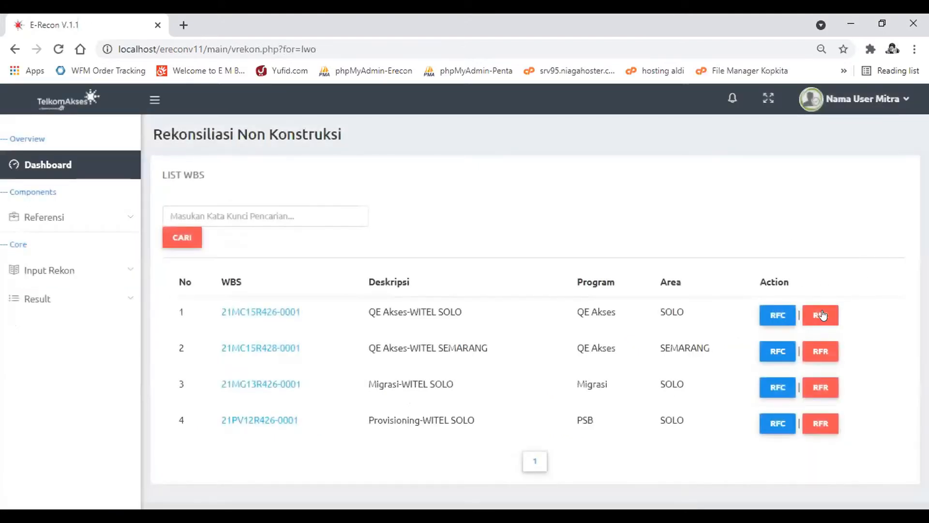
- Review the RFR data of WBS 21MC15R426-0001 across all its columns and return to the WBS list
click(822, 315)
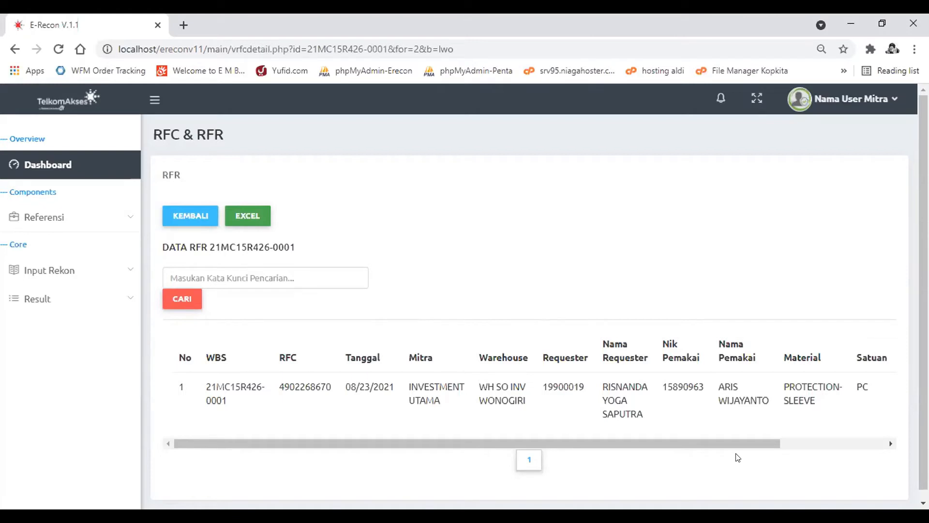
scroll(830, 421, right, 3)
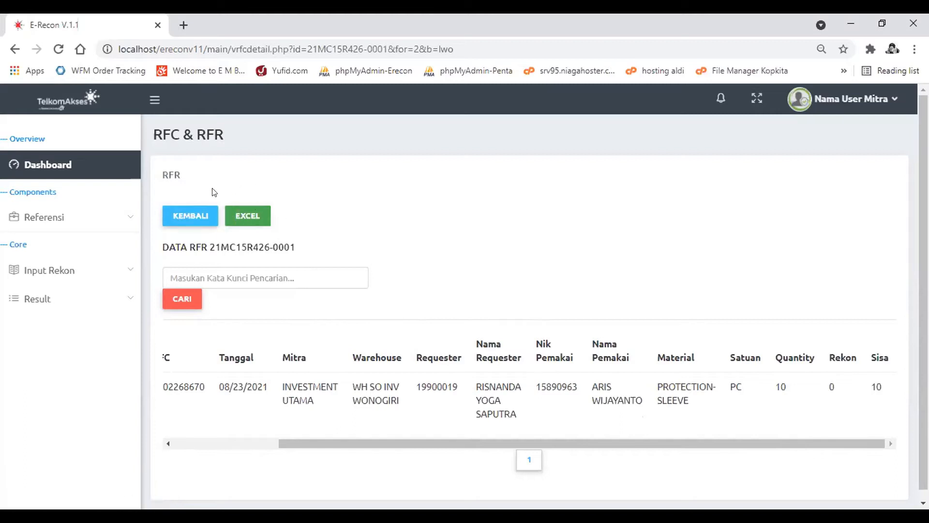
click(184, 214)
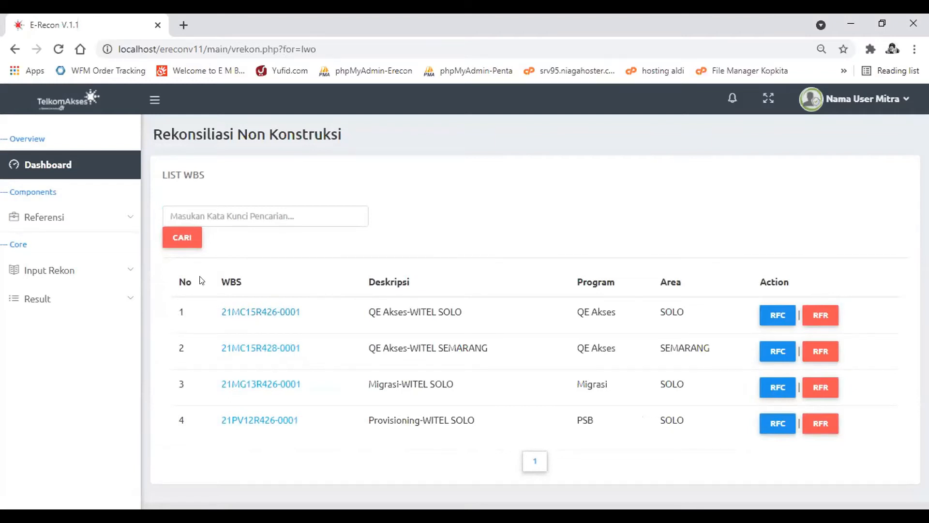
- Add a new reconciliation period for WBS 21MC15R426-0001 from 09/01/2021 to 09/20/2021 and dismiss the message
click(271, 315)
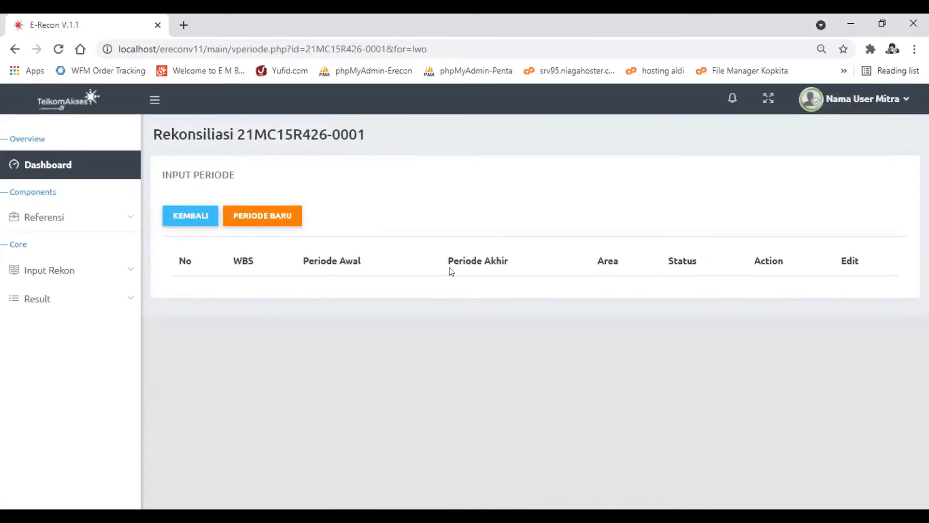
click(246, 220)
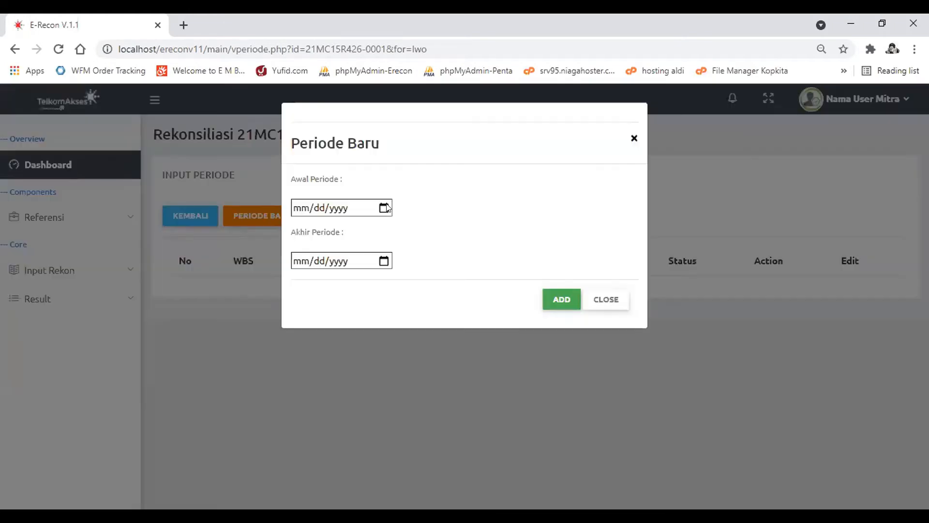
click(383, 207)
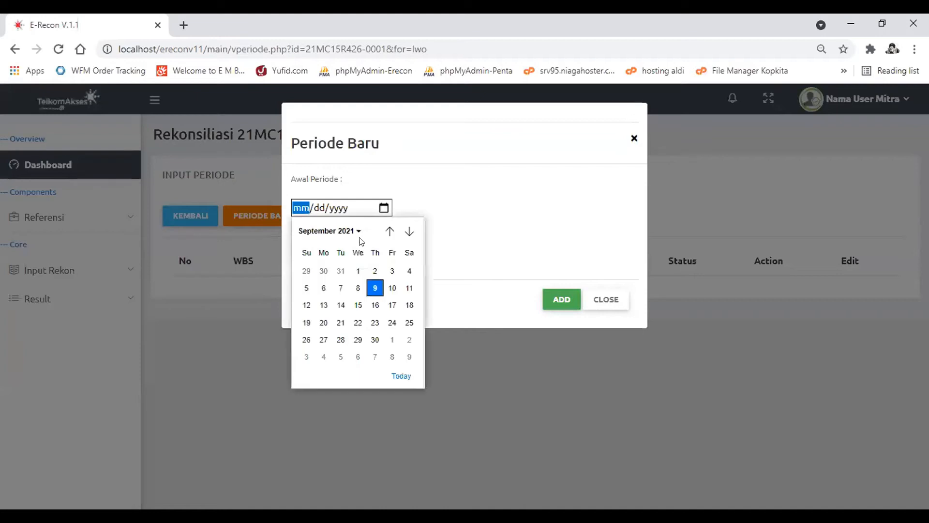
click(356, 269)
click(384, 261)
click(322, 375)
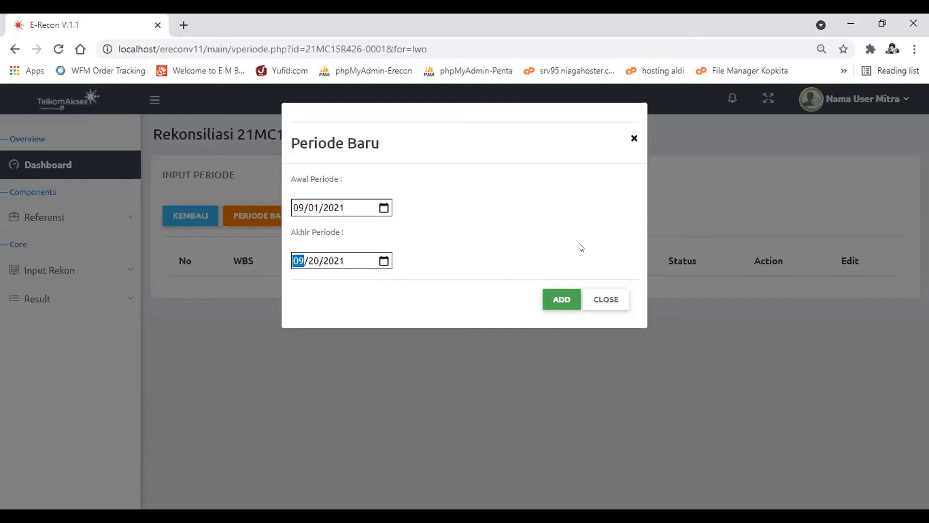
click(555, 304)
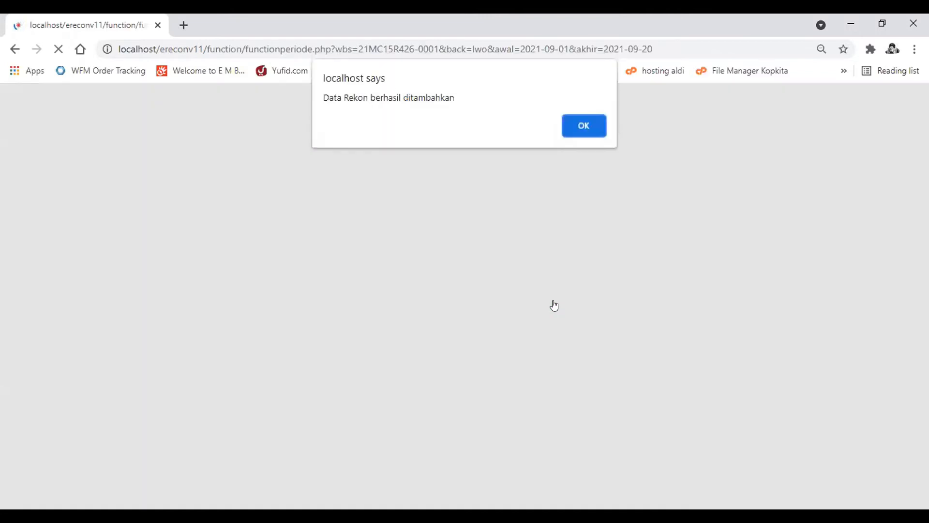
key(Return)
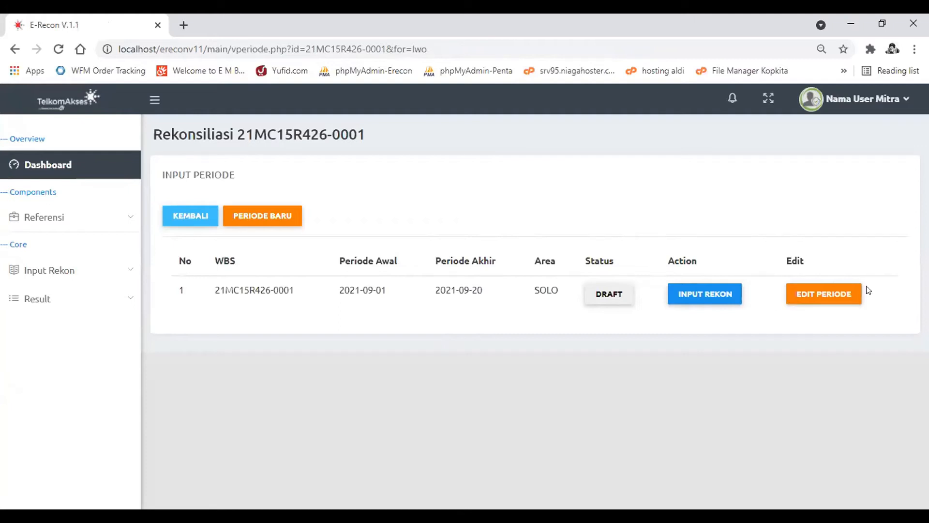
- View the draft period's edit form without changing its dates, and open the reconciliation input for that period
click(839, 300)
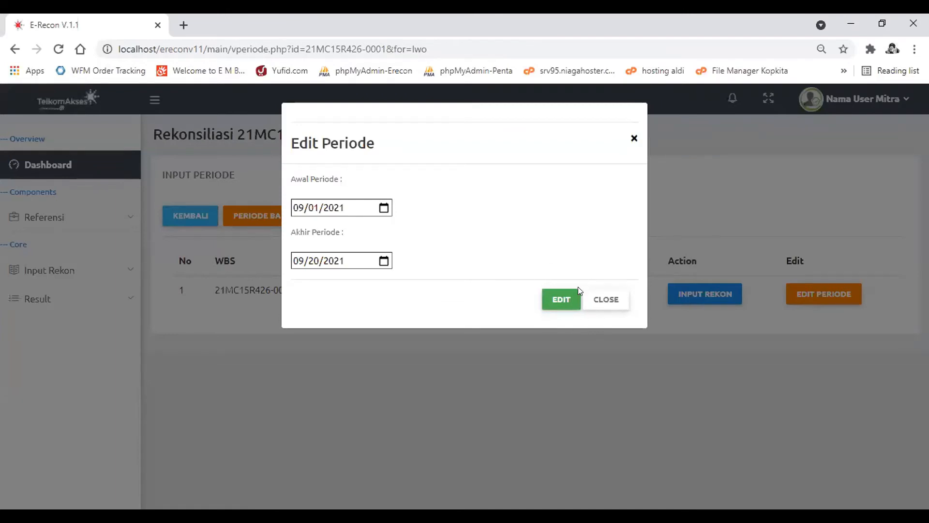
click(602, 301)
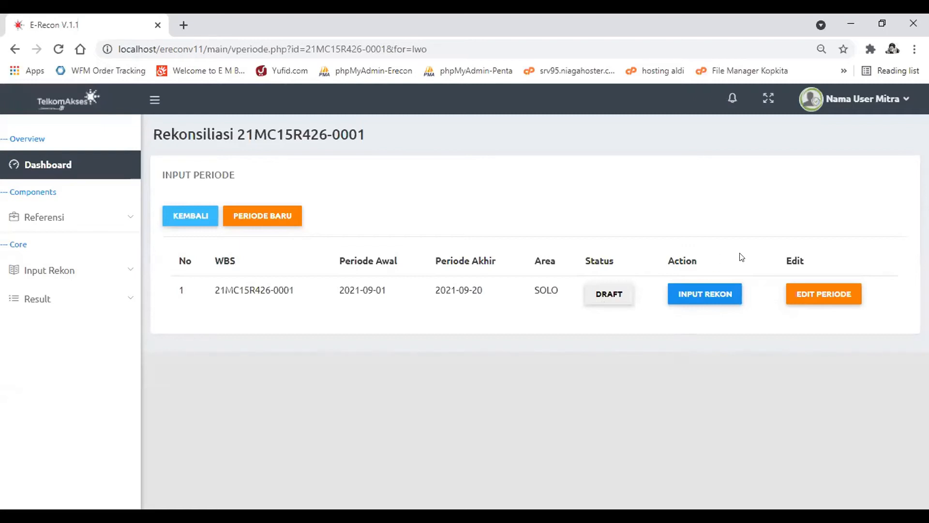
click(712, 294)
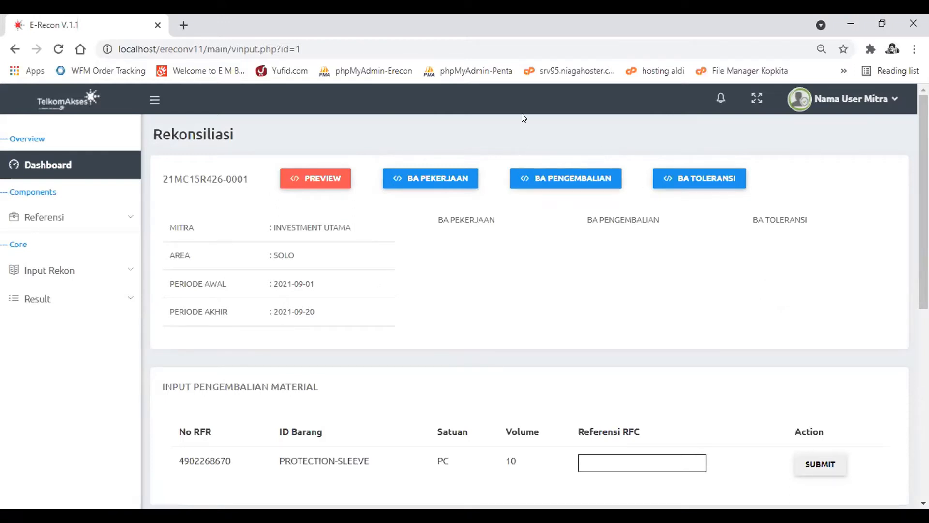
- Inspect the BA Pekerjaan upload options, collapse them, and look over the material return and usage sections of the reconciliation
click(420, 176)
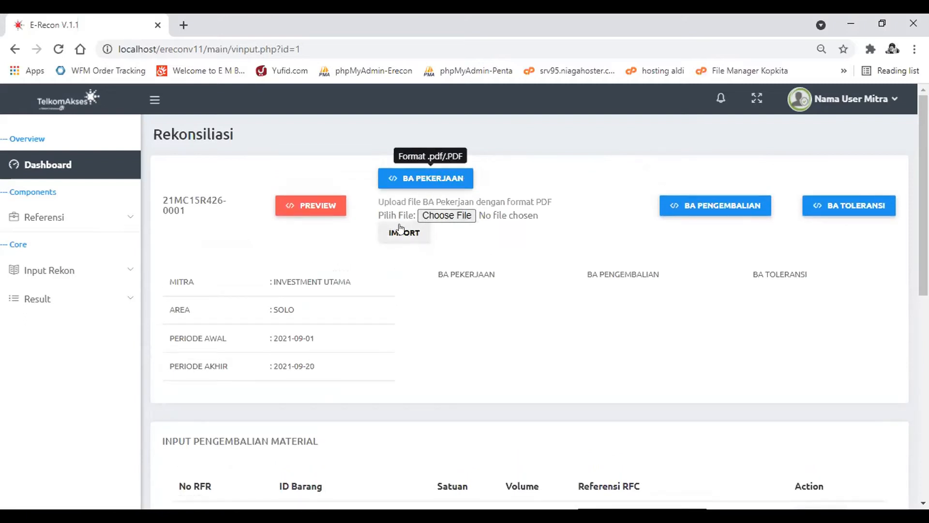
click(440, 178)
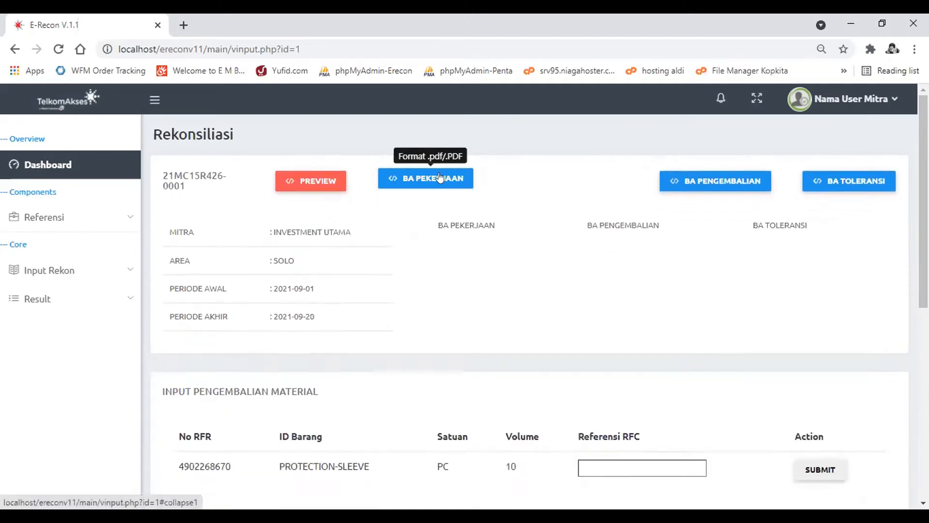
scroll(667, 296, down, 3)
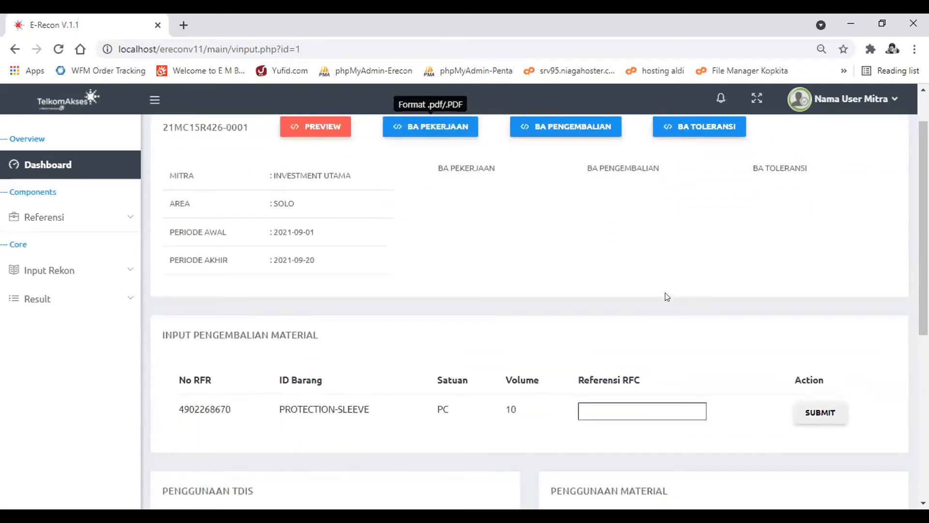
scroll(667, 297, down, 2)
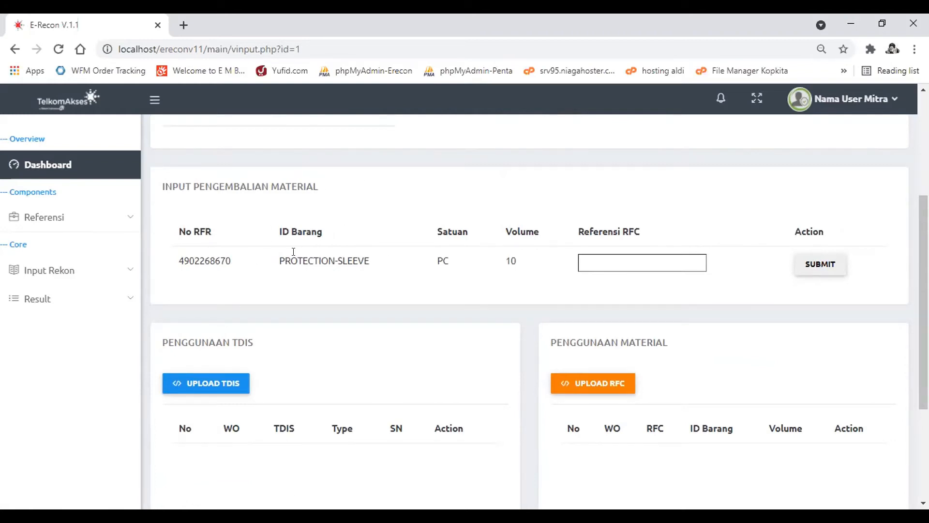
scroll(224, 254, up, 4)
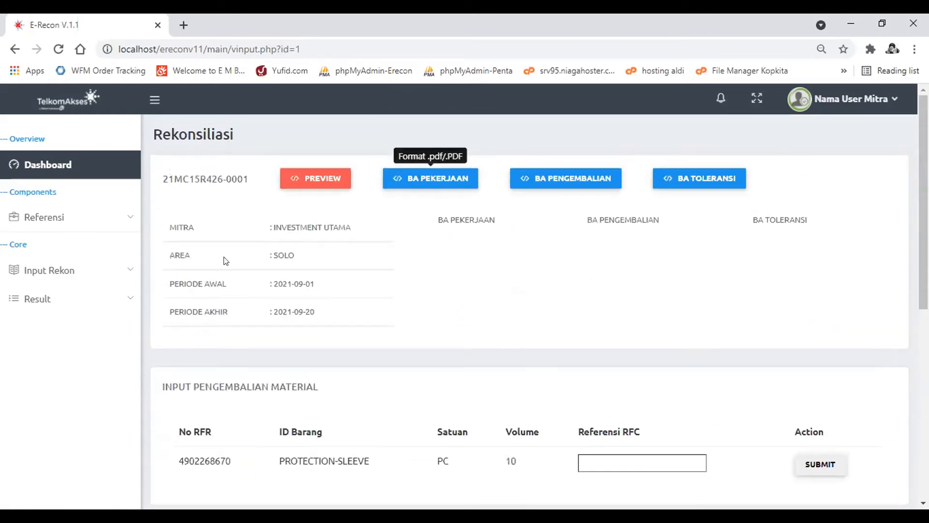
- Examine the reconciliation's Mitra entry and the material return row's item ID, volume, unit and RFR number
drag(363, 230, 273, 226)
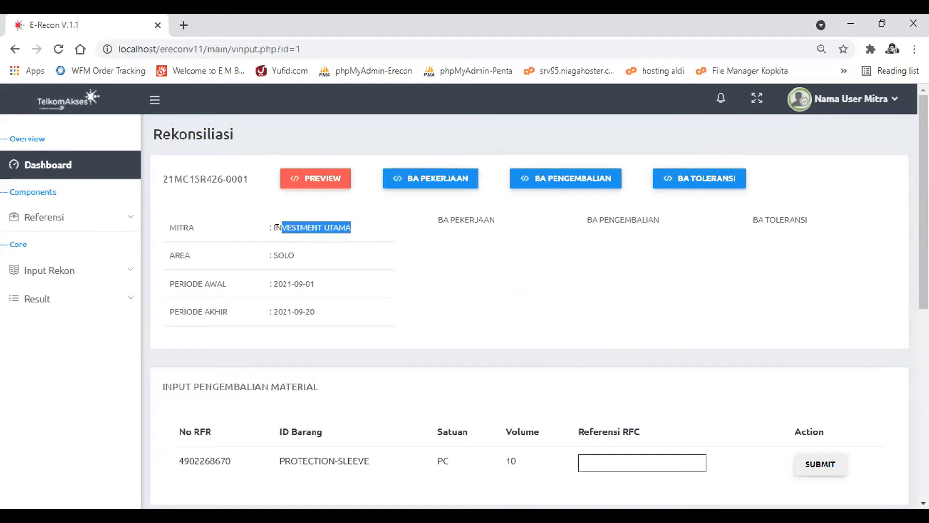
click(272, 226)
scroll(356, 285, down, 4)
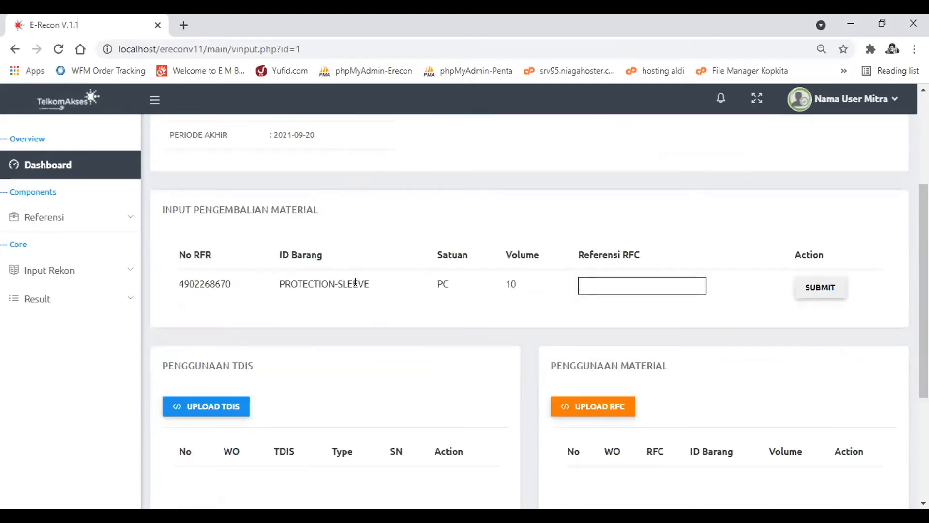
drag(284, 283, 373, 292)
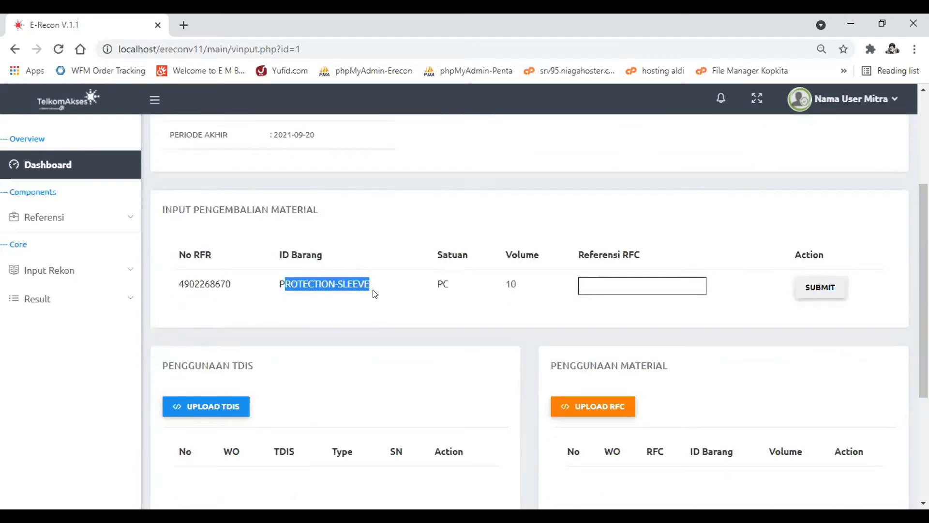
drag(525, 283, 494, 284)
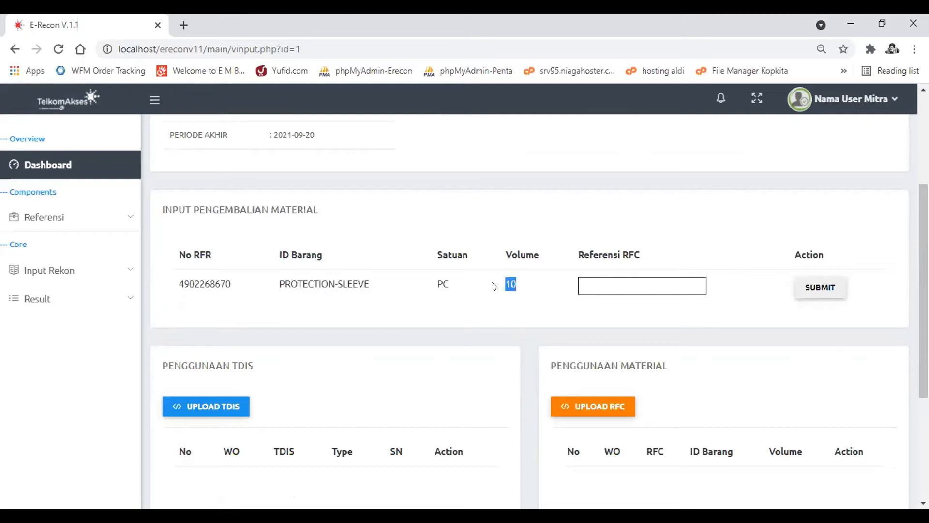
click(447, 282)
drag(238, 284, 168, 290)
click(192, 285)
scroll(341, 274, up, 4)
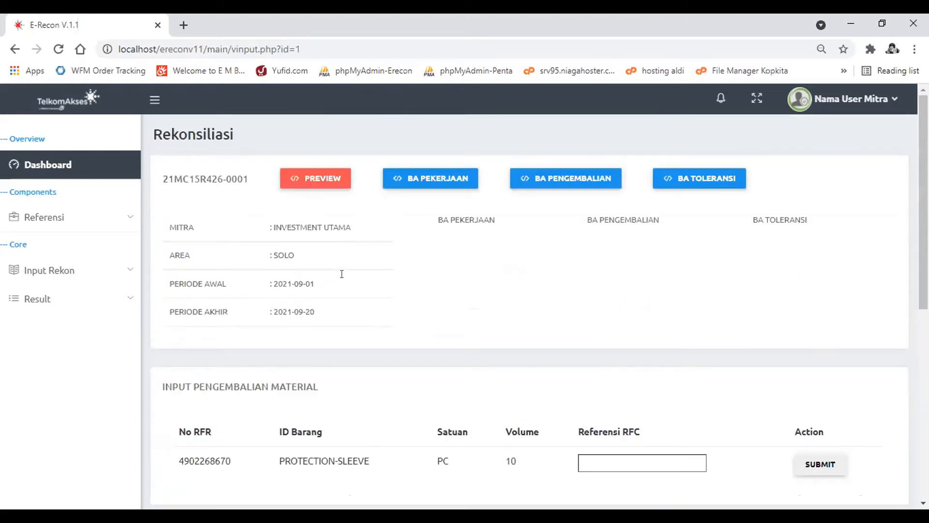
- Check the Referensi RFC entry and submit option of the PROTECTION-SLEEVE return row without entering a reference
scroll(451, 281, down, 5)
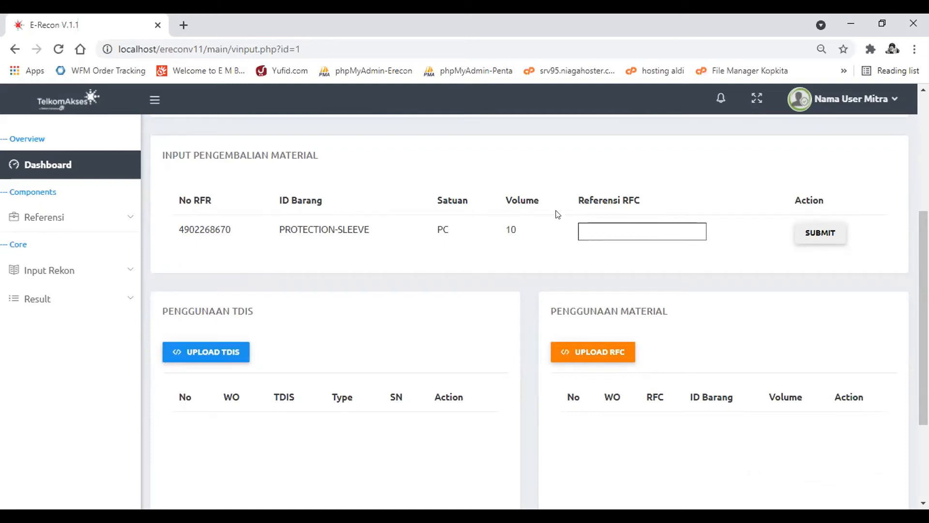
click(609, 229)
click(757, 242)
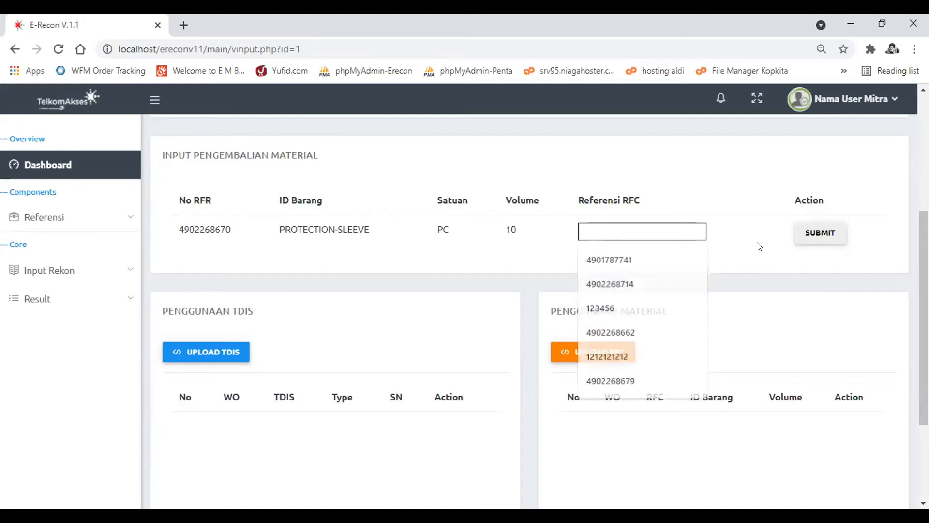
click(833, 232)
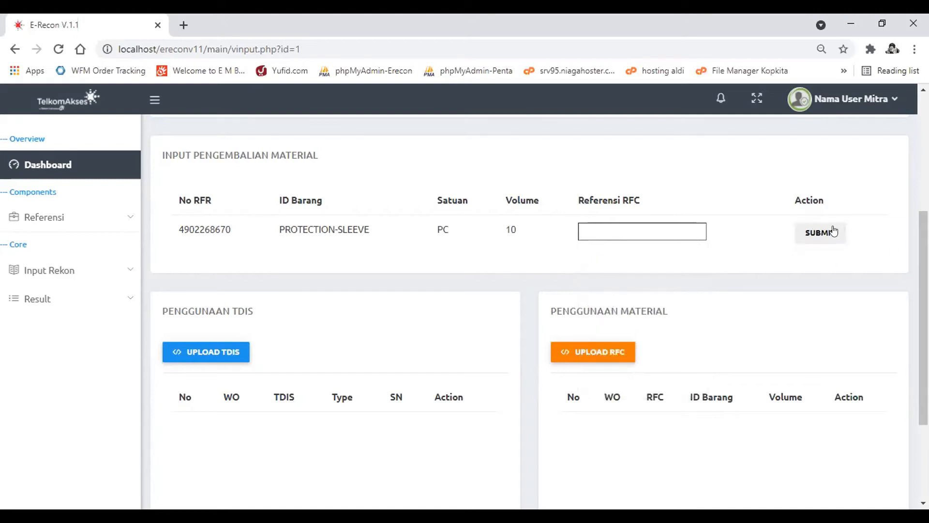
- Show the TDIS upload options, view the upload format file Form TDIS.xls, and close its tab
scroll(367, 369, down, 3)
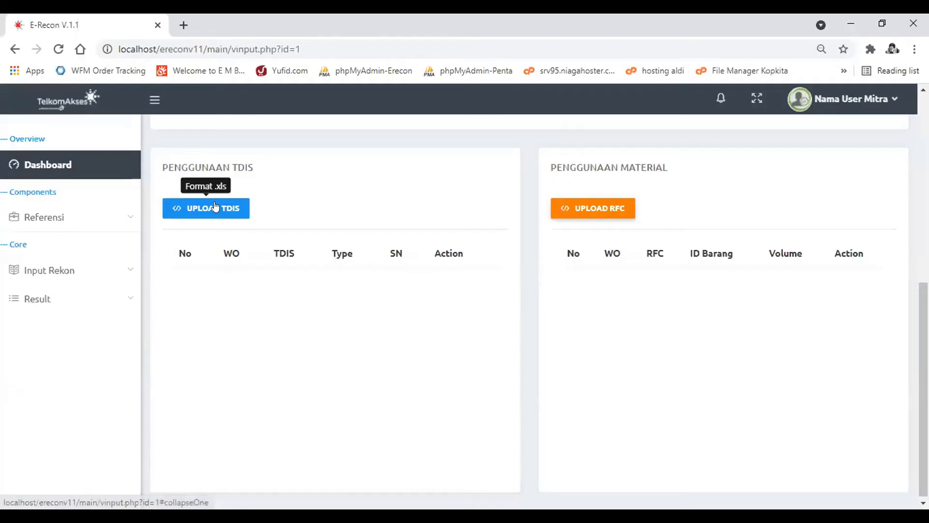
click(215, 207)
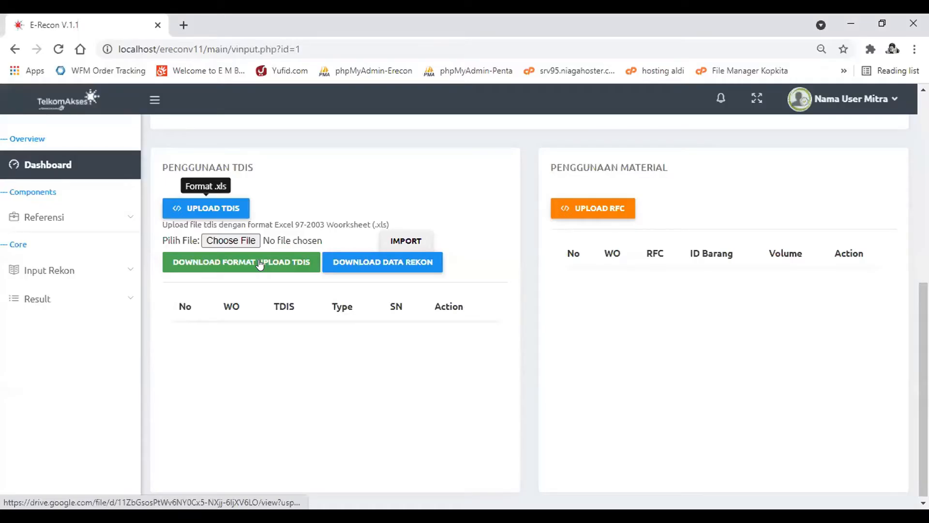
click(260, 264)
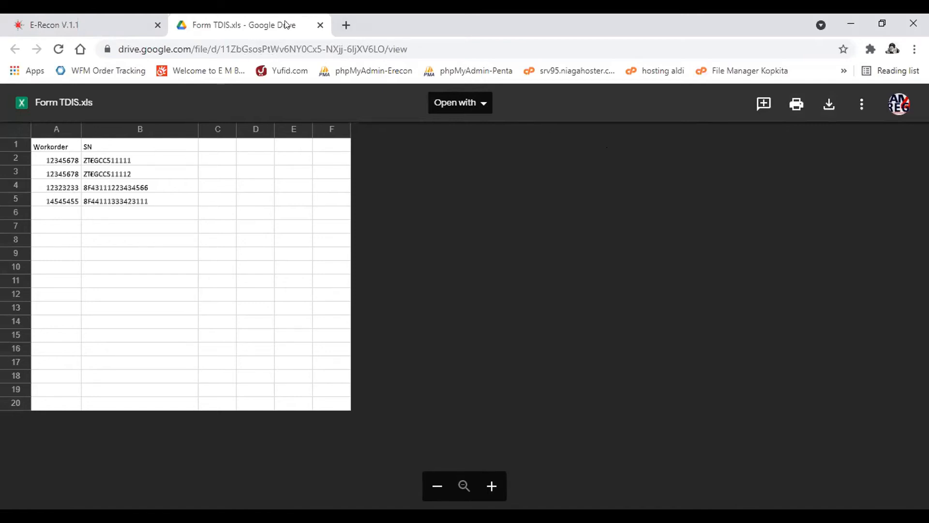
click(320, 25)
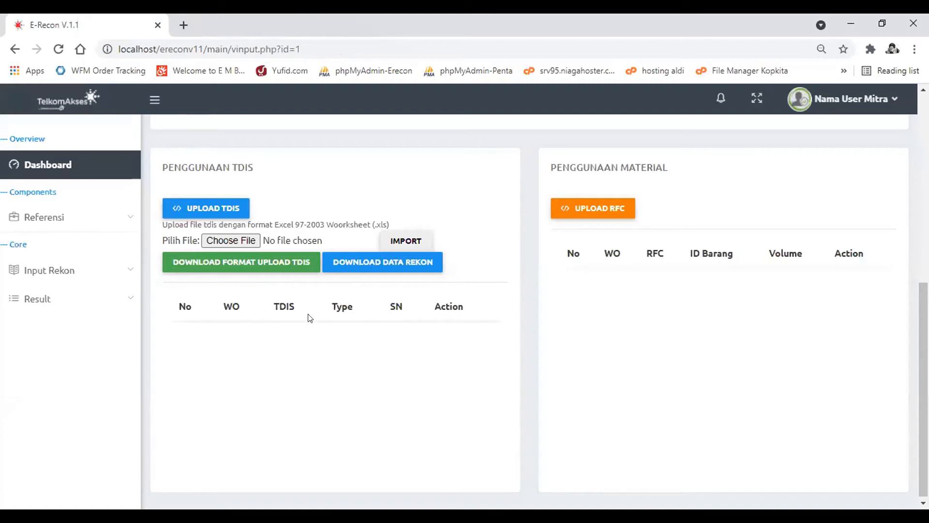
- Import the file Form C Upload TDIS.xls into the reconciliation's Penggunaan TDIS section
click(237, 240)
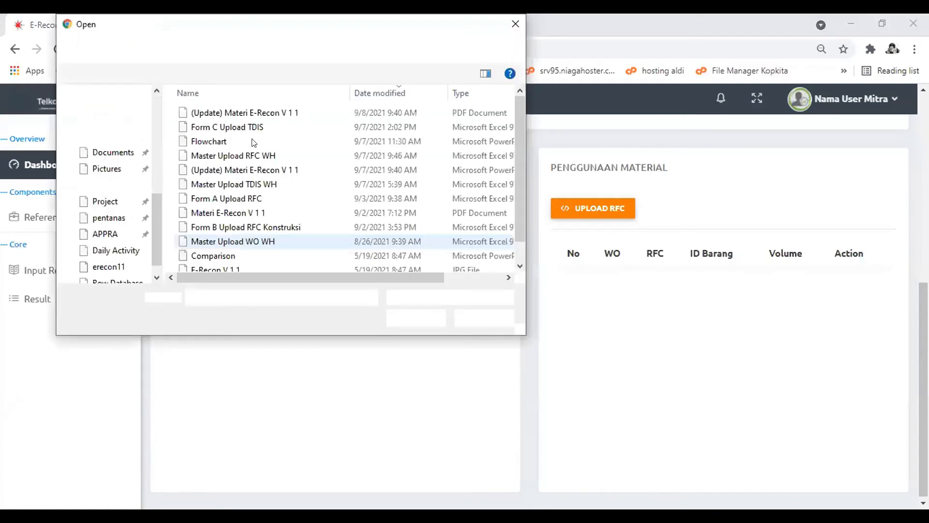
click(257, 127)
double_click(256, 127)
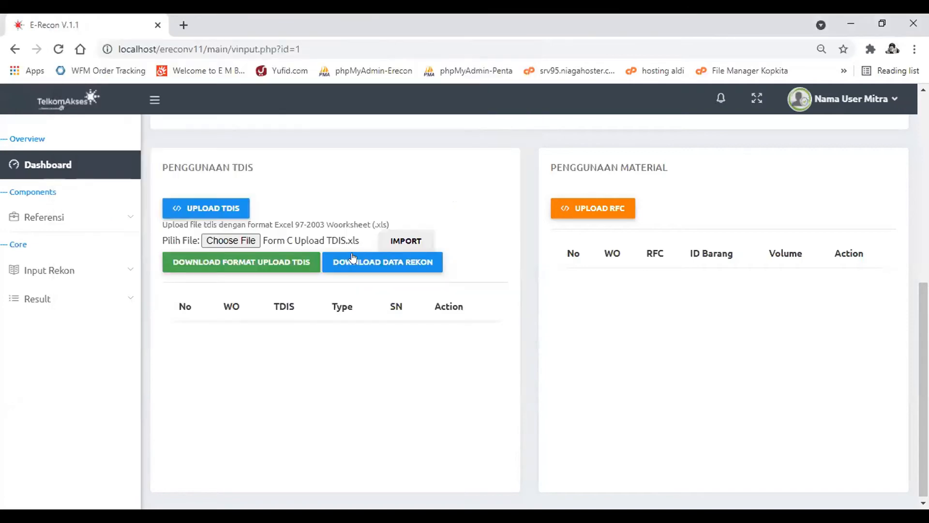
click(406, 242)
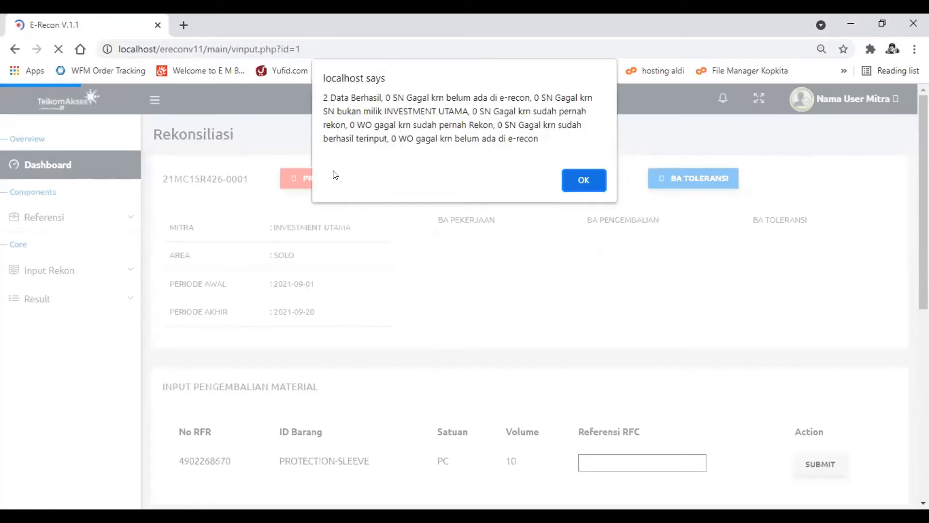
- Review the success count and the non-owned serial number entry in the TDIS import message, and dismiss it
drag(381, 97, 322, 97)
click(345, 96)
drag(469, 110, 397, 110)
click(397, 110)
key(Return)
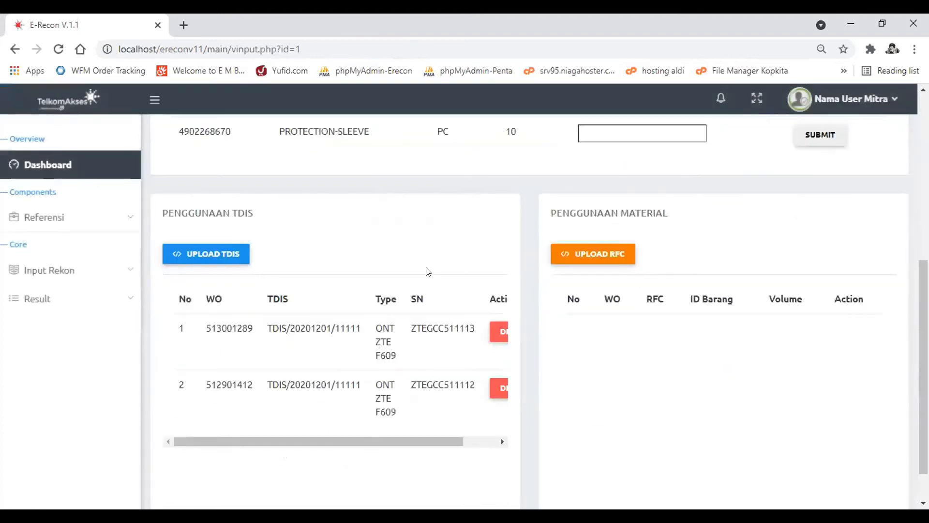
- Delete the second row of the Penggunaan TDIS table
scroll(428, 271, down, 1)
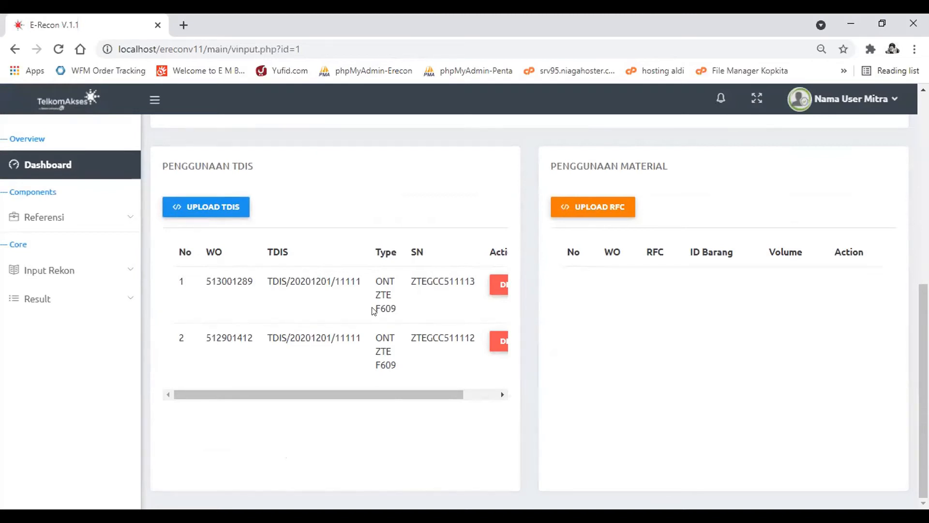
scroll(374, 311, right, 2)
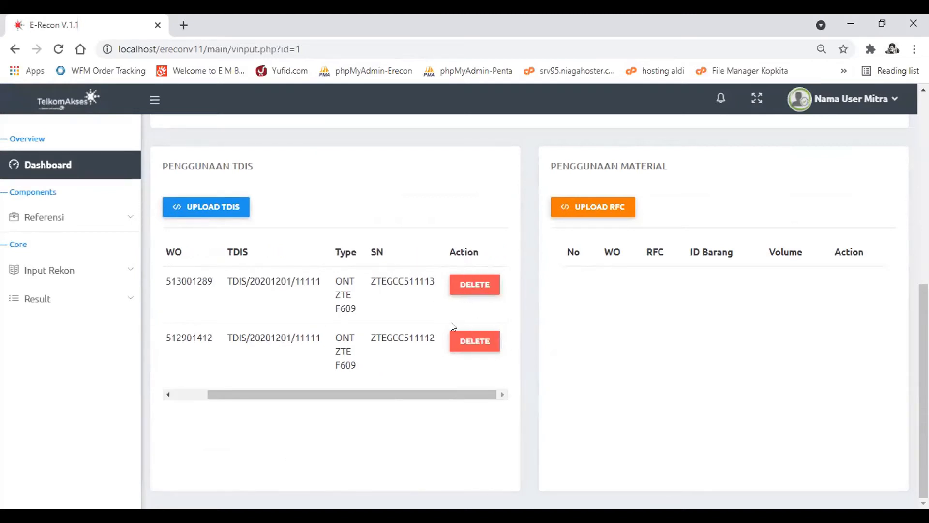
click(476, 341)
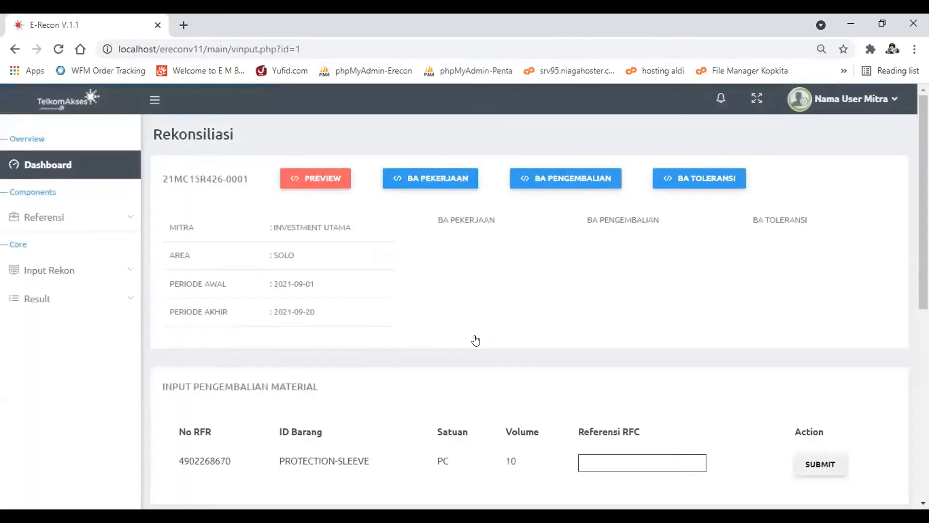
- Import Form C Upload TDIS.xls again to restore the deleted TDIS row
scroll(436, 329, down, 8)
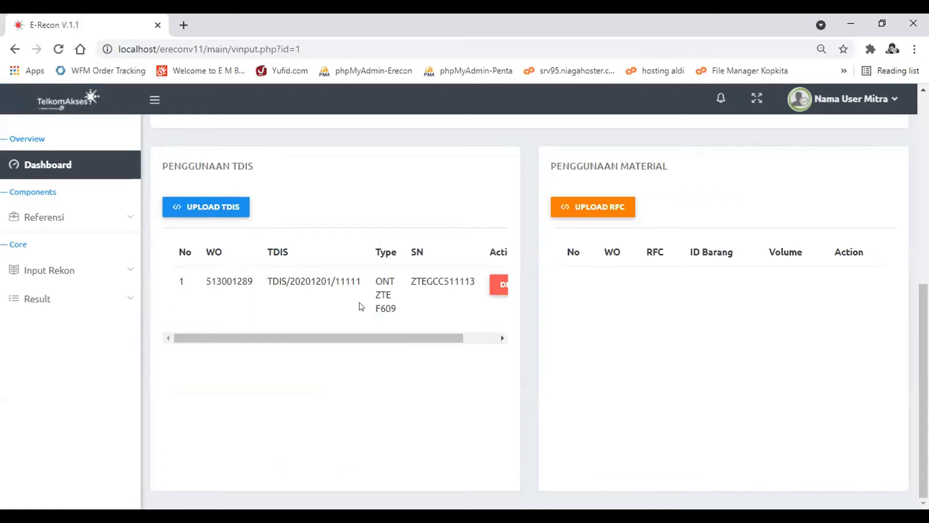
click(242, 208)
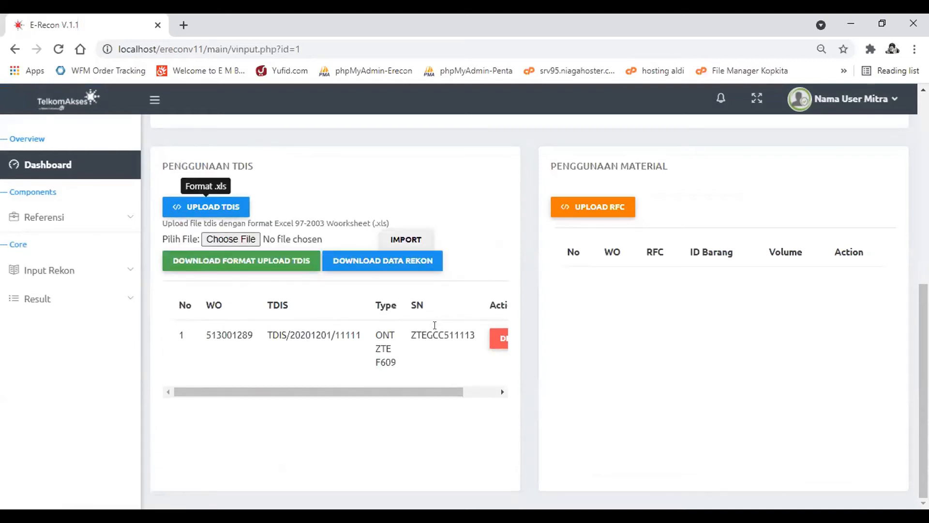
click(246, 239)
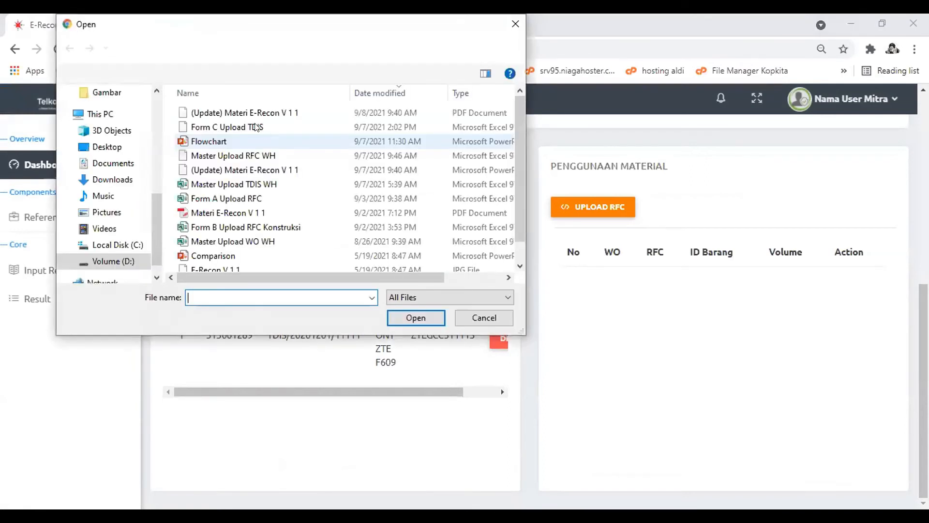
click(255, 126)
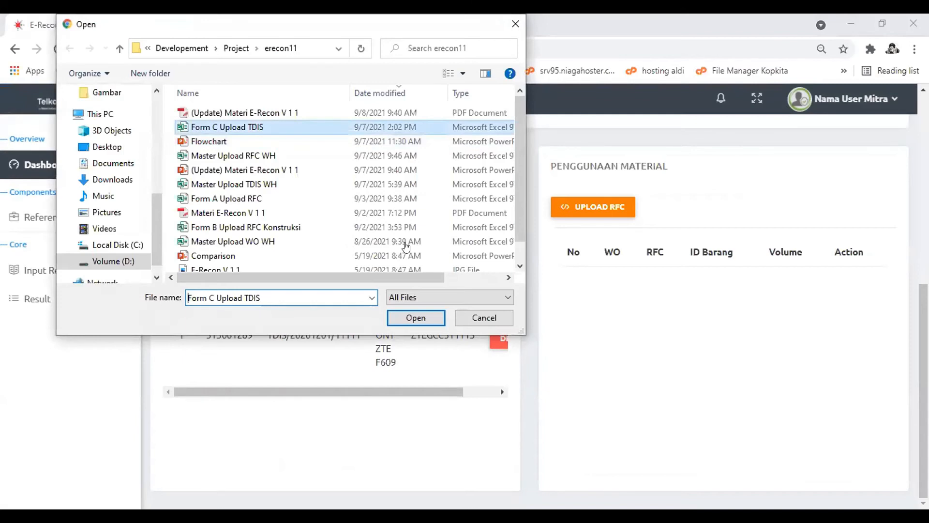
click(416, 317)
- Review the success and already-entered serial number counts in the import message, dismiss it, and check the TDIS table's rows
drag(323, 97, 380, 97)
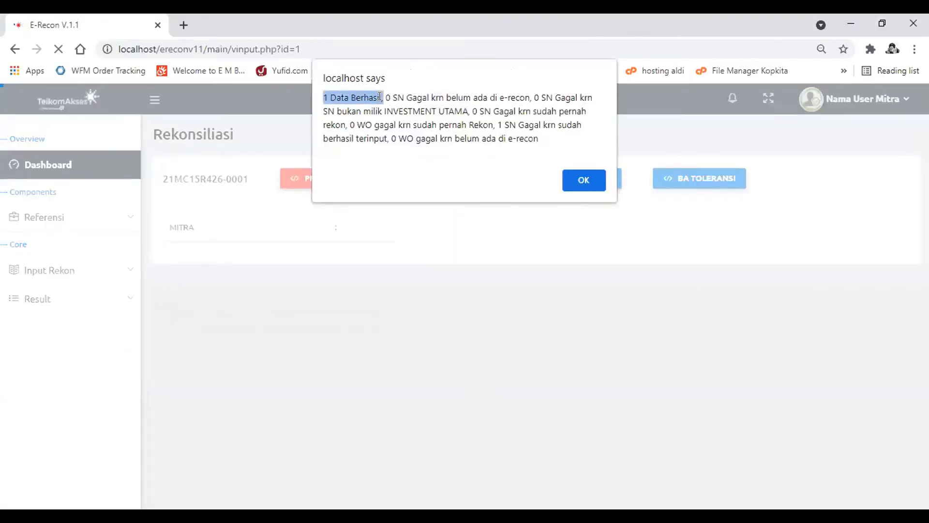
drag(502, 125, 386, 138)
click(385, 138)
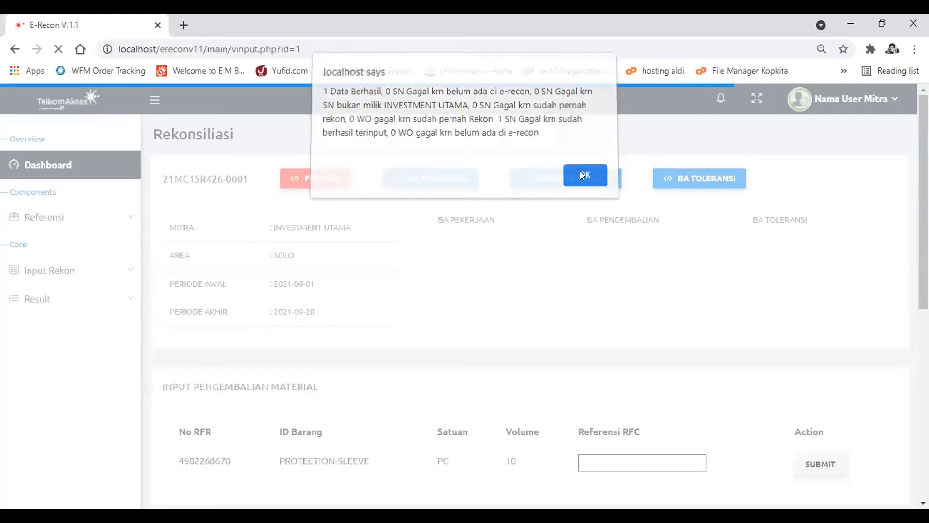
click(582, 176)
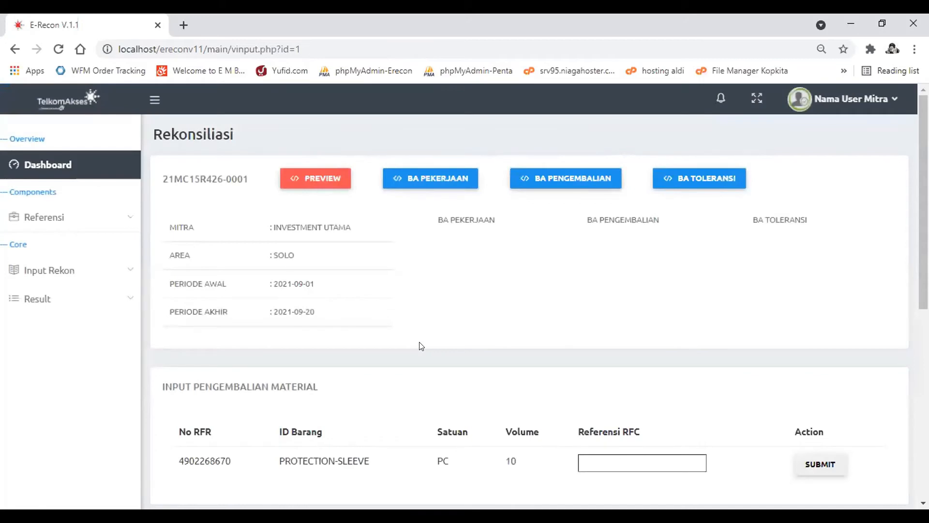
scroll(421, 346, down, 8)
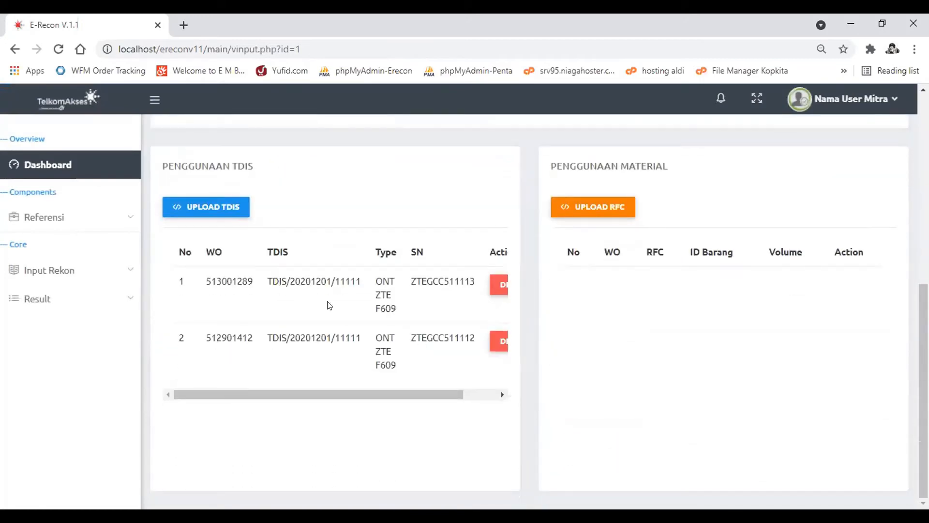
scroll(329, 305, right, 2)
scroll(329, 305, left, 2)
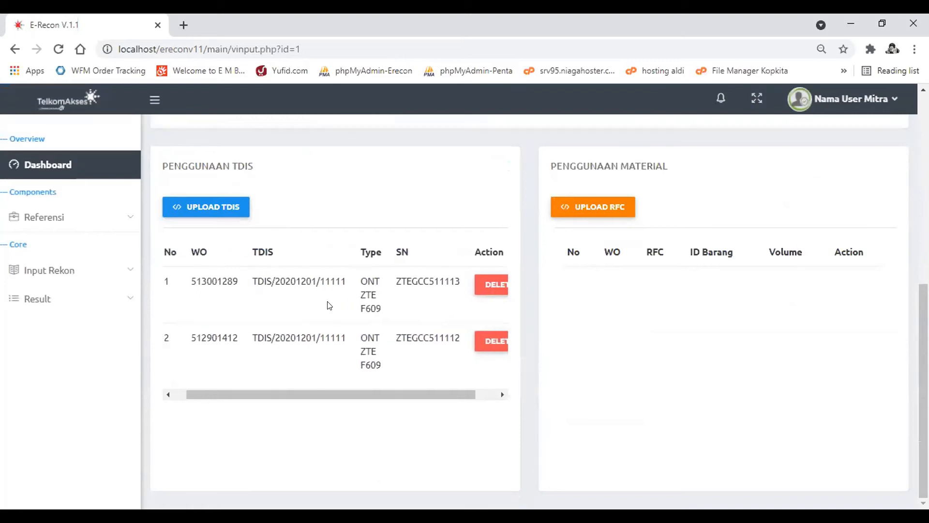
scroll(330, 305, right, 2)
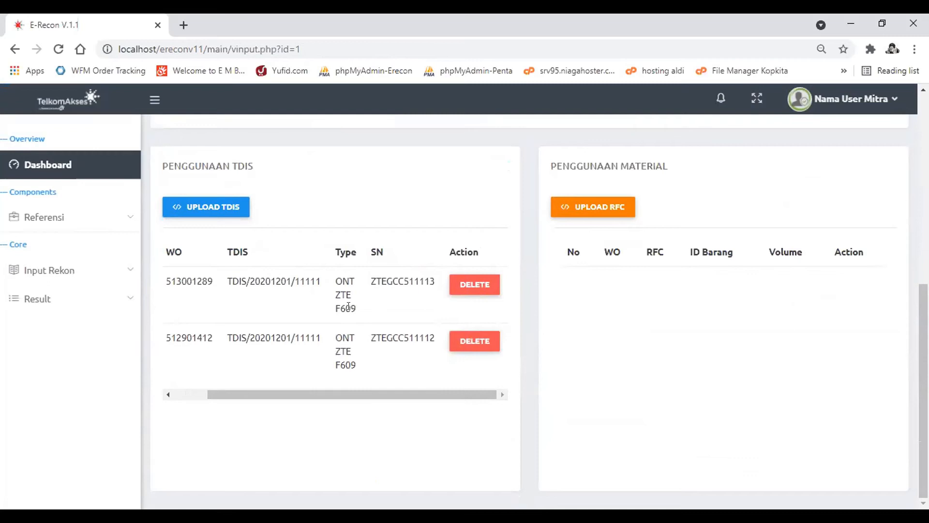
- Download the TDIS reconciliation data and open the exported Detail TDIS Rekon file in Excel
click(205, 207)
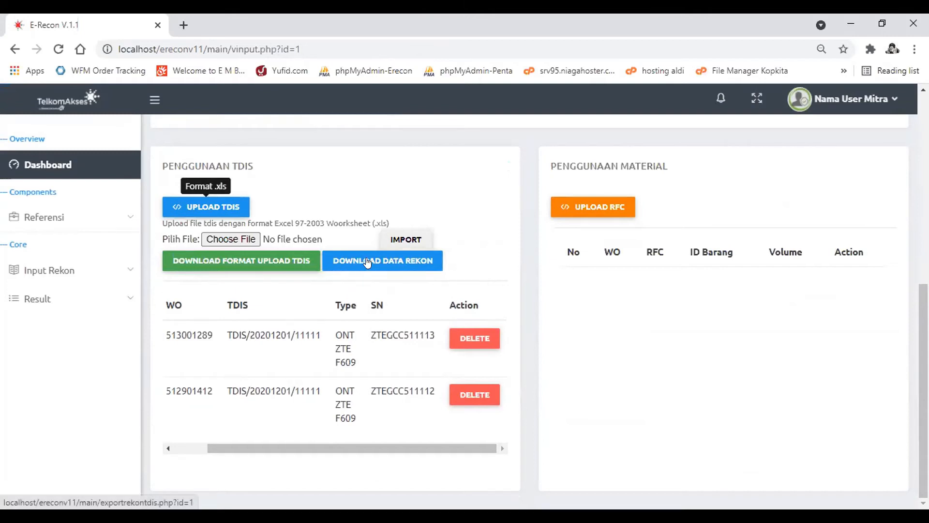
click(406, 263)
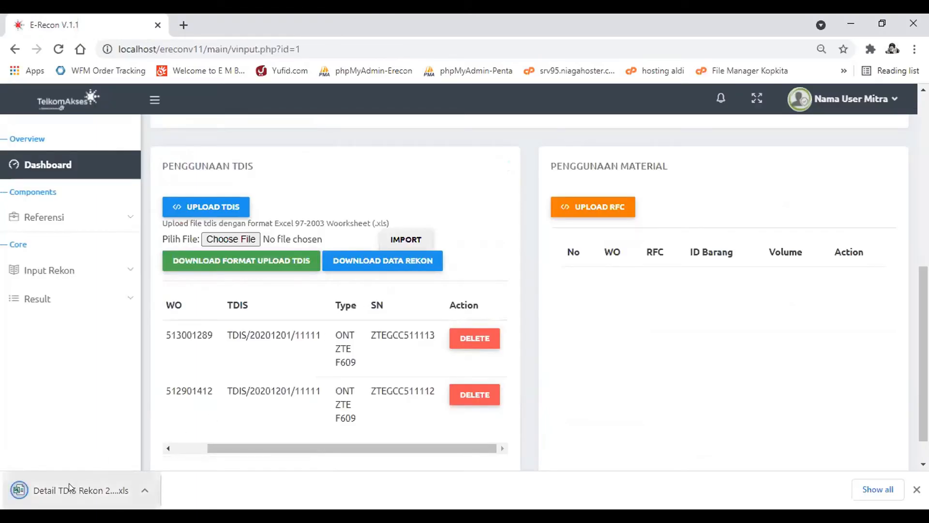
click(69, 483)
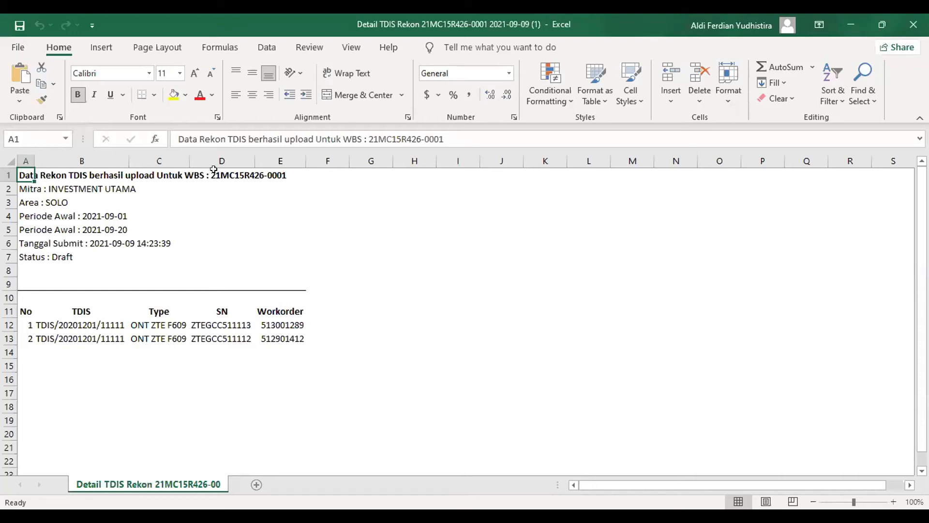
- Examine the export's Mitra, area, period, submit date and status lines and its TDIS table, and return to E-Recon in the browser
click(35, 185)
click(29, 198)
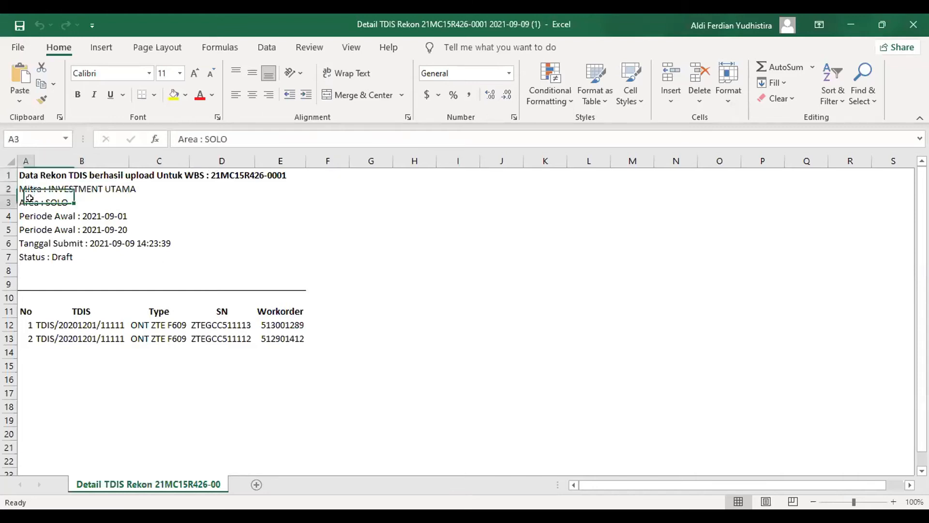
drag(29, 217, 29, 228)
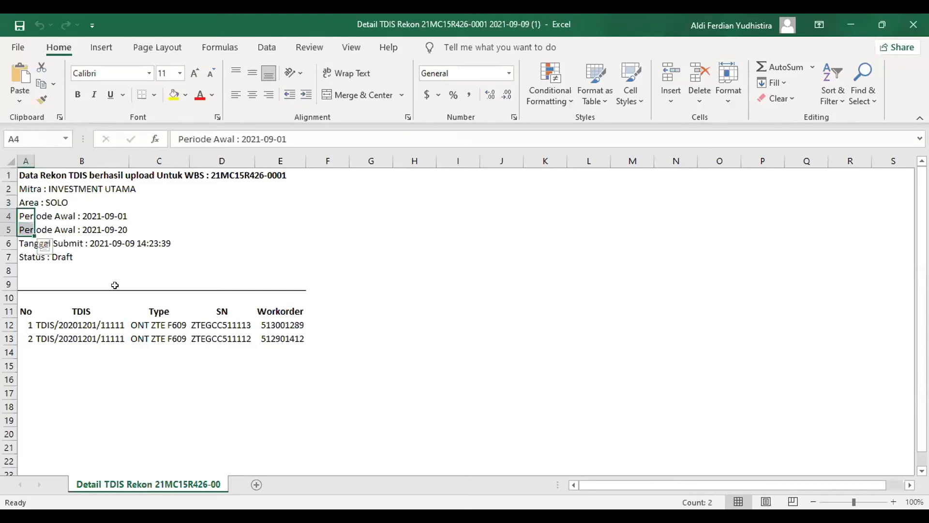
click(64, 242)
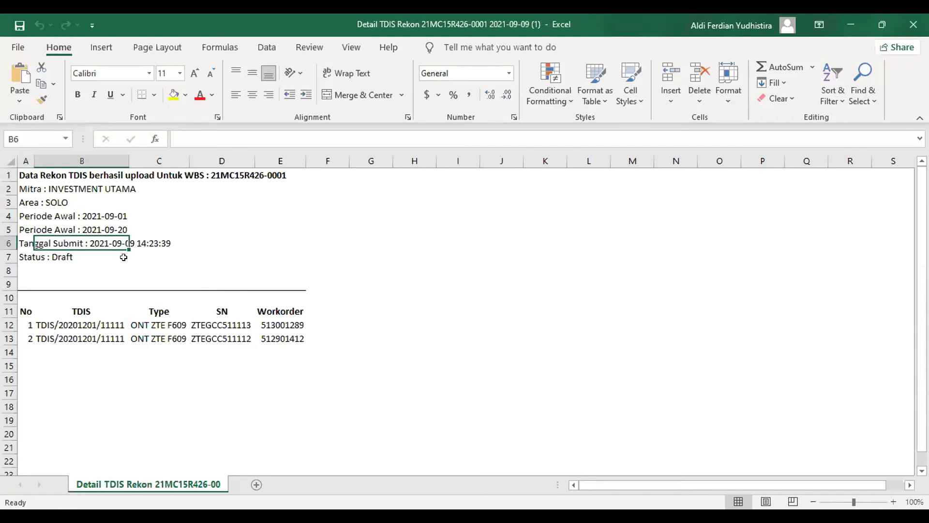
click(52, 253)
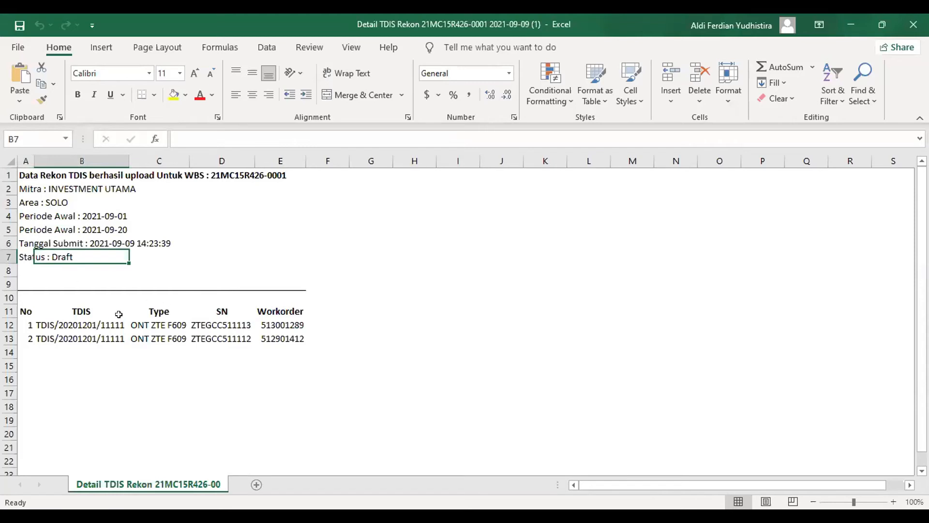
click(27, 311)
drag(125, 311, 284, 413)
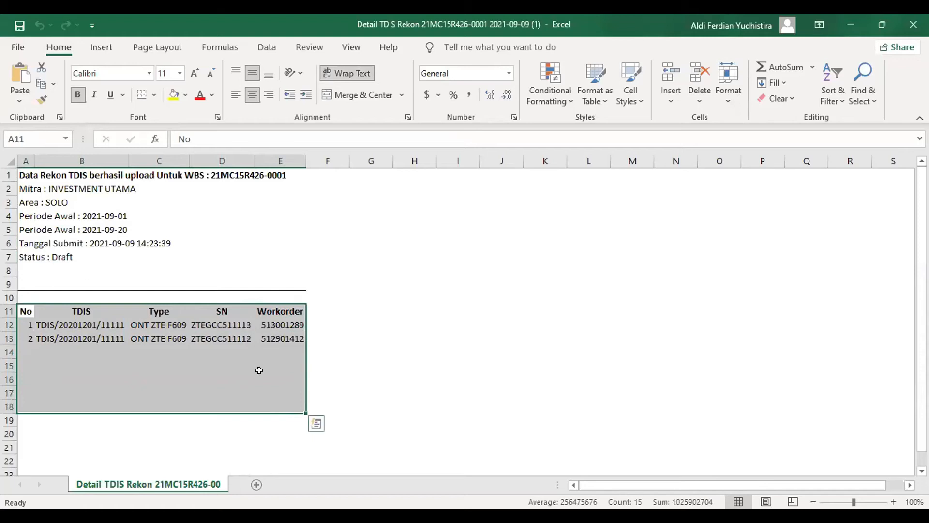
click(280, 317)
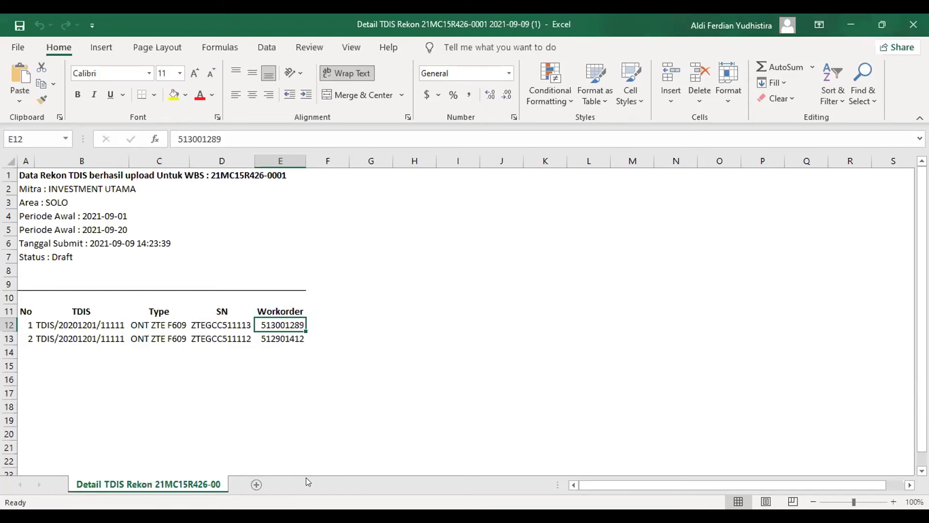
key(alt+Tab)
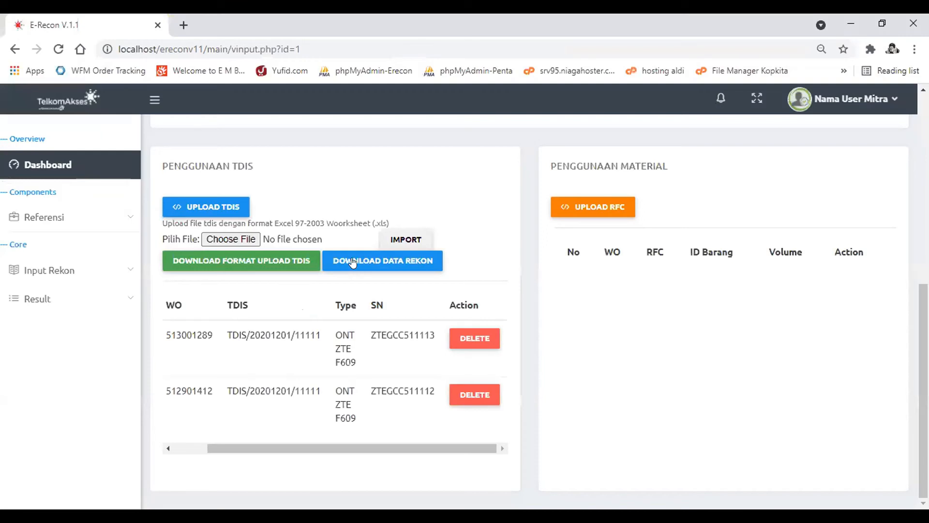
- Switch from the TDIS to the RFC upload options, view the upload format file Form RFC.xls, and close its tab
click(212, 208)
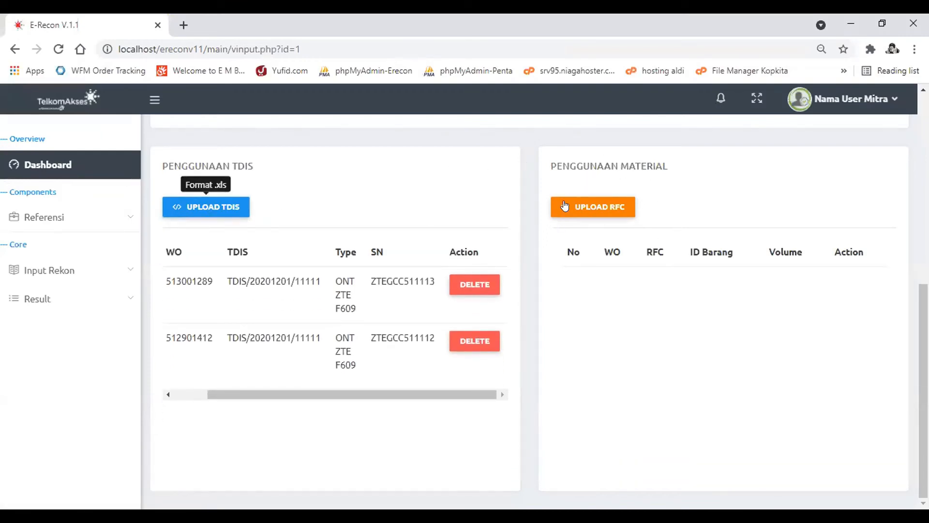
click(595, 206)
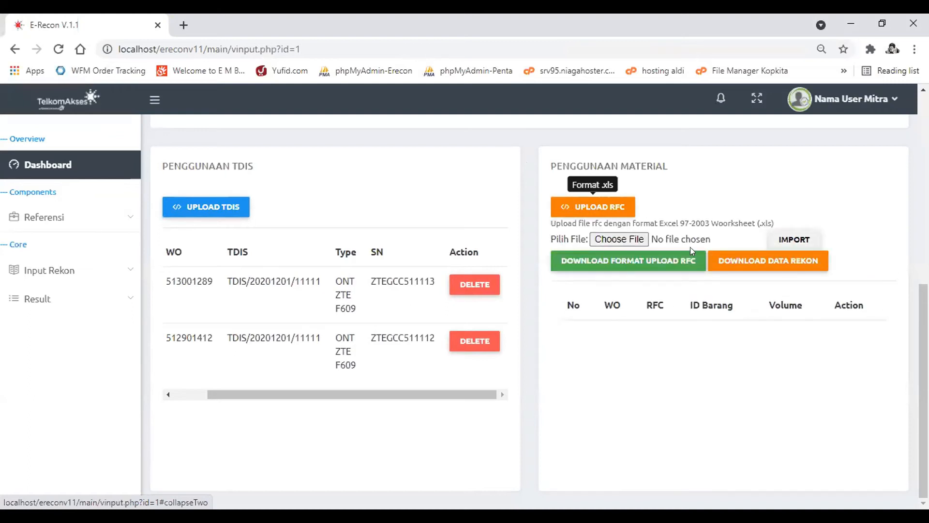
click(634, 264)
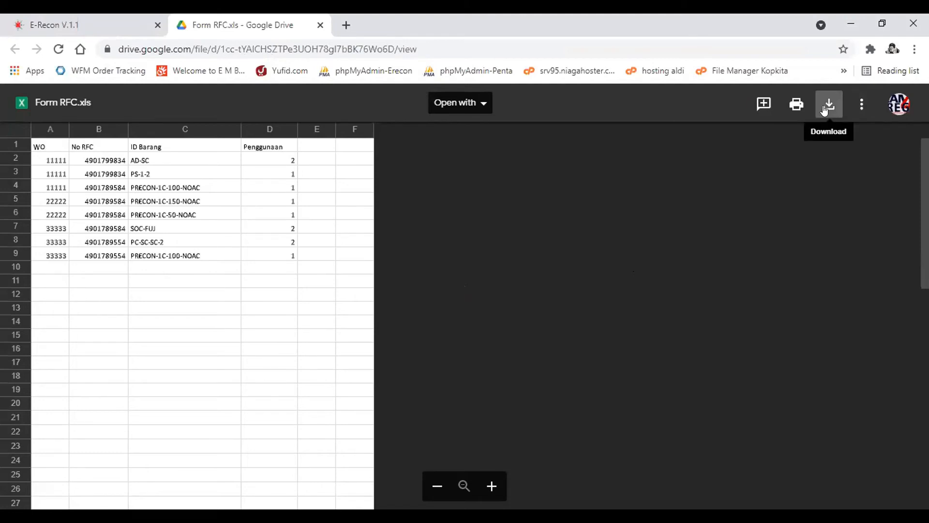
click(320, 24)
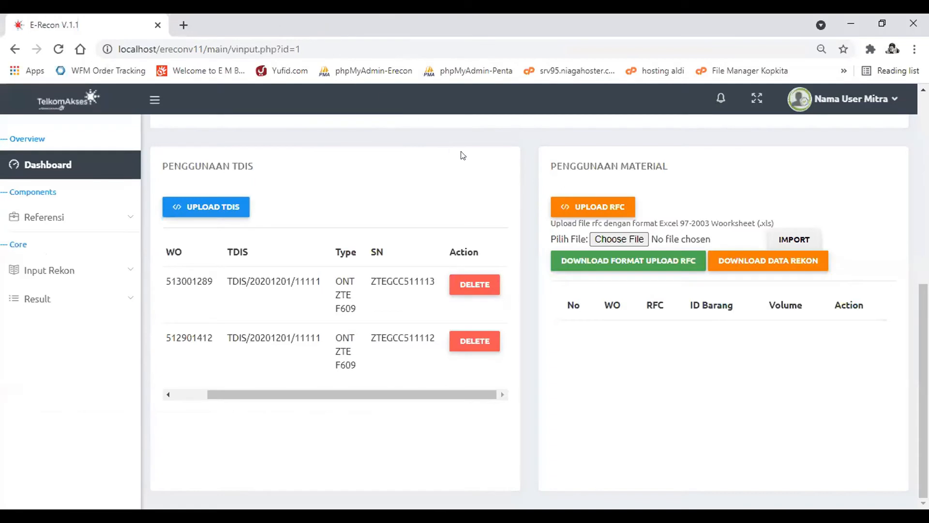
- Import the file Form A Upload RFC.xls into the reconciliation's Penggunaan Material section
click(615, 239)
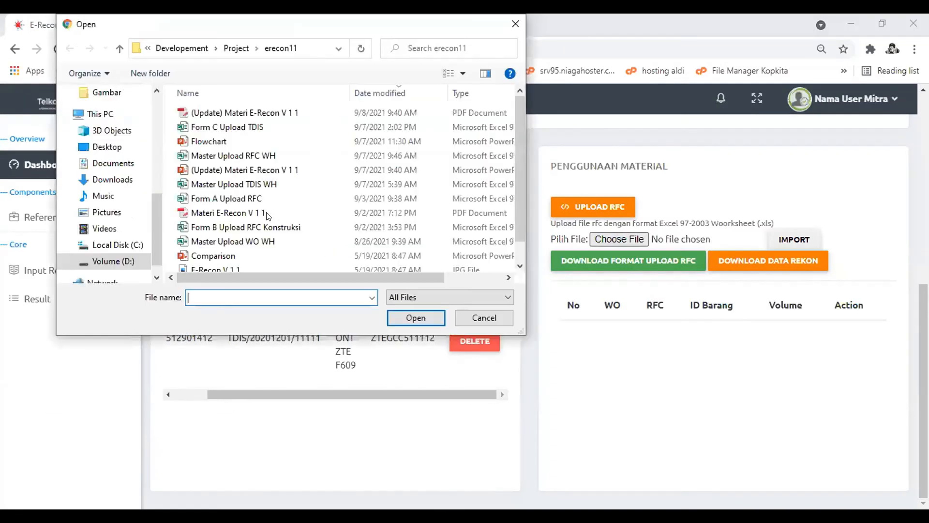
click(264, 197)
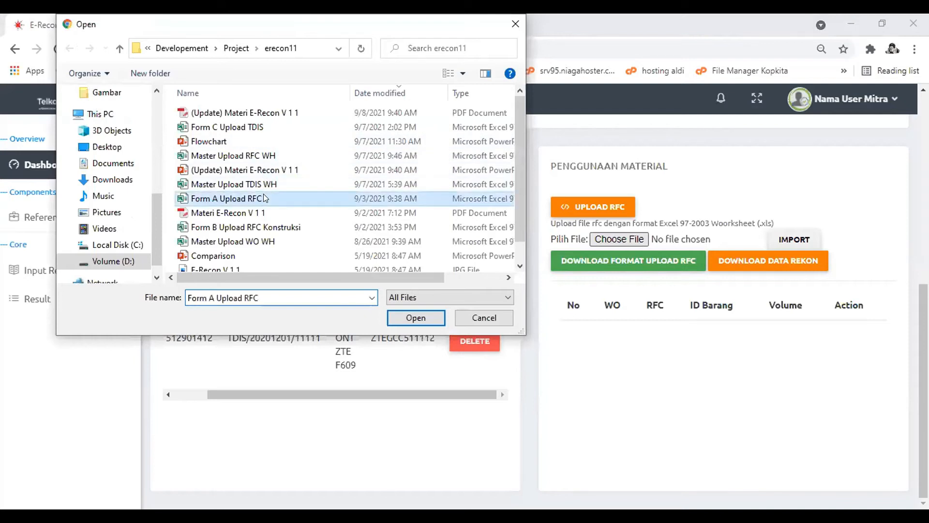
double_click(264, 196)
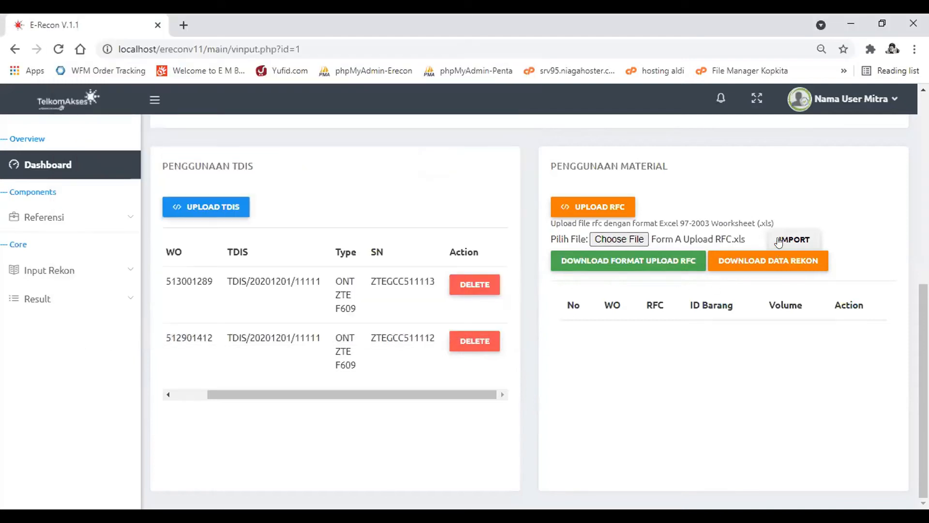
click(799, 244)
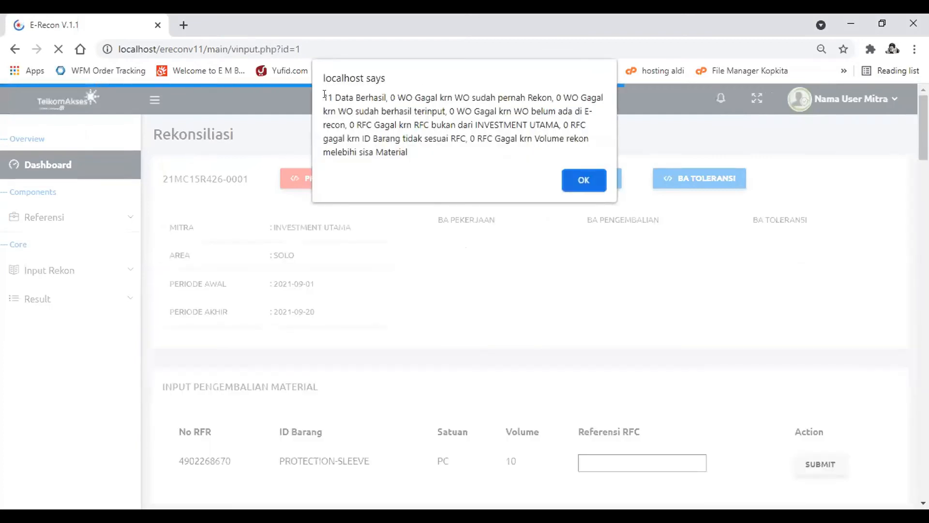
- Read the RFC import result message, dismiss it, and review the imported rows in the Penggunaan Material table
drag(323, 96, 386, 96)
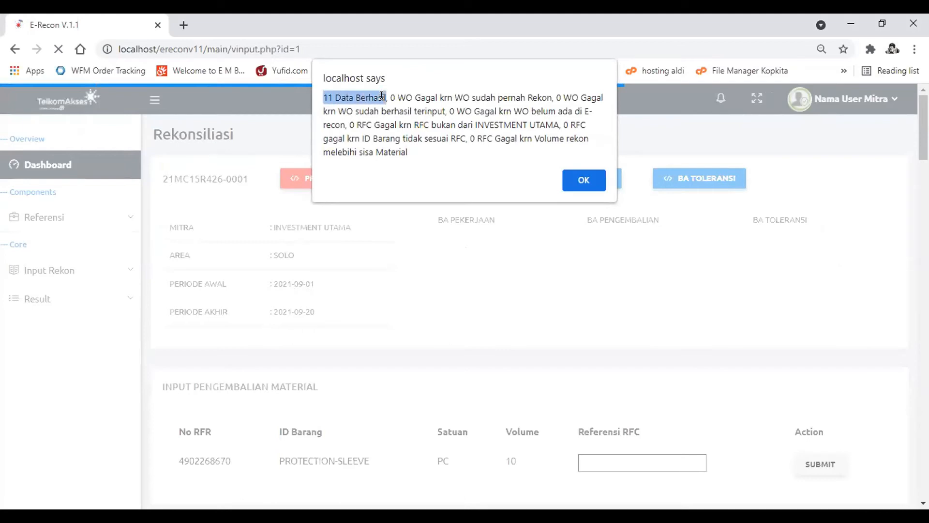
click(382, 95)
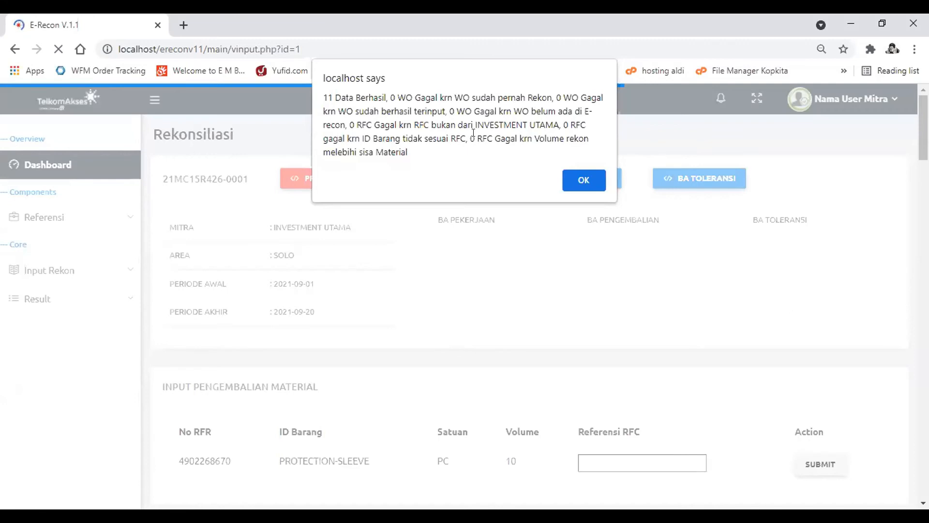
key(Return)
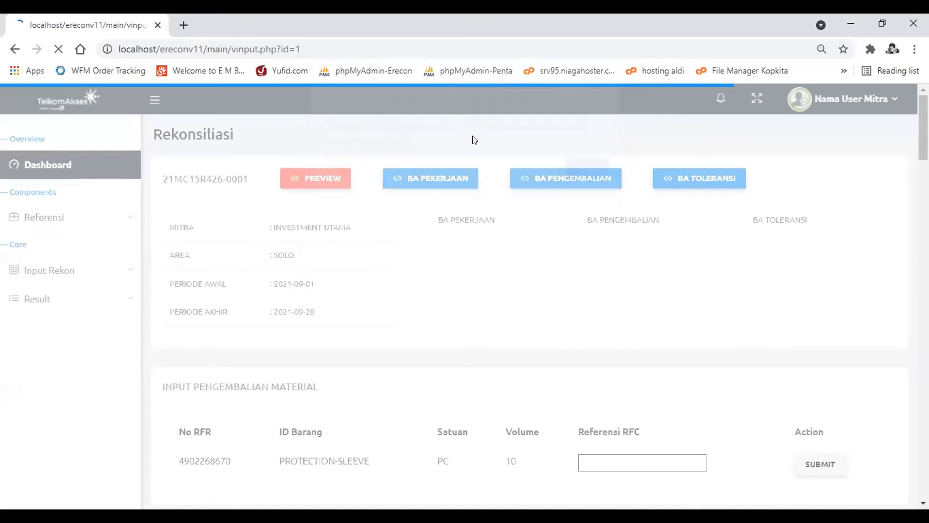
scroll(808, 257, down, 10)
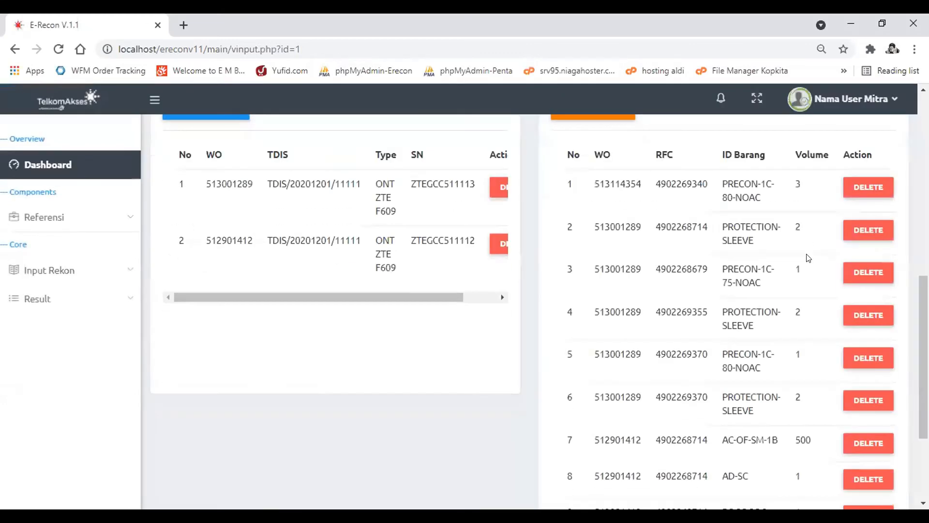
scroll(808, 258, up, 2)
scroll(807, 258, down, 5)
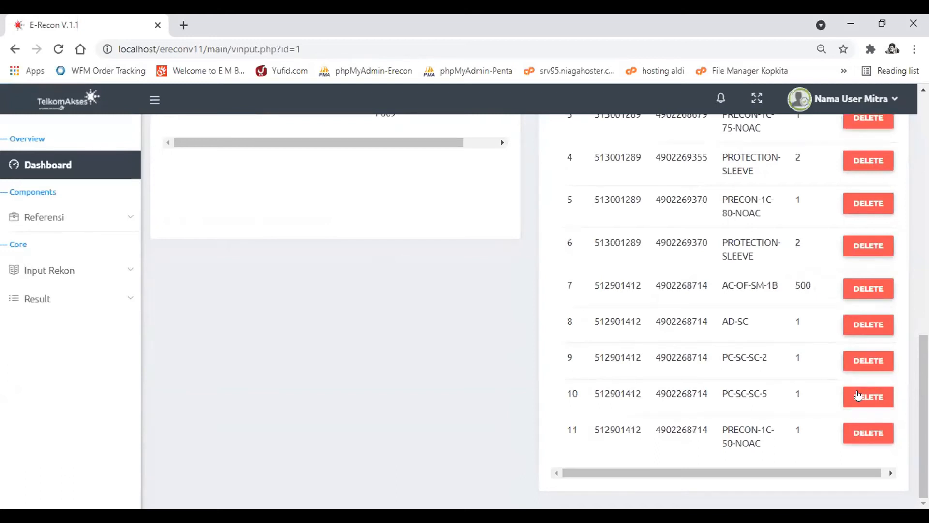
- Delete the PC-SC-SC-5 row from the Penggunaan Material table and acknowledge the deletion
double_click(764, 393)
drag(745, 393, 721, 400)
click(866, 398)
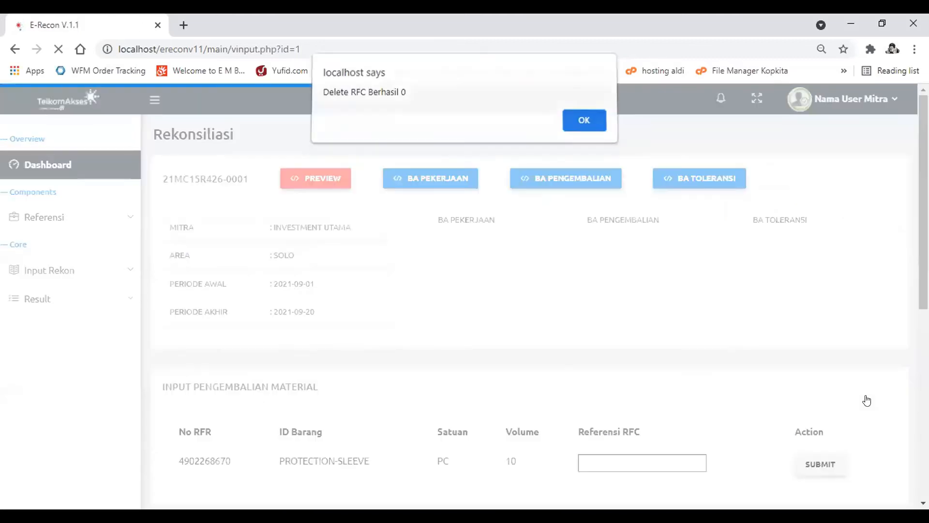
key(Return)
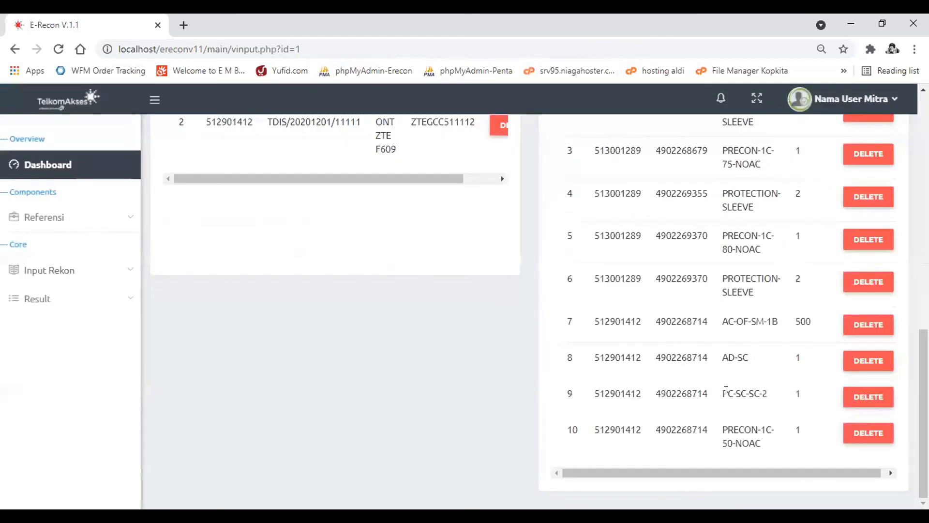
scroll(693, 367, up, 5)
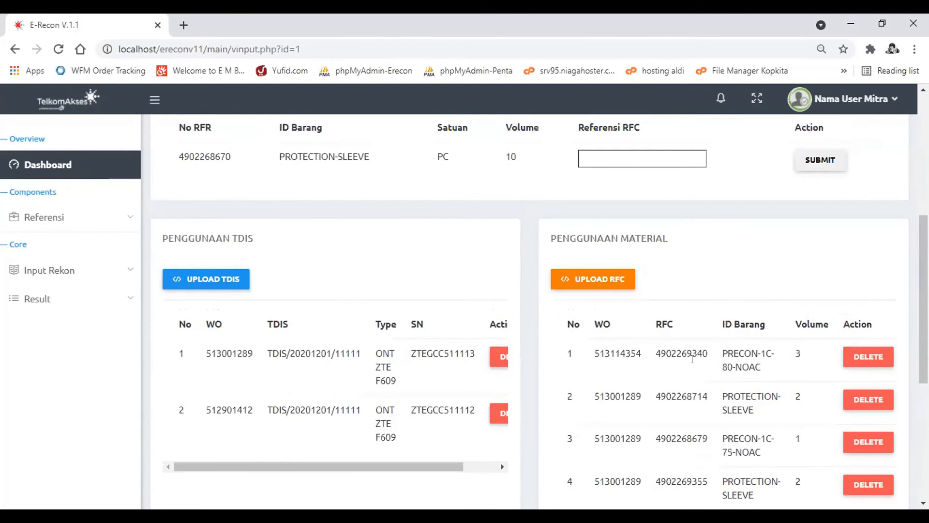
scroll(693, 360, up, 3)
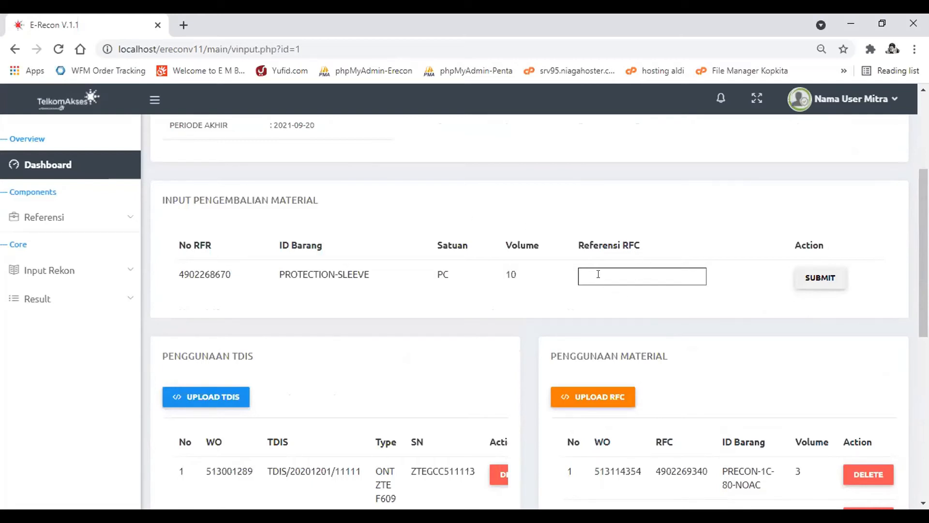
scroll(726, 392, down, 2)
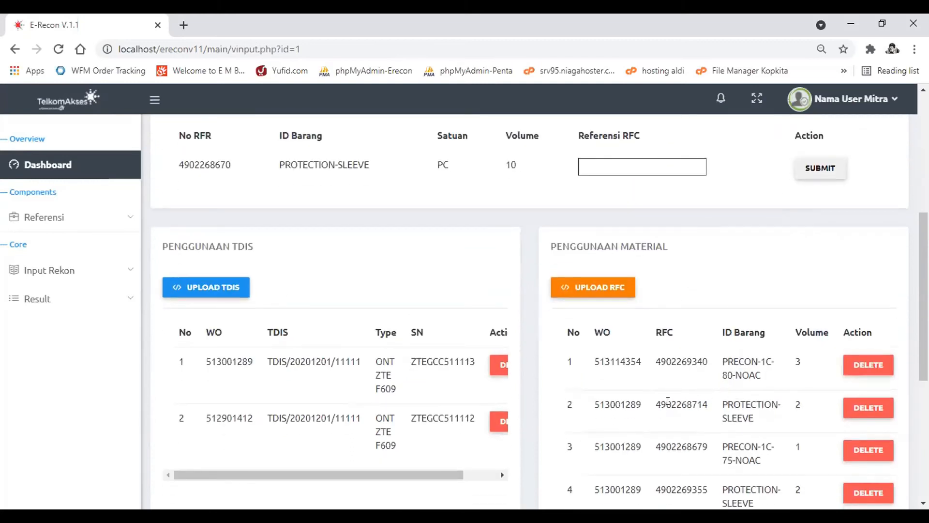
drag(653, 400, 737, 405)
key(ctrl+c)
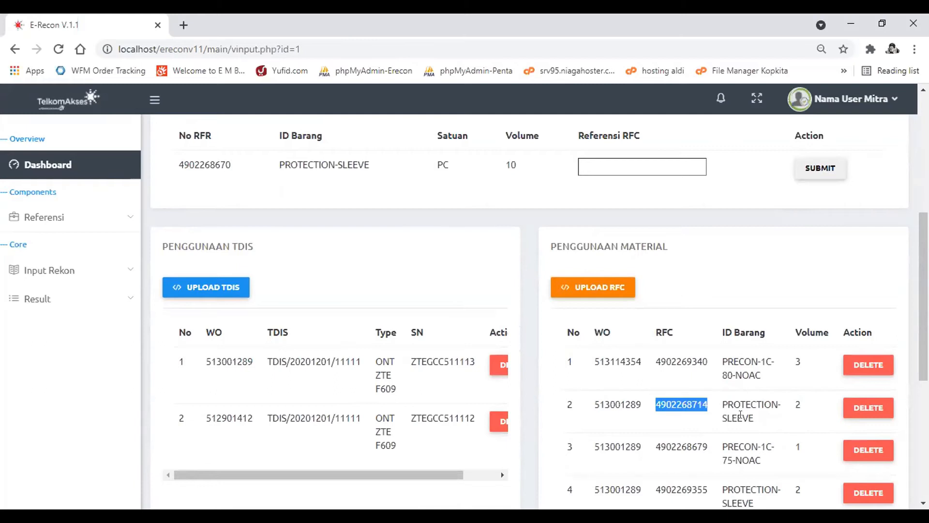
scroll(591, 326, up, 3)
click(597, 334)
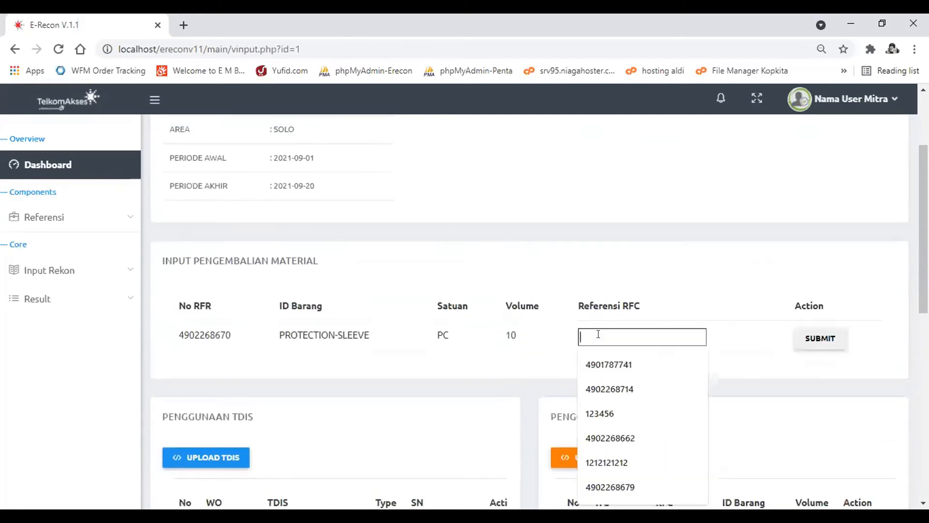
key(ctrl+v)
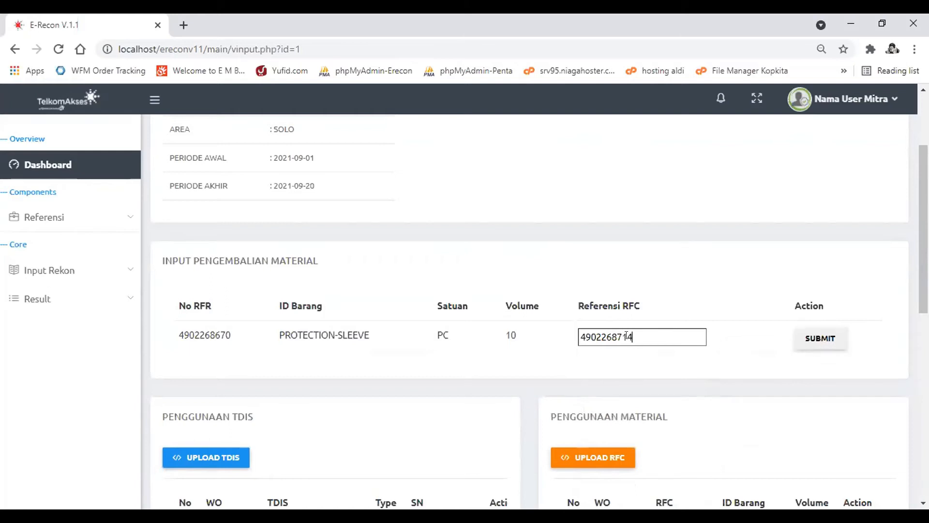
click(821, 336)
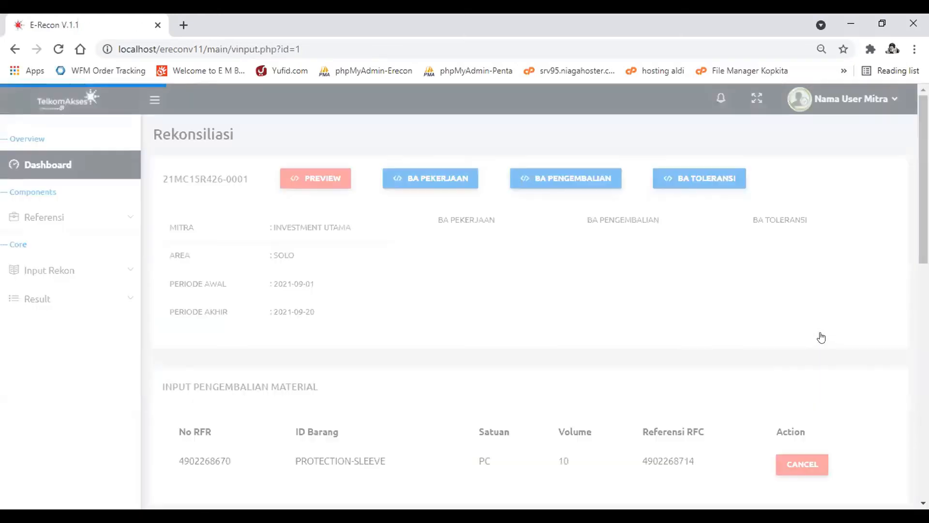
- Check the Referensi RFC recorded for the PROTECTION-SLEEVE return and cancel that submission
scroll(813, 334, down, 1)
scroll(701, 286, down, 1)
drag(699, 283, 637, 290)
key(ctrl+c)
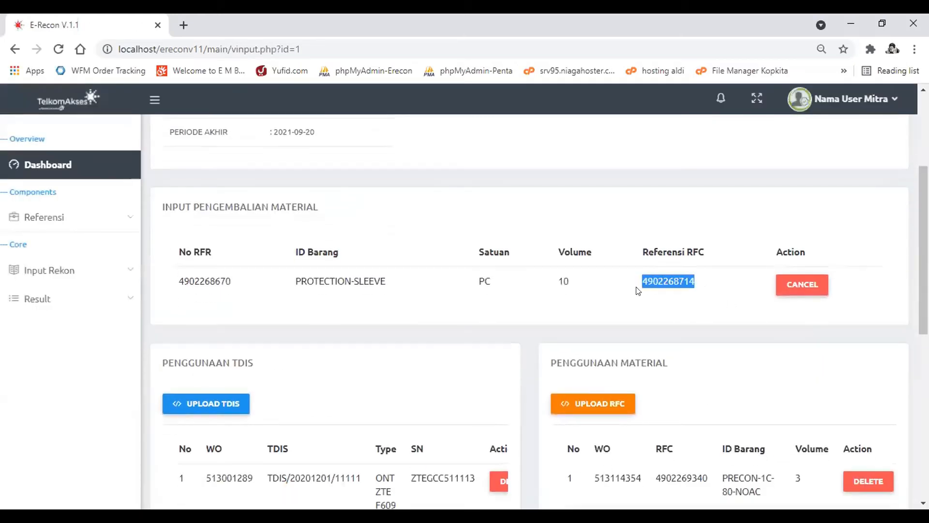
click(670, 291)
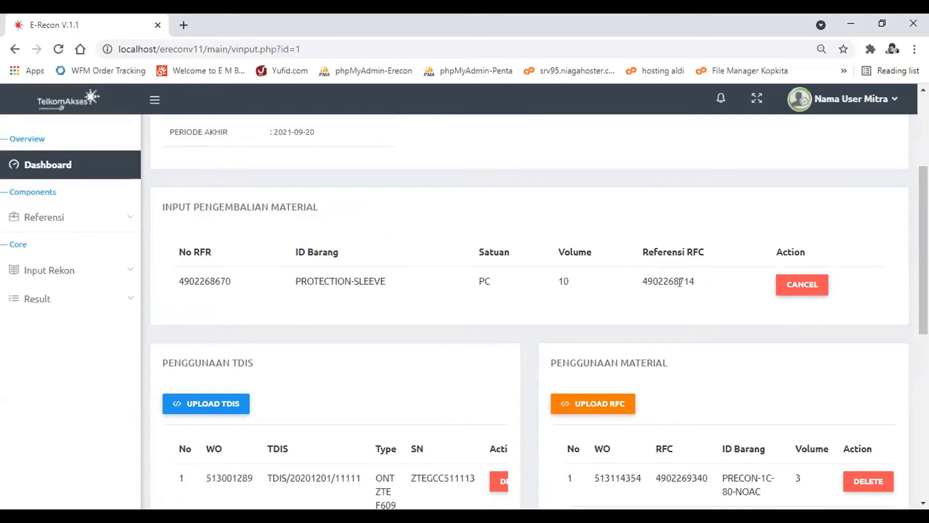
click(808, 285)
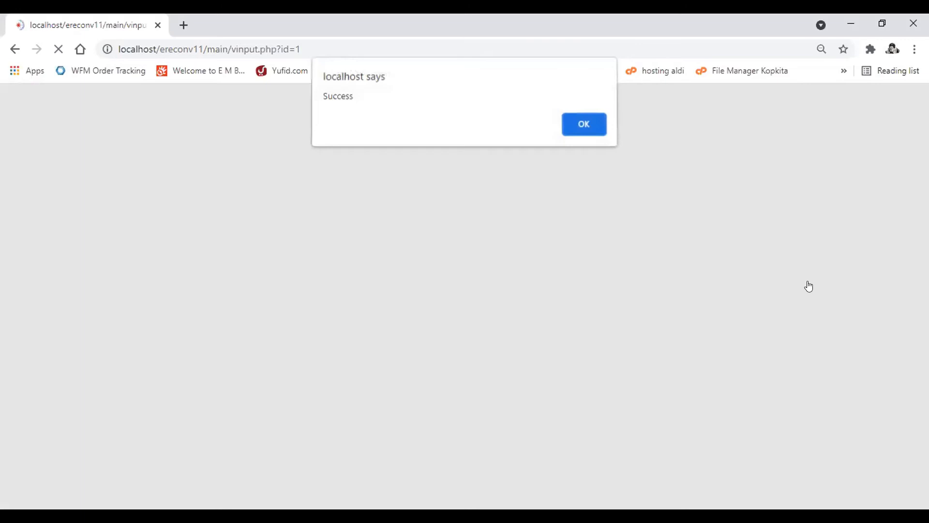
key(Return)
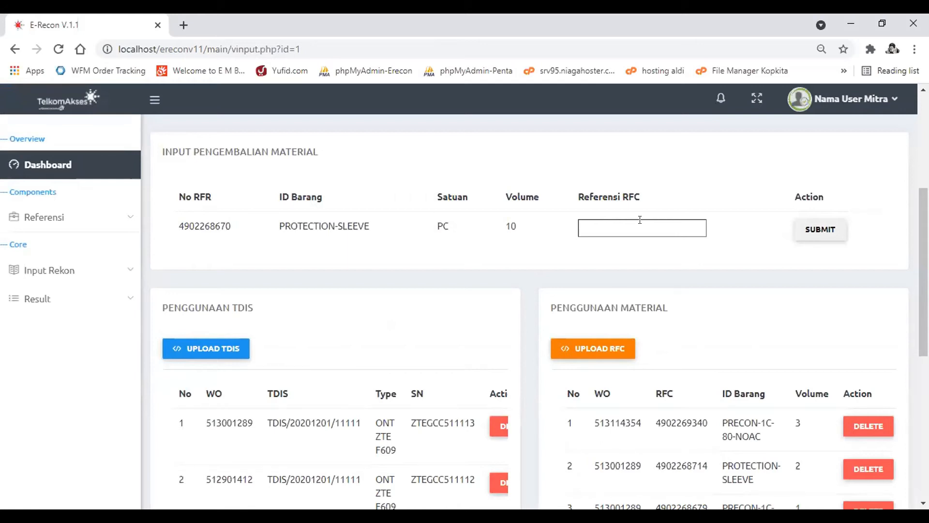
click(640, 220)
key(ctrl+v)
key(BackSpace)
key(BackSpace)
text(22)
click(825, 228)
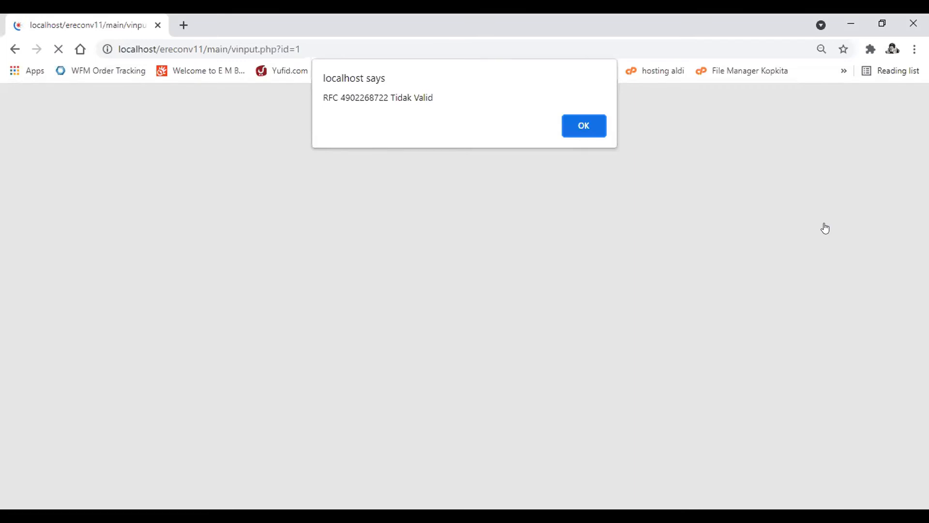
key(Return)
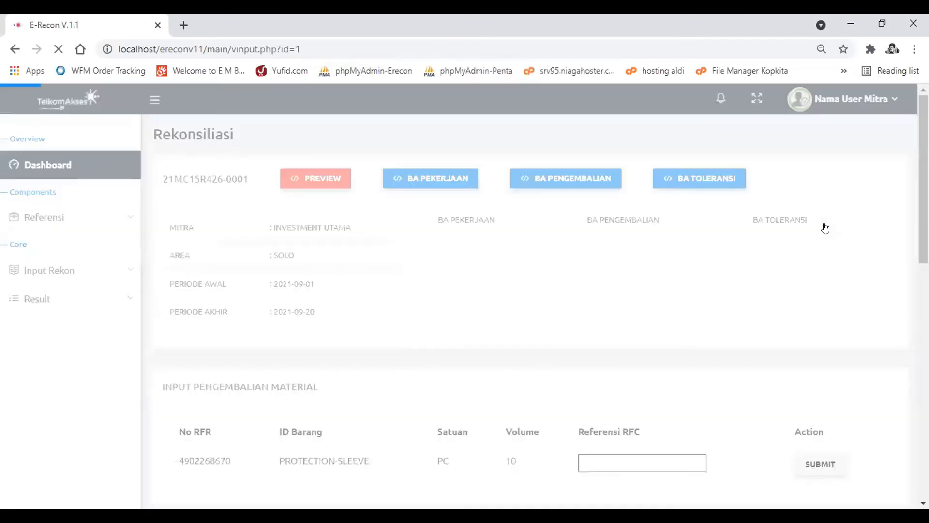
scroll(689, 335, down, 3)
scroll(689, 335, down, 3)
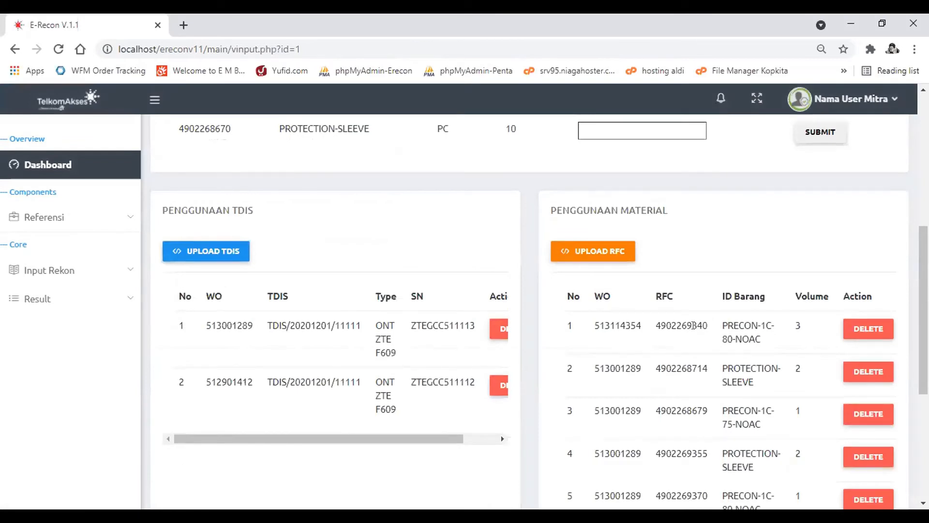
scroll(700, 325, up, 2)
scroll(701, 325, up, 2)
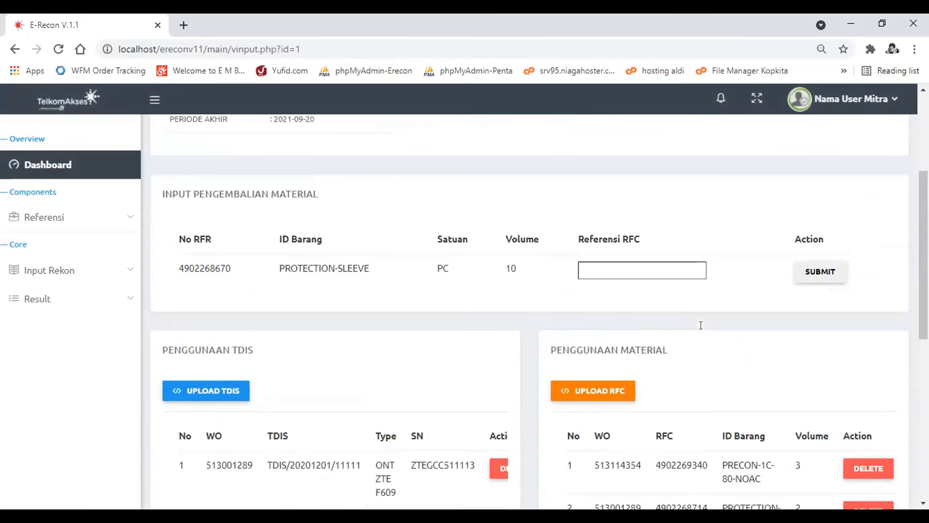
click(652, 275)
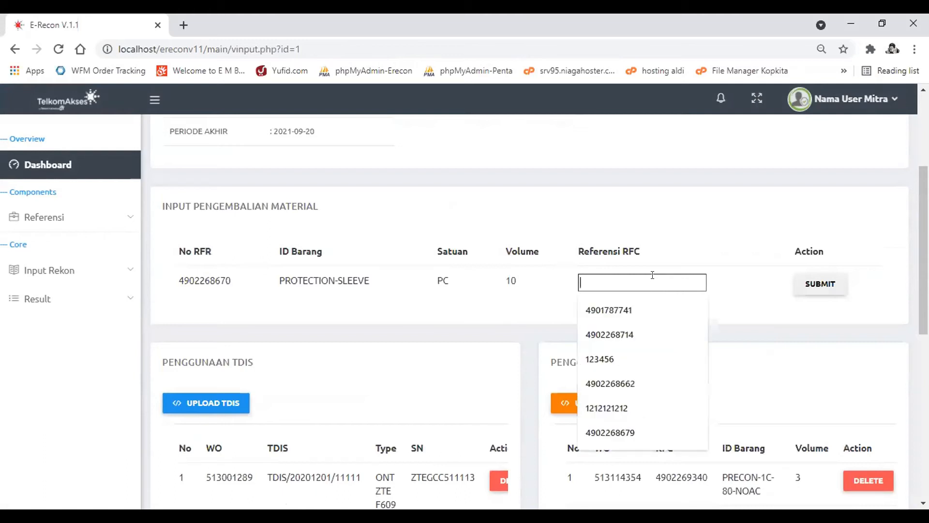
click(679, 265)
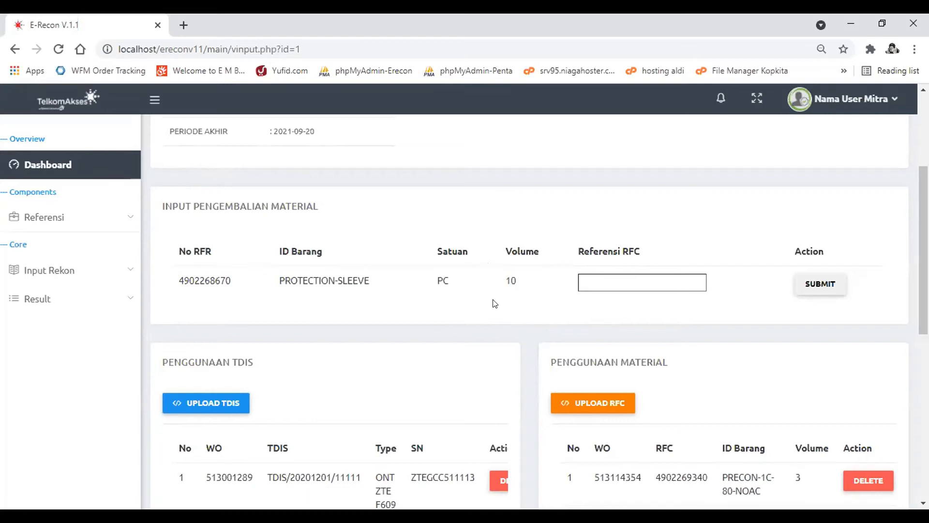
click(596, 282)
click(603, 334)
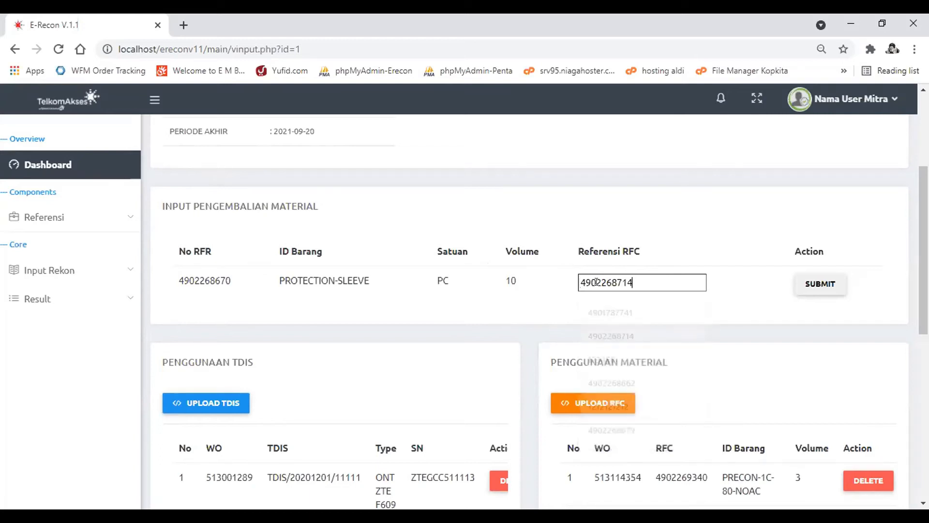
click(818, 285)
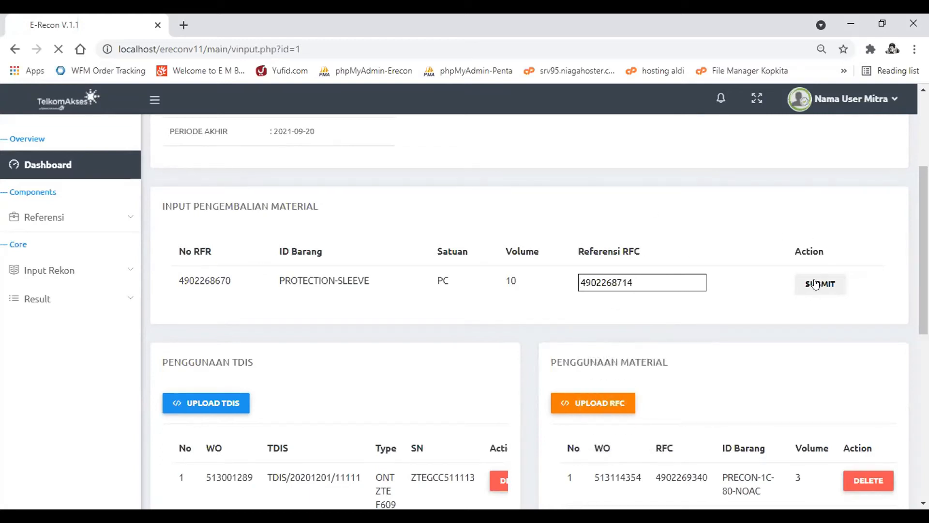
key(Return)
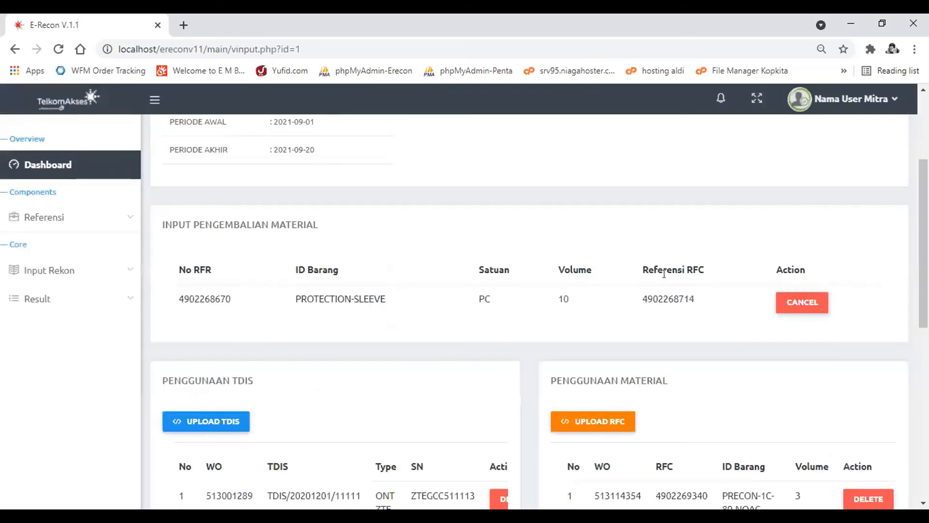
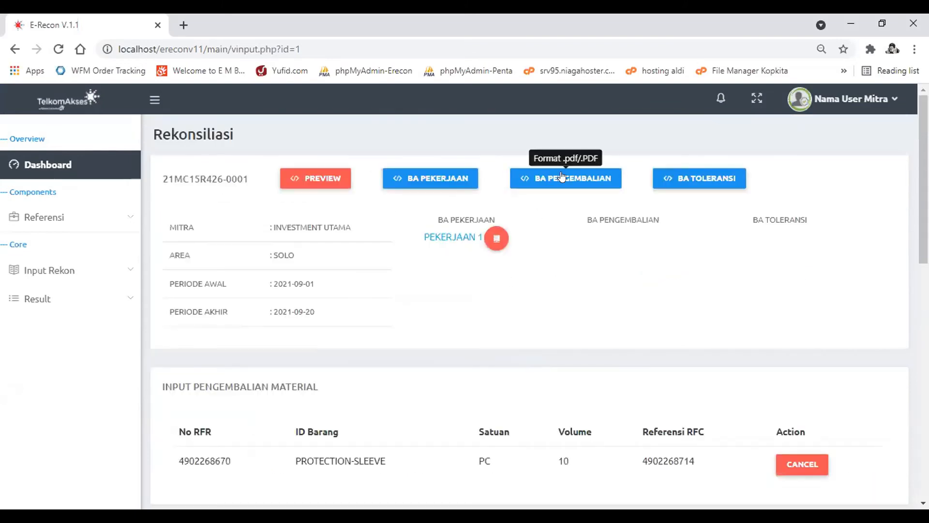
- Import the FWA OKR PDF as the BA Pengembalian of WBS 21MC15R426-0001, view the uploaded document and close it
click(561, 176)
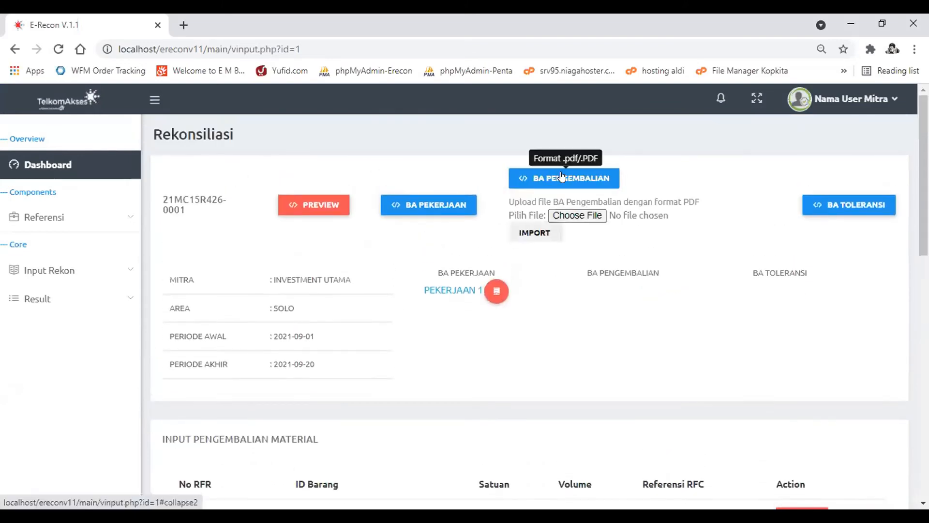
click(581, 213)
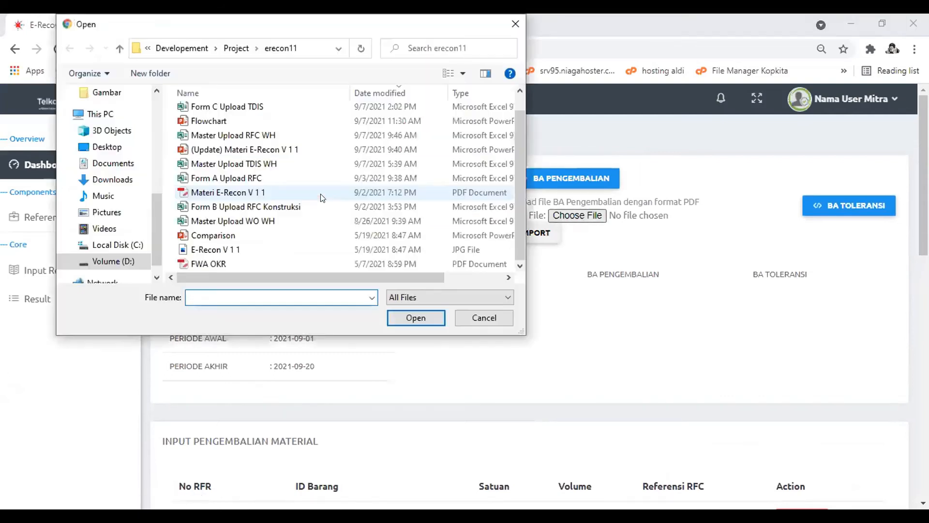
click(242, 260)
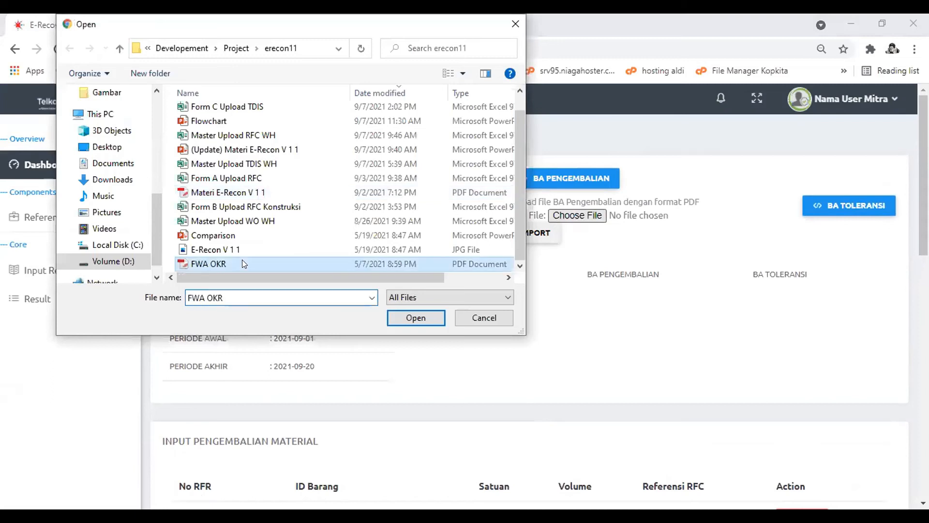
click(543, 232)
key(Return)
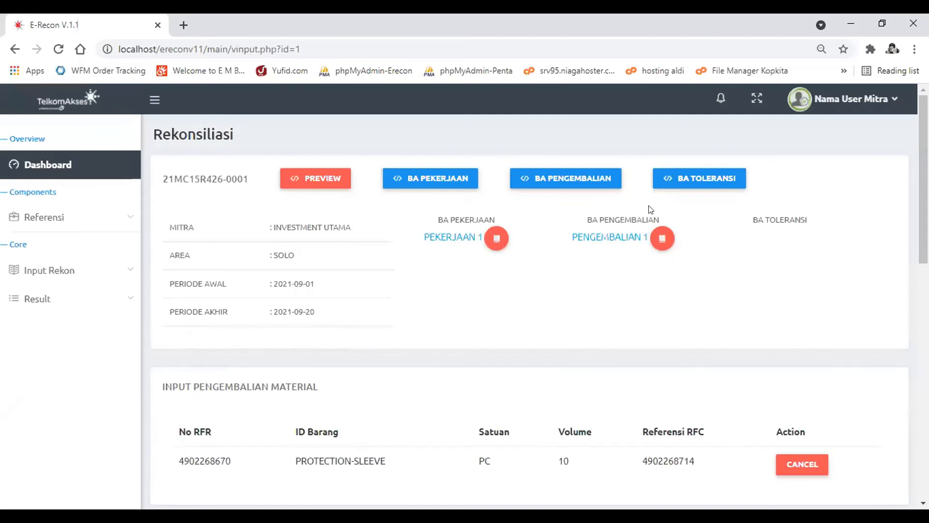
click(611, 238)
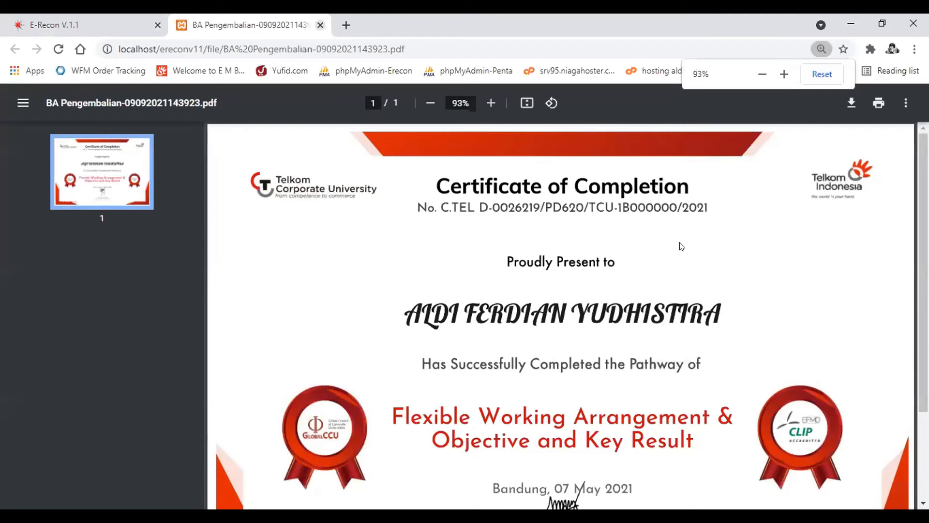
key(ctrl+w)
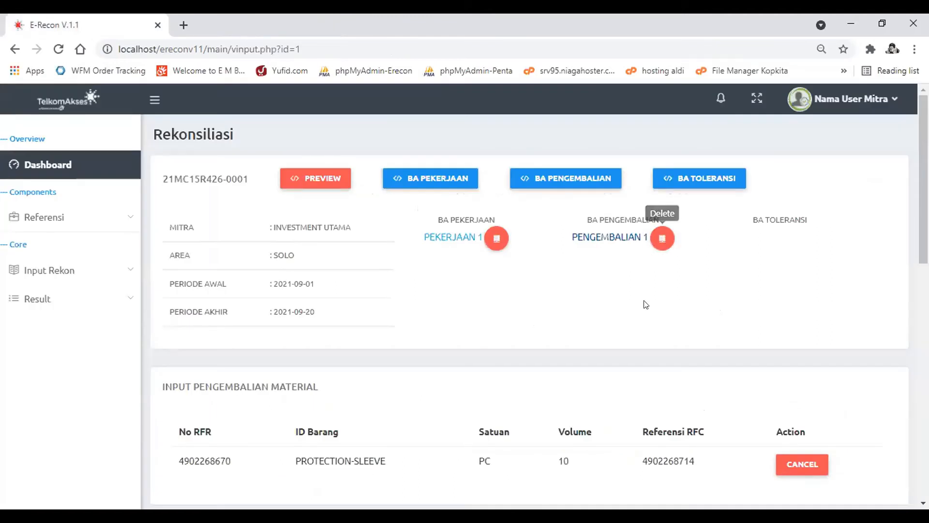
- Open the preview of the reconciliation and review its Pengambilan Material and Penggunaan Material tables
scroll(645, 305, down, 5)
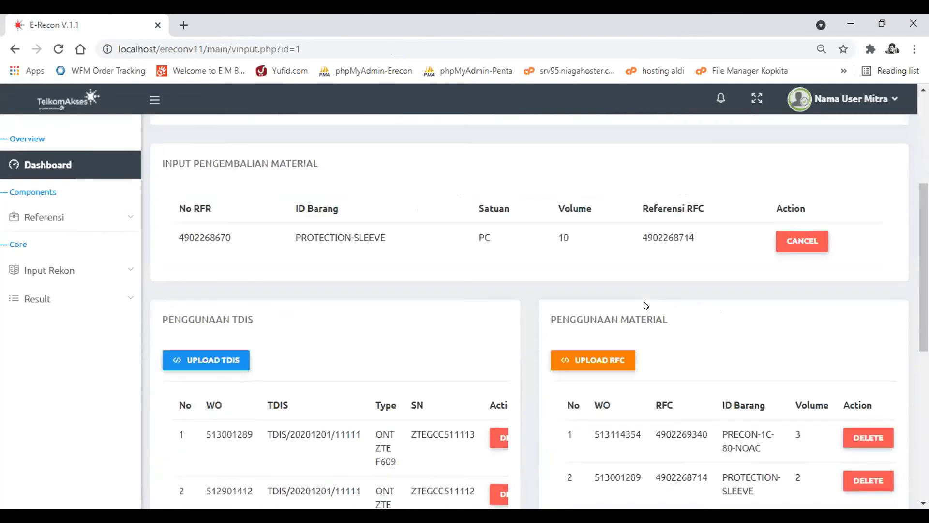
scroll(645, 305, down, 2)
scroll(285, 177, up, 8)
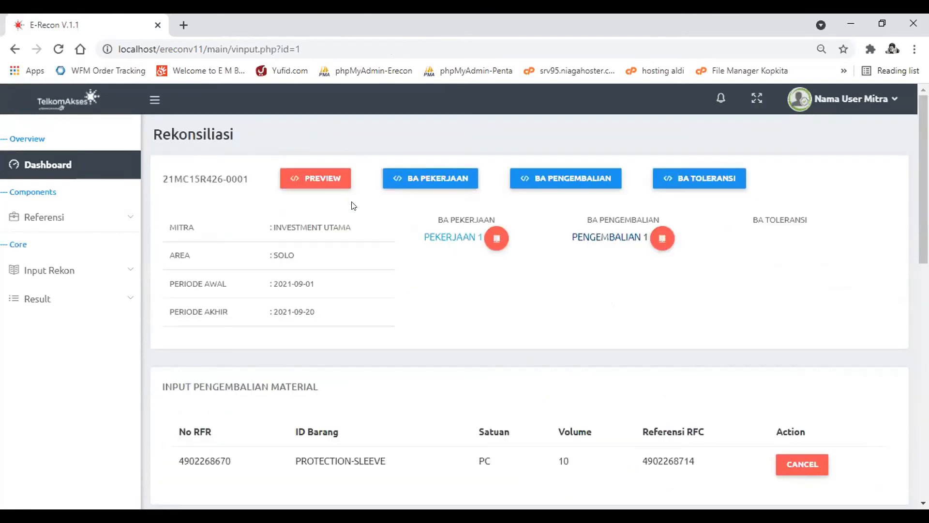
click(313, 175)
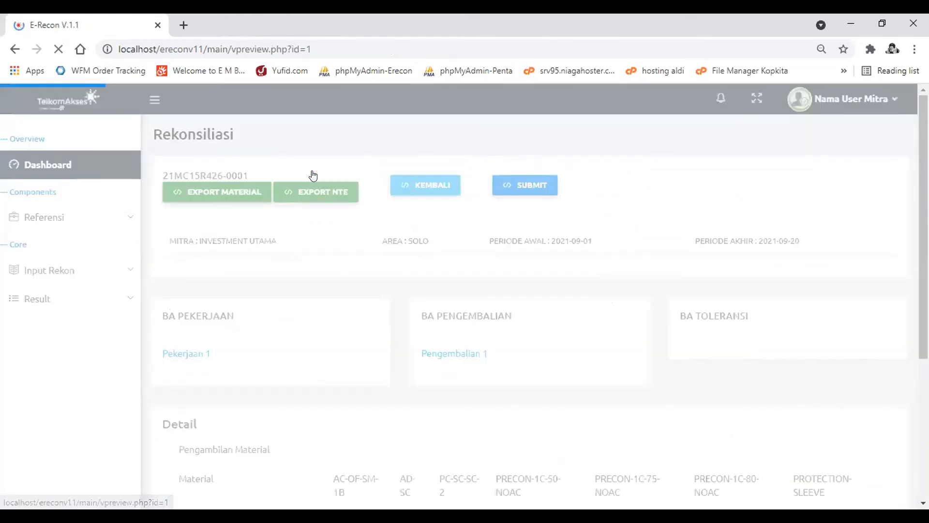
scroll(546, 340, down, 2)
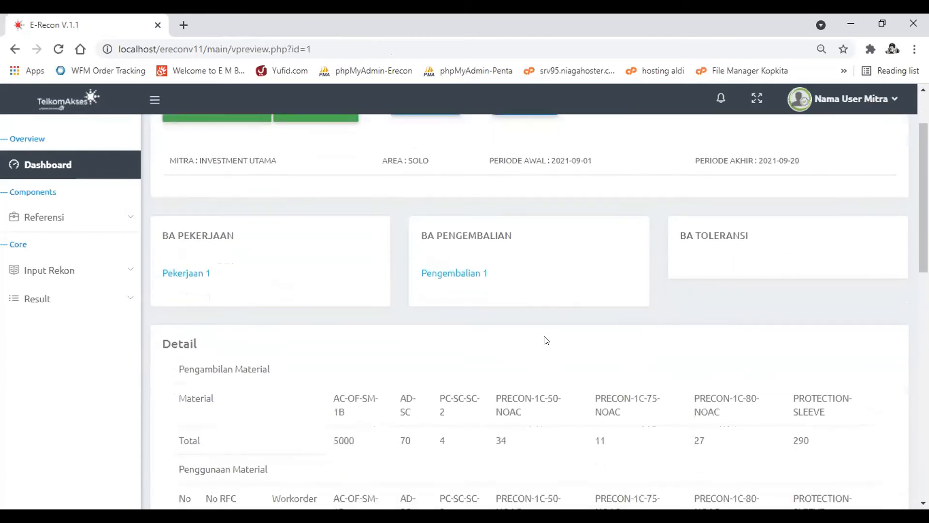
scroll(546, 340, down, 4)
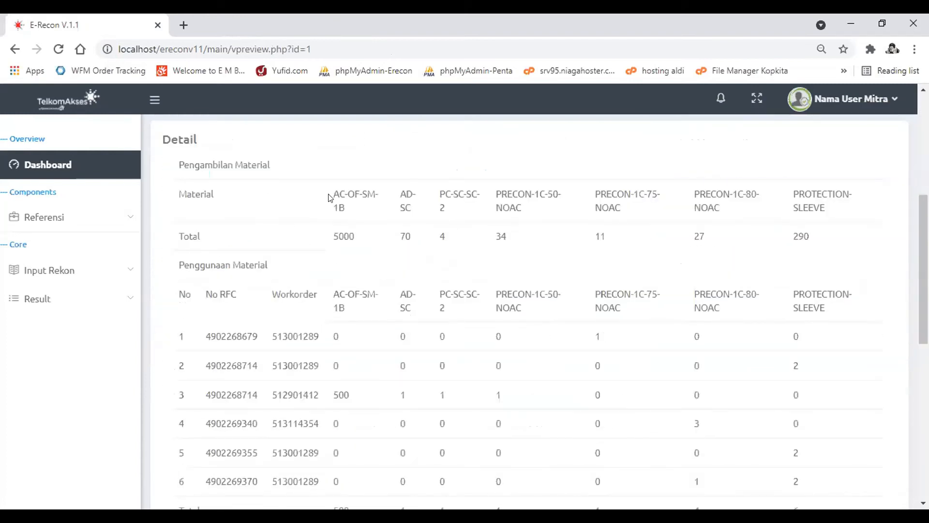
scroll(664, 322, down, 4)
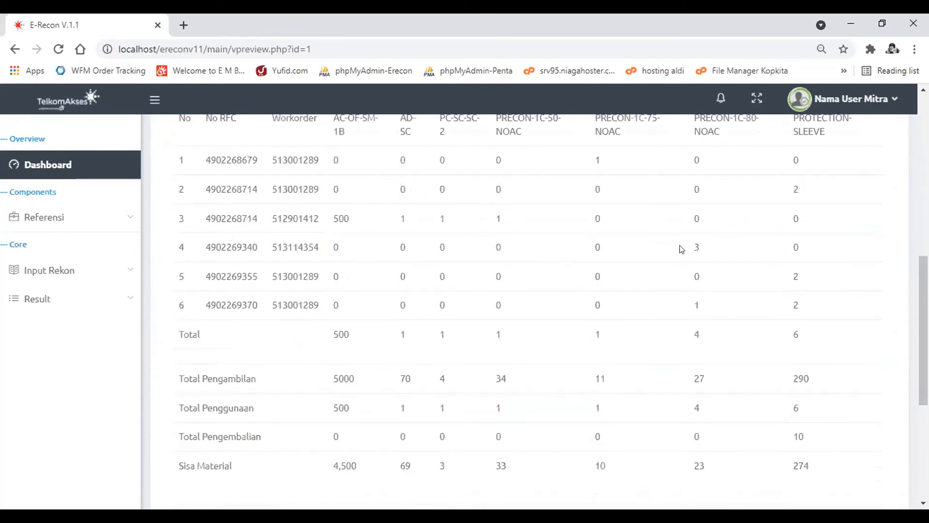
- Examine the Sisa Material row, the TDIS workorder table and the serial number table in the reconciliation preview
scroll(518, 250, down, 3)
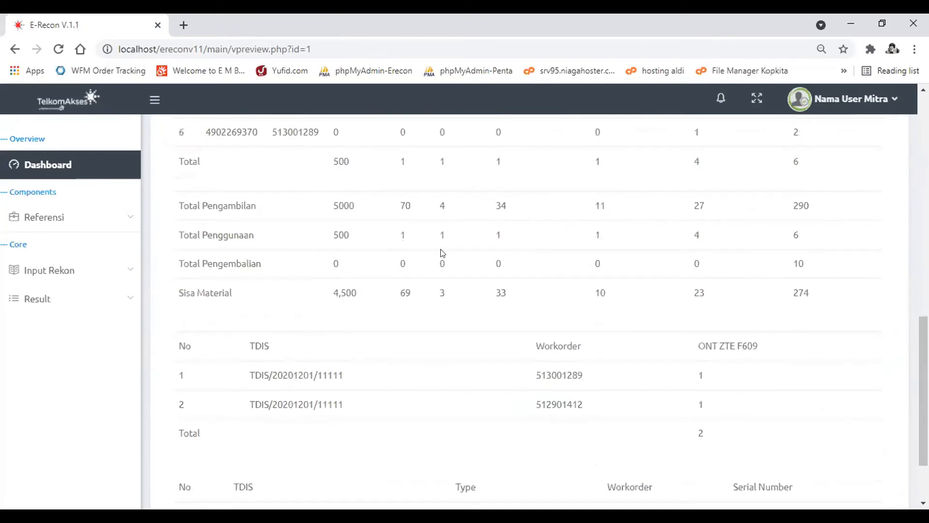
drag(319, 293, 759, 296)
click(758, 296)
scroll(757, 293, down, 2)
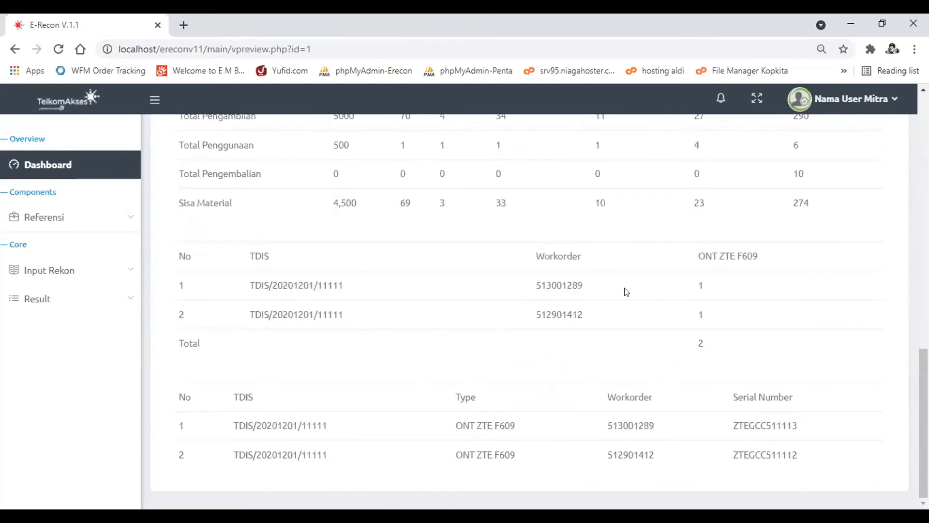
scroll(580, 260, up, 3)
scroll(581, 260, up, 2)
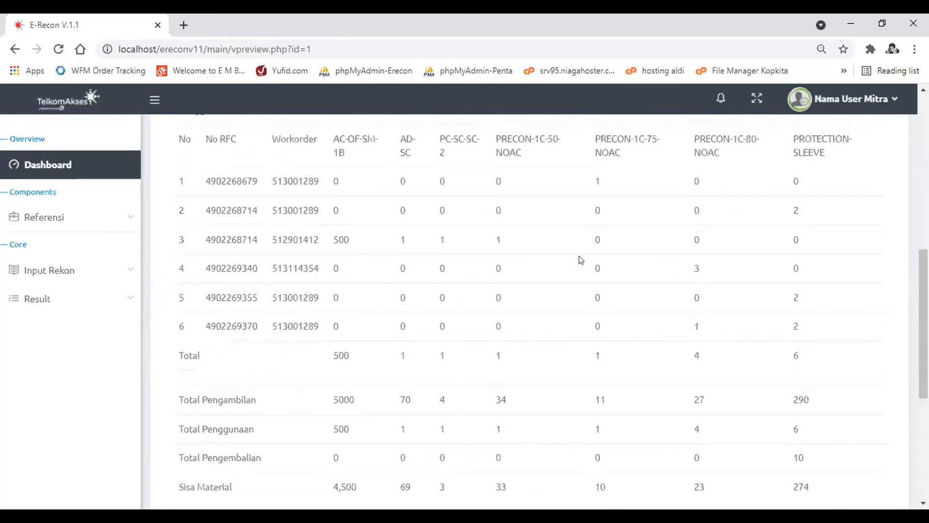
scroll(581, 260, up, 1)
scroll(581, 260, down, 6)
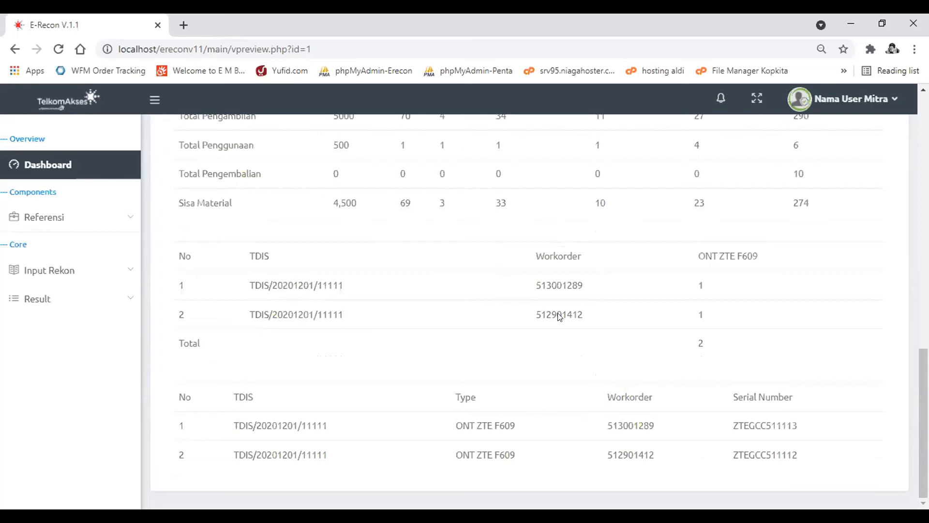
scroll(533, 321, up, 9)
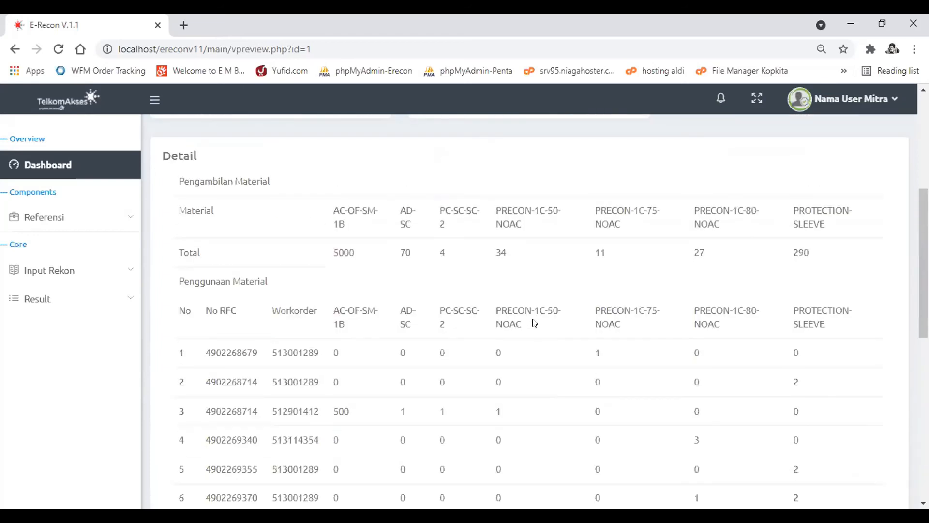
- Submit the reconciliation to the warehouse with the note "Mohon Dicheck" and dismiss the confirmation
scroll(534, 323, up, 6)
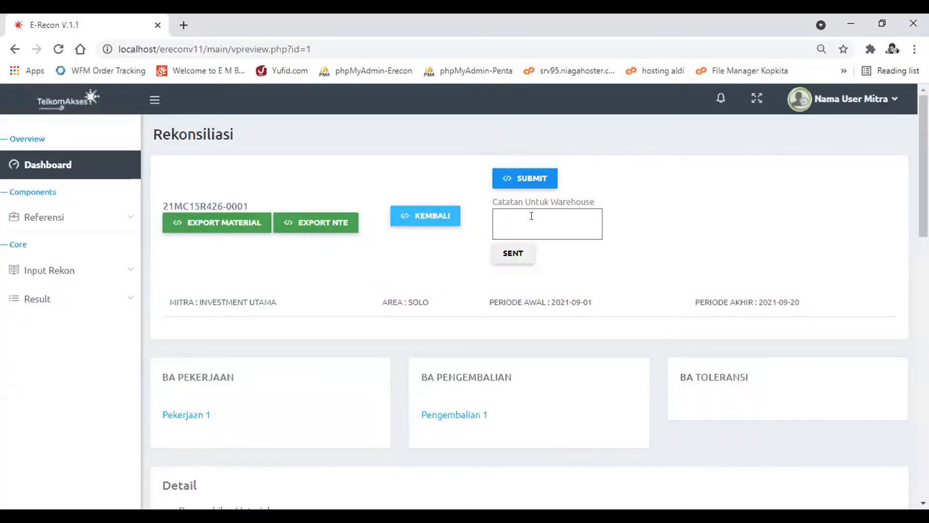
text(Mohon Dicheck)
click(515, 253)
key(Return)
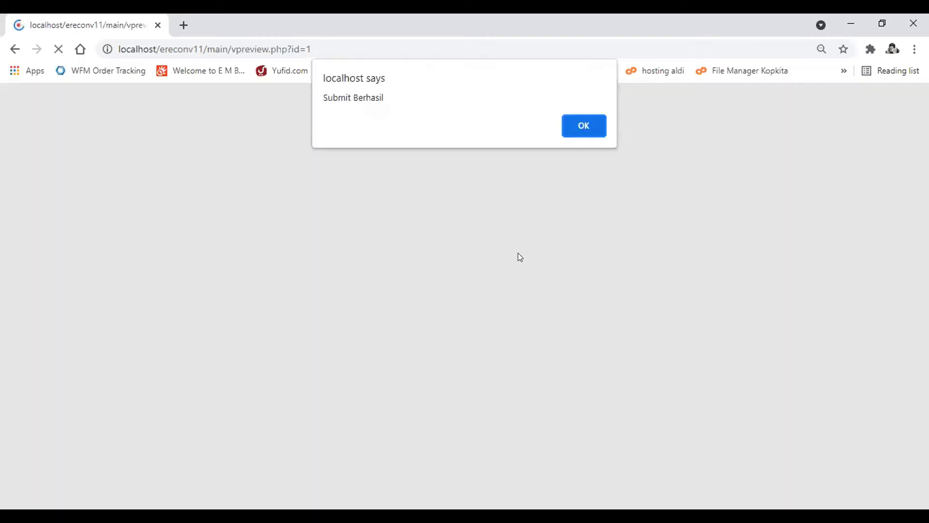
key(Return)
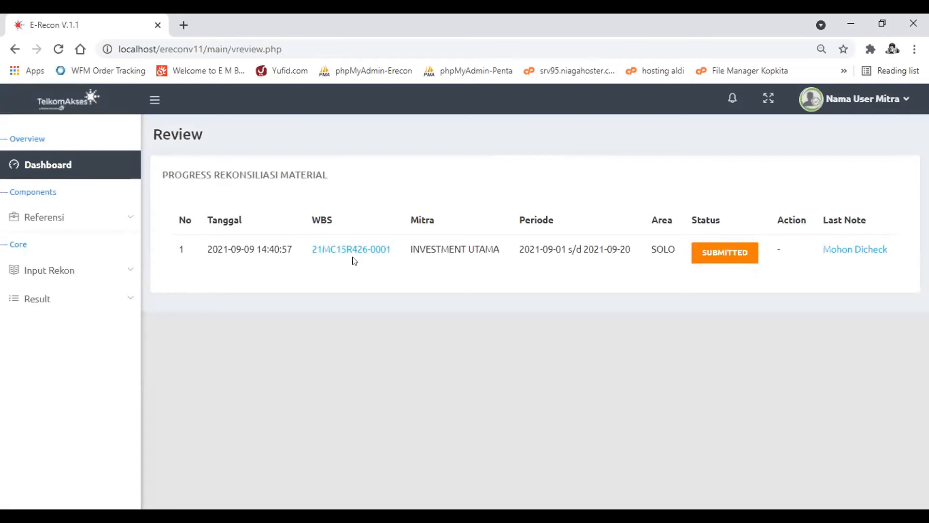
- Open the list of on-progress reconciliations and view the note history of WBS 21MC15R426-0001
click(99, 304)
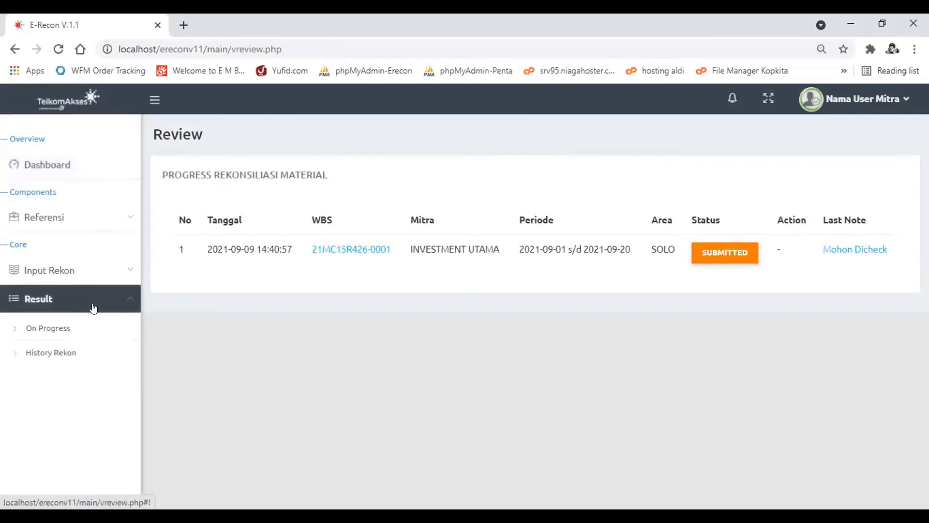
click(37, 331)
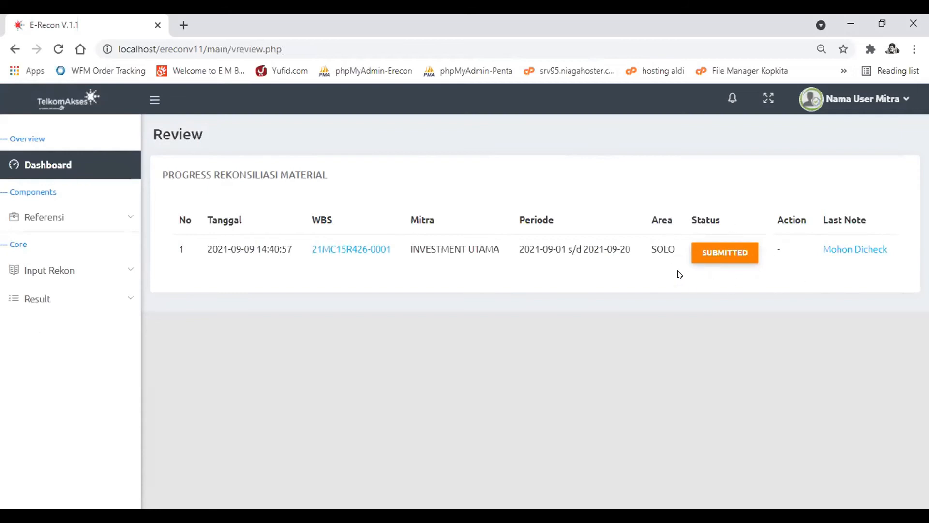
click(853, 248)
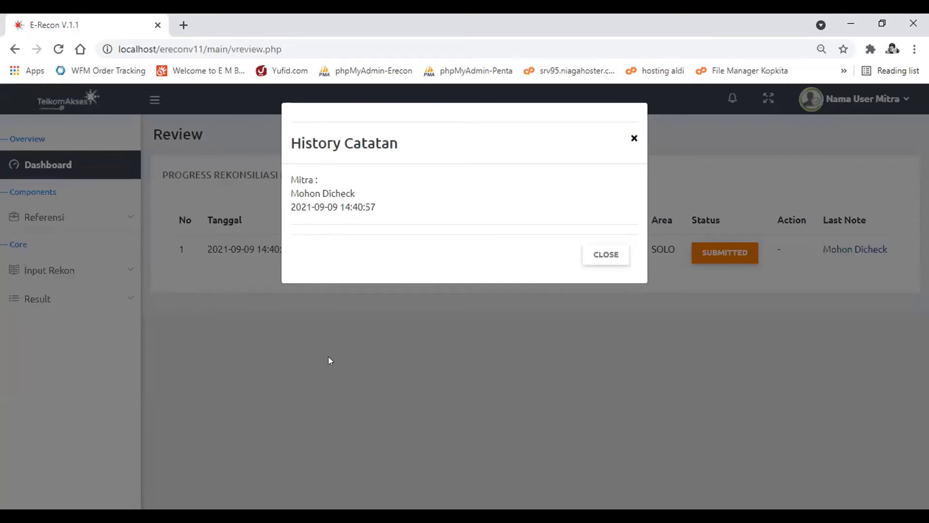
click(614, 257)
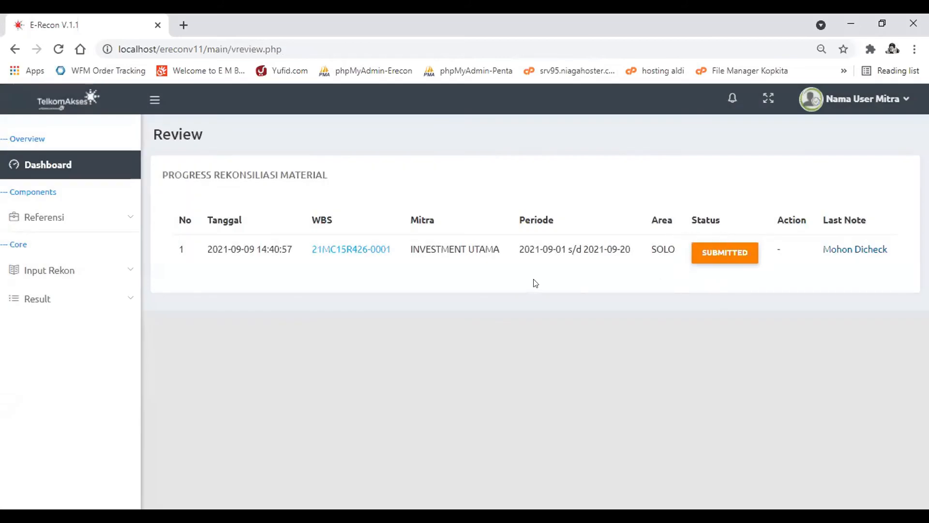
- Open the submitted reconciliation 21MC15R426-0001 and review its material and TDIS details
click(336, 250)
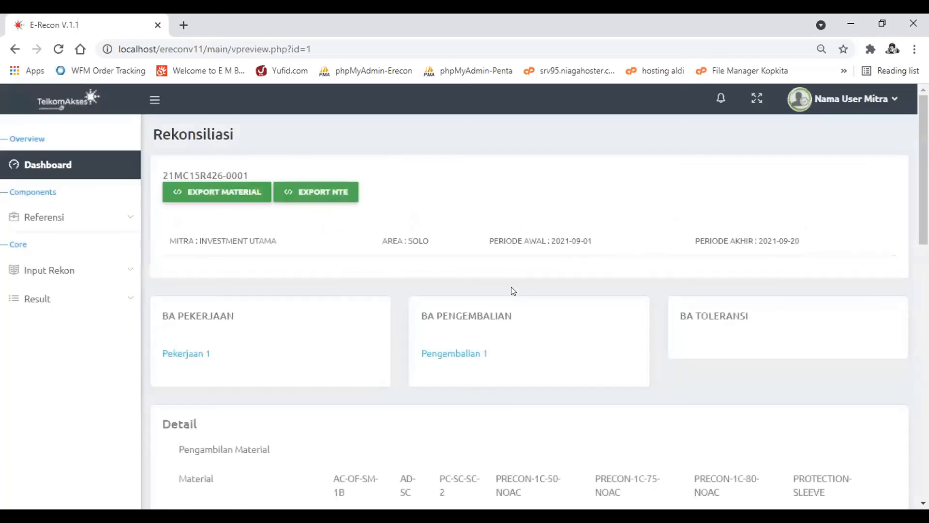
scroll(512, 289, down, 5)
scroll(514, 291, down, 8)
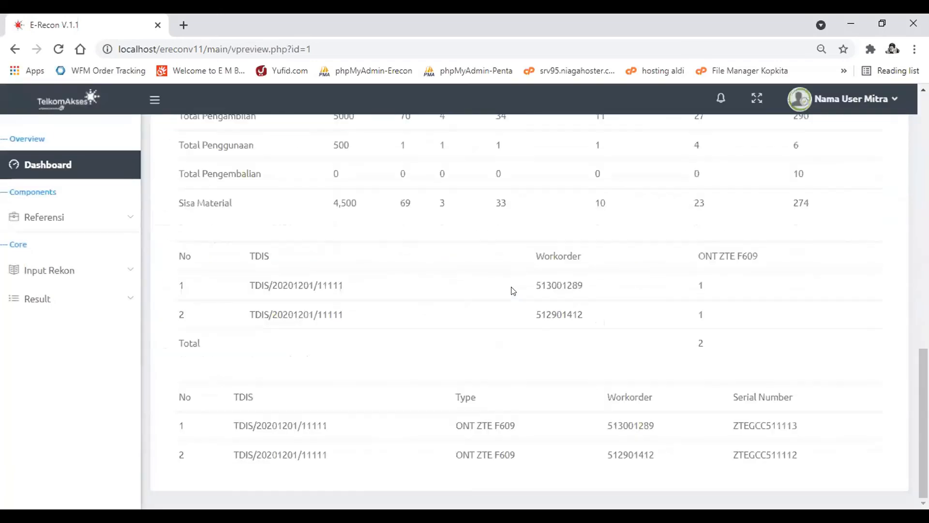
scroll(513, 290, up, 15)
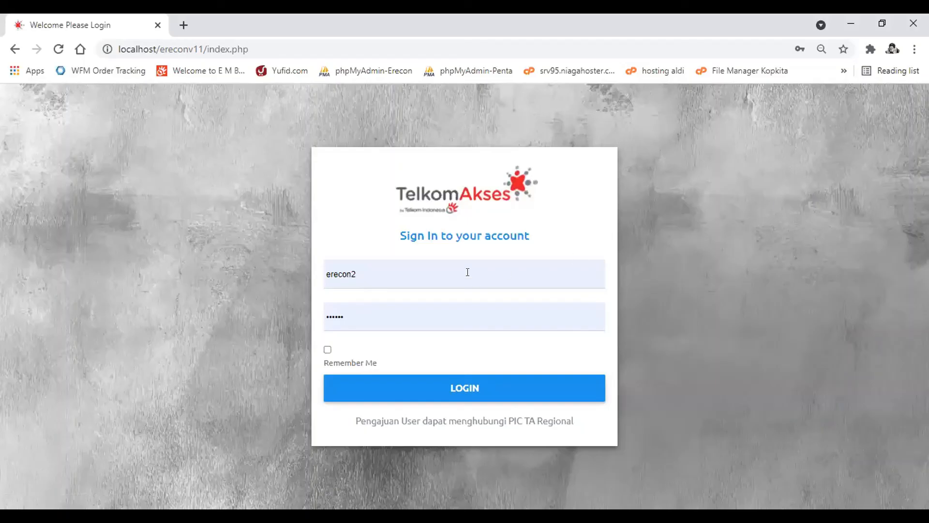
- Sign in with the erecon2 account and check its new notifications
key(Return)
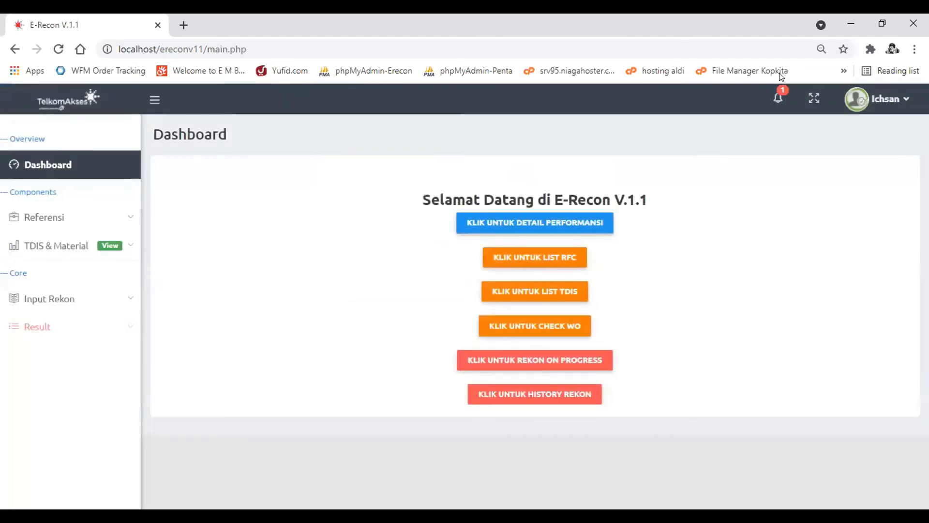
click(769, 105)
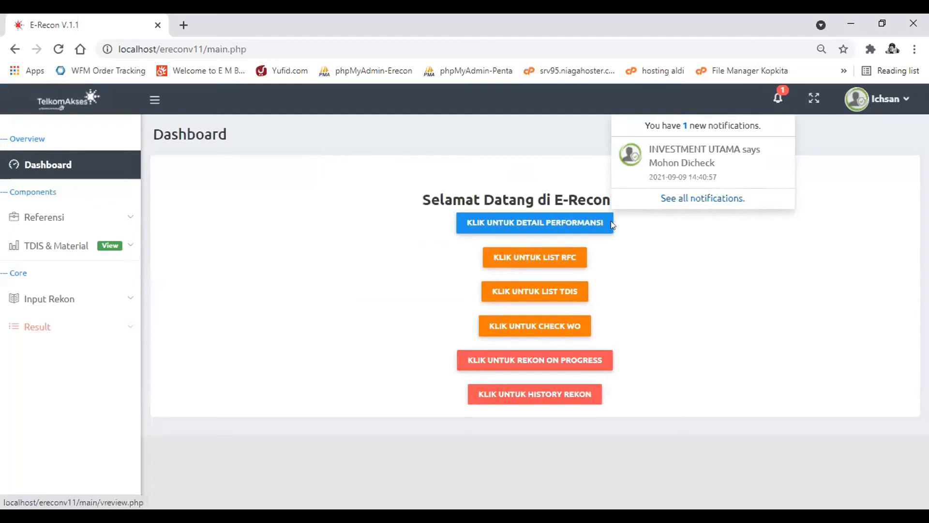
- In the on-progress reconciliations, check the period and note history of WBS 21MC15R426-0001 and open it for processing
click(102, 325)
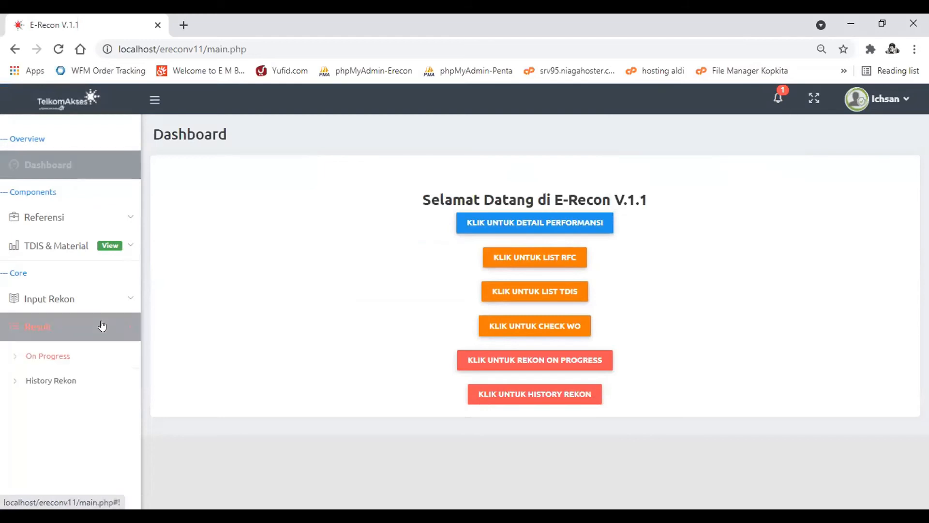
click(59, 357)
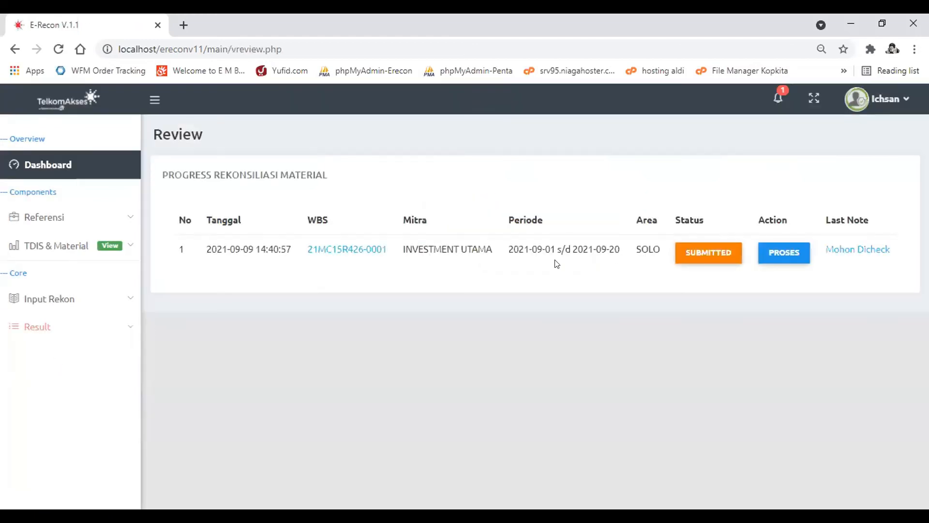
drag(507, 248, 626, 247)
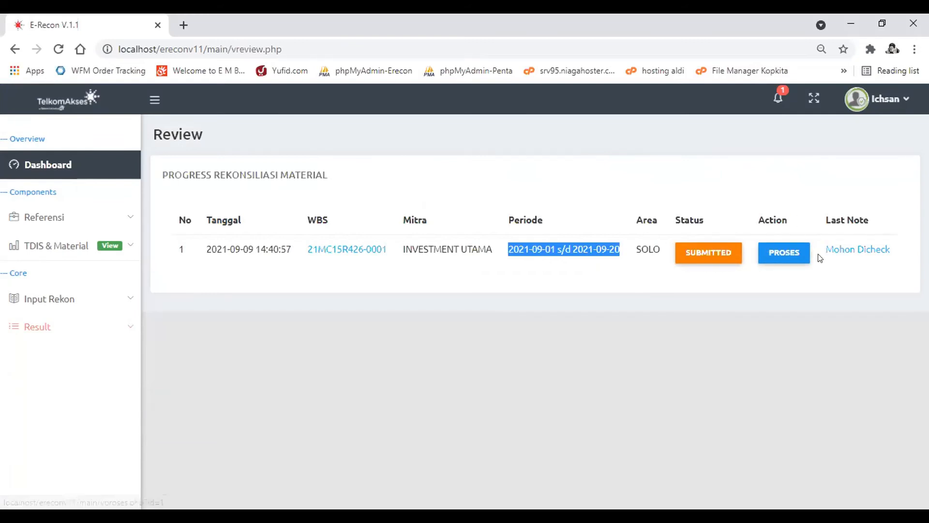
click(866, 250)
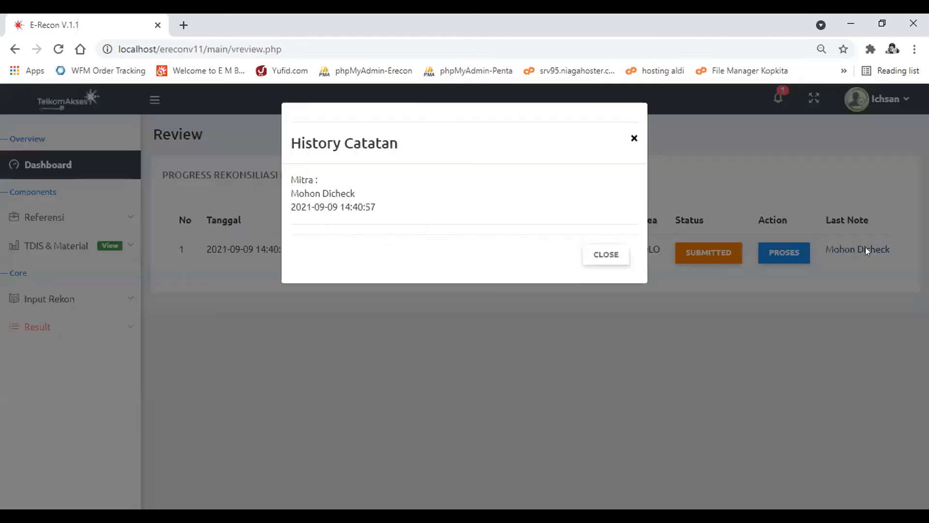
click(866, 249)
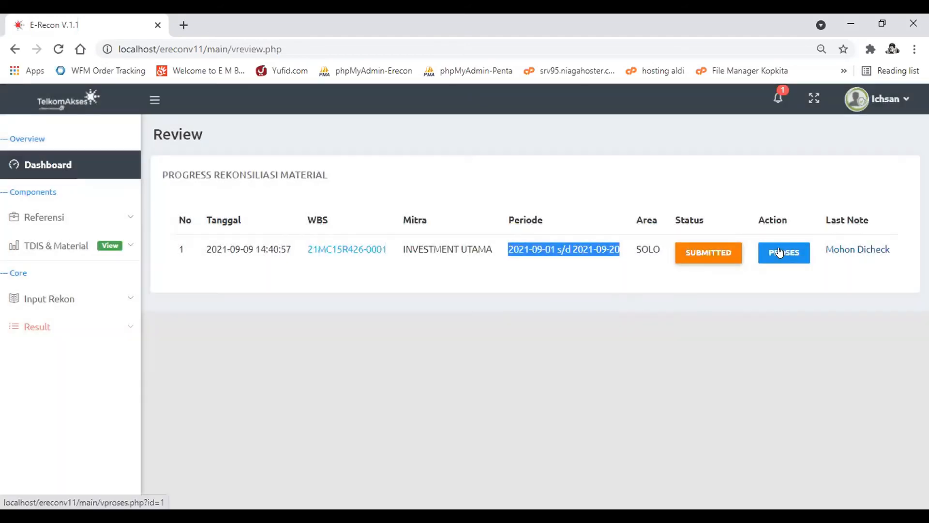
click(779, 251)
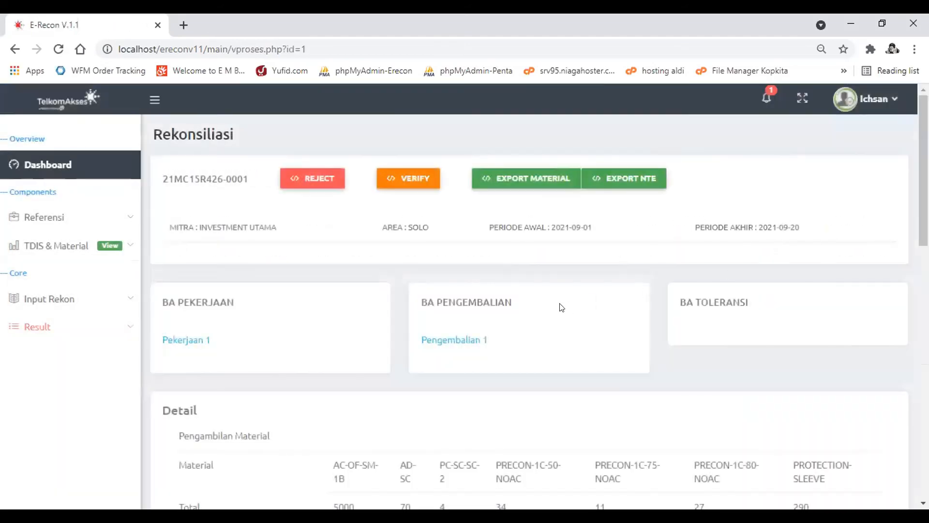
- Examine the material pickup, usage, return and remaining totals and the TDIS ONT serial numbers of reconciliation 21MC15R426-0001
scroll(562, 307, down, 4)
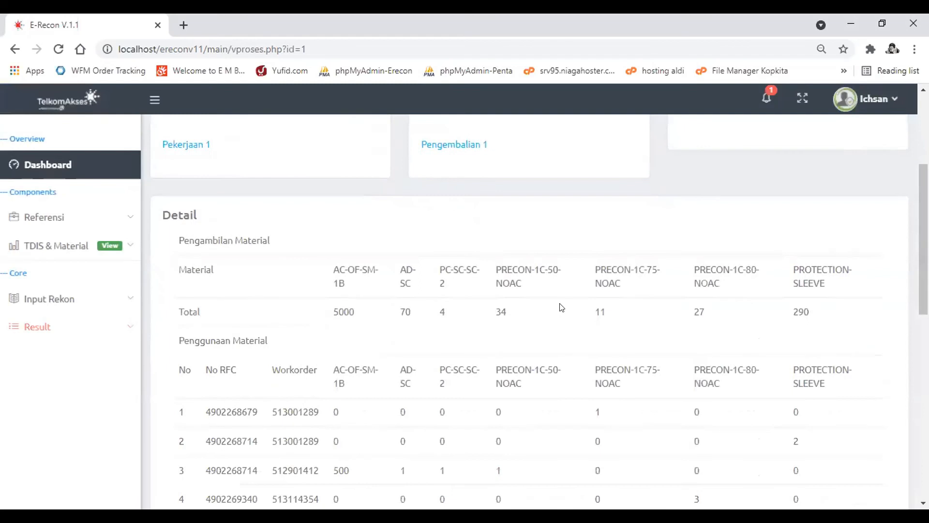
scroll(295, 218, up, 1)
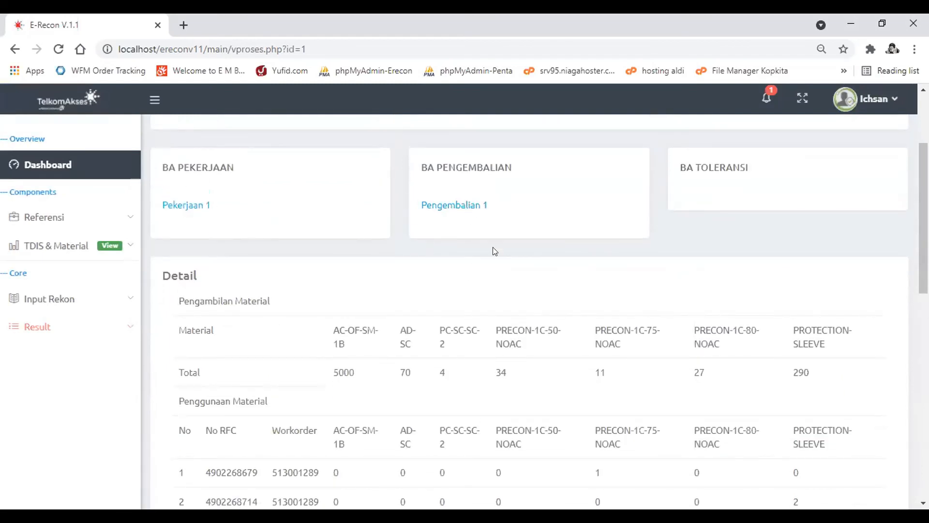
scroll(495, 250, down, 3)
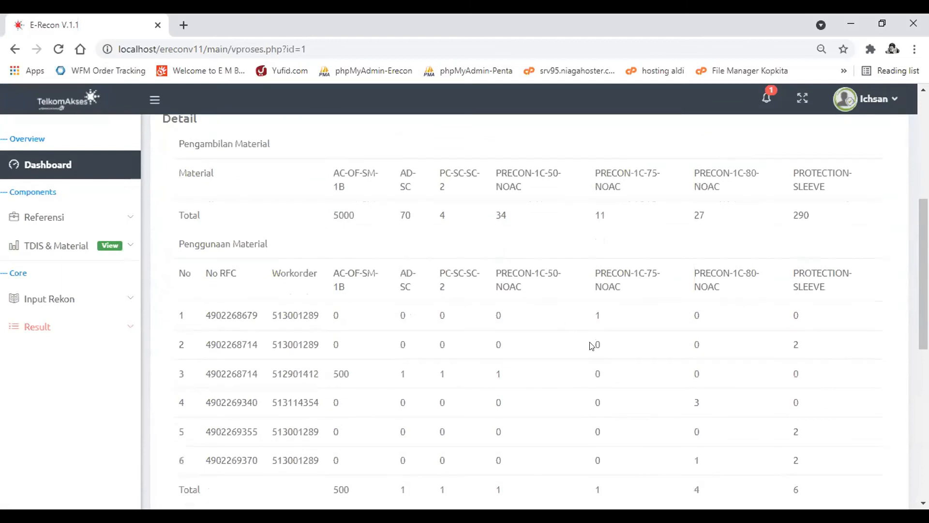
scroll(593, 347, down, 4)
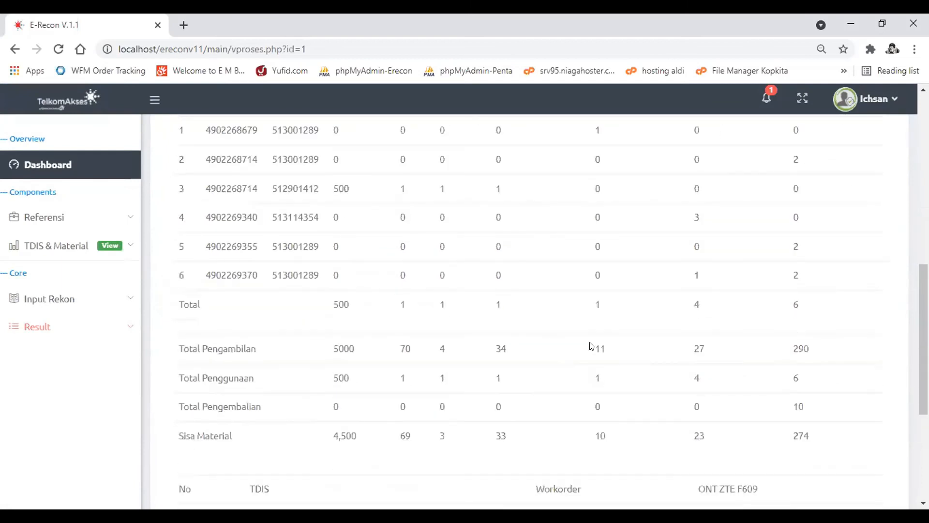
scroll(589, 344, down, 5)
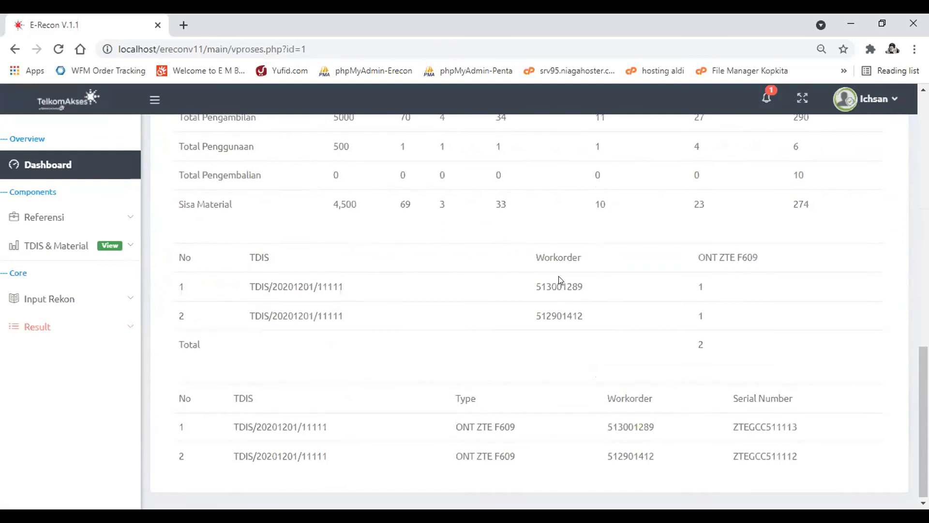
scroll(559, 280, up, 12)
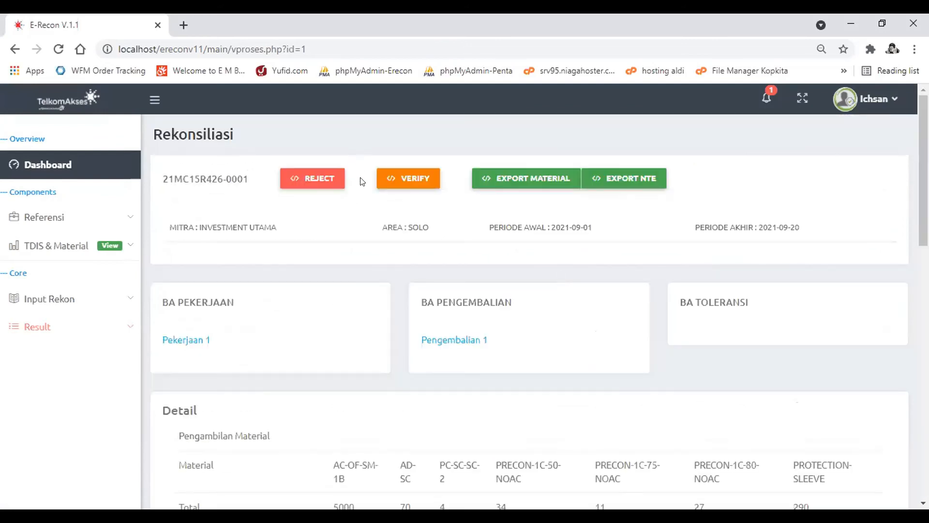
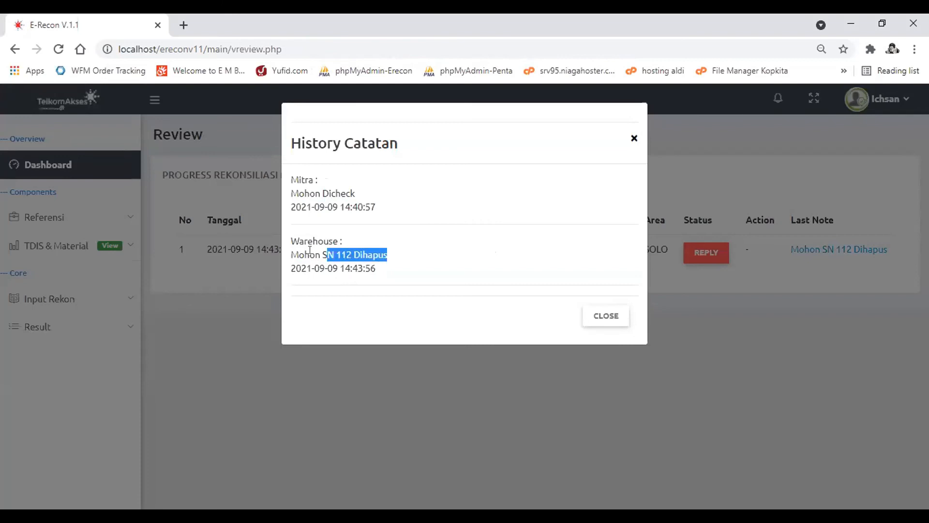
- Close the note history, sign out of the warehouse account, and sign in with the erecon4 partner account
click(343, 250)
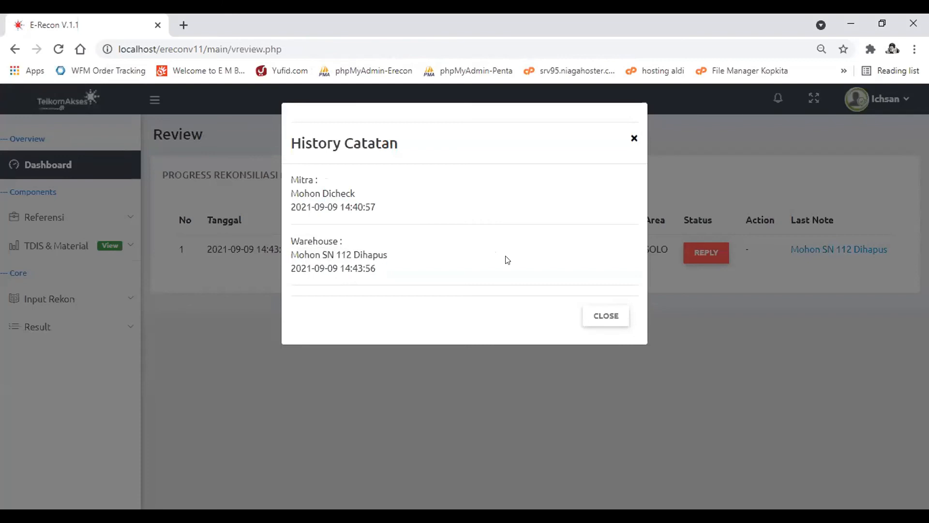
click(603, 321)
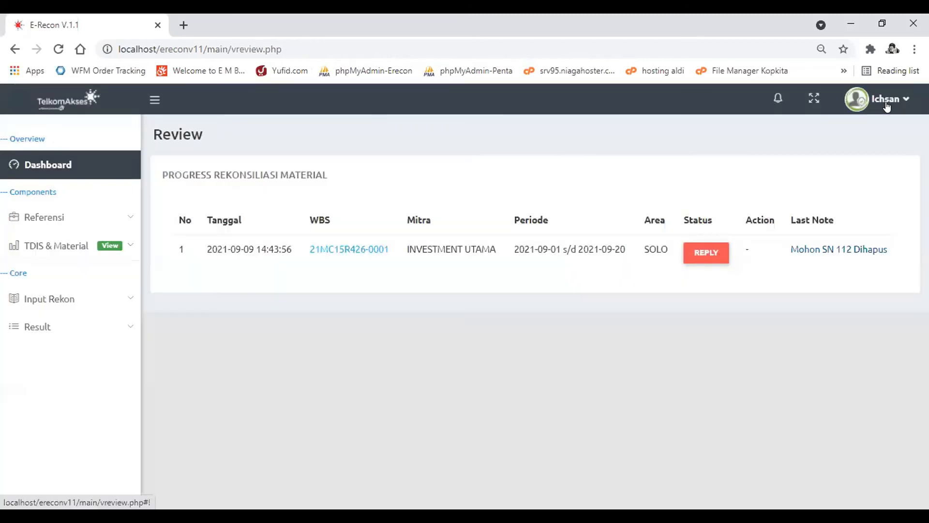
click(888, 103)
click(825, 196)
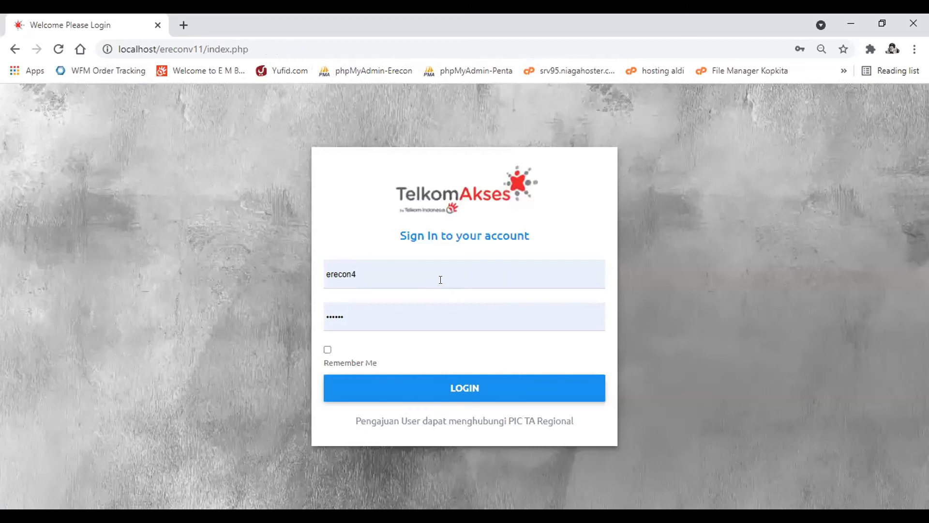
key(Return)
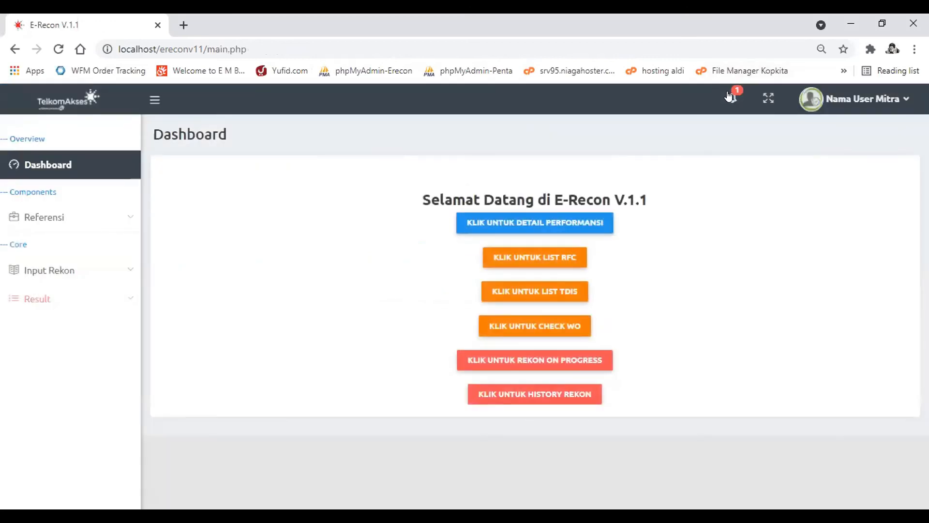
- Open all notifications and check the note history of WBS 21MC15R426-0001
click(730, 96)
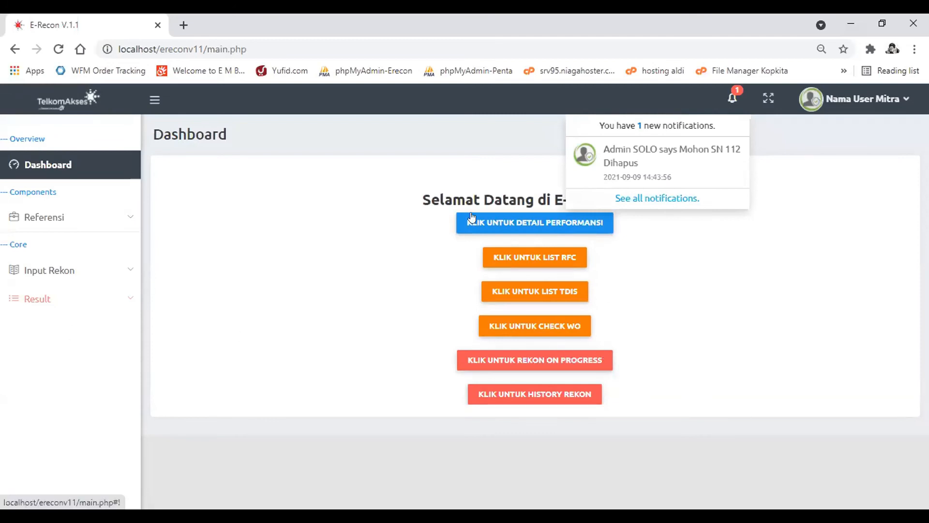
click(649, 199)
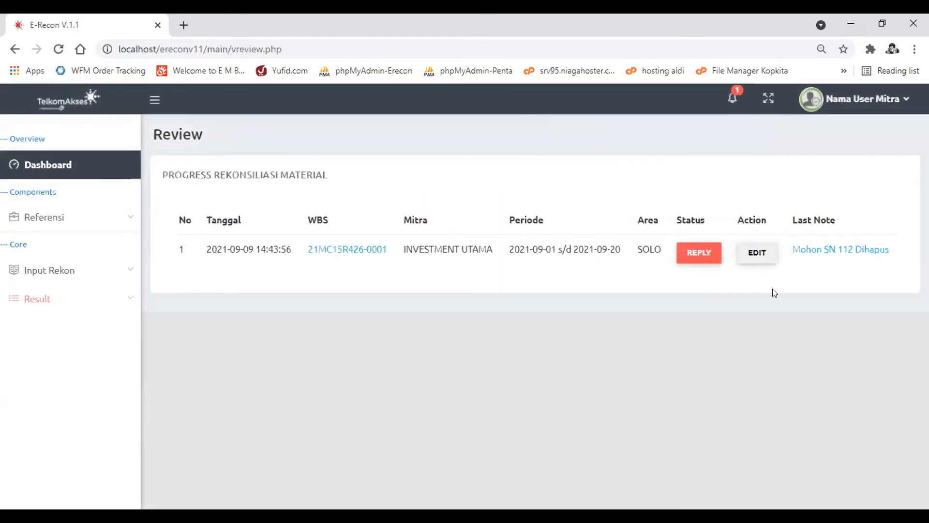
click(812, 247)
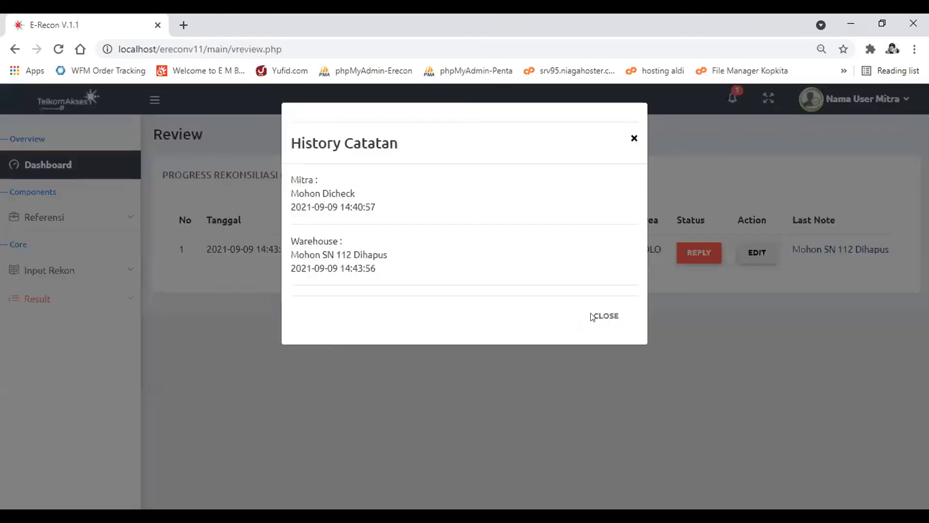
click(594, 317)
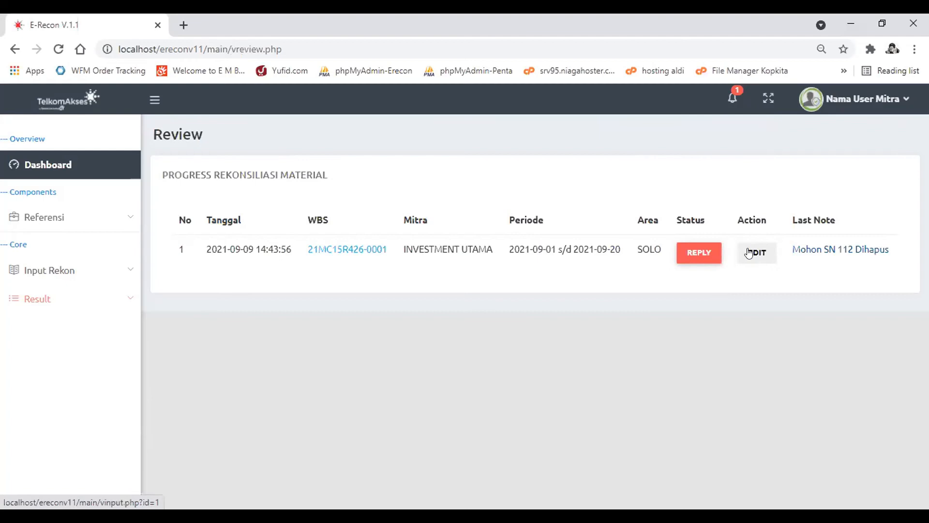
- Open reconciliation 21MC15R426-0001 for editing and delete the TDIS usage entry with serial number ZTEGCC511112
click(749, 252)
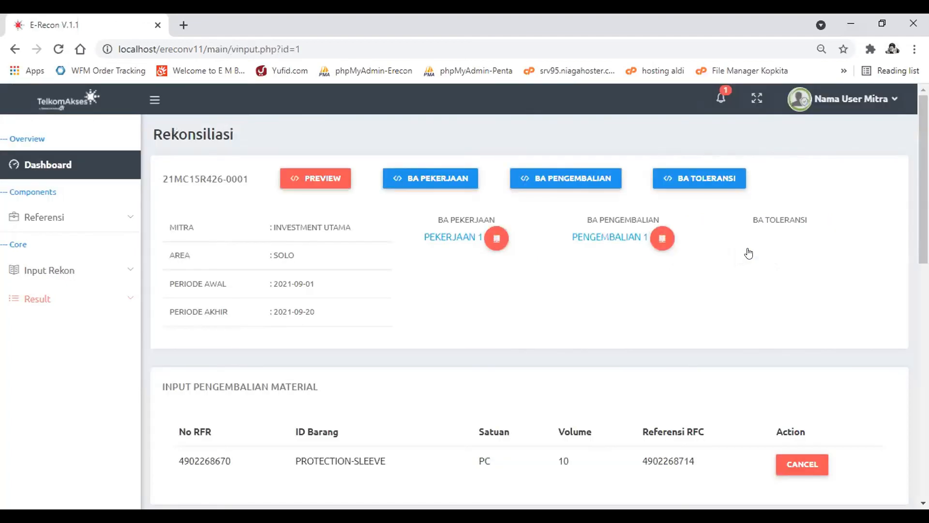
scroll(749, 253, down, 4)
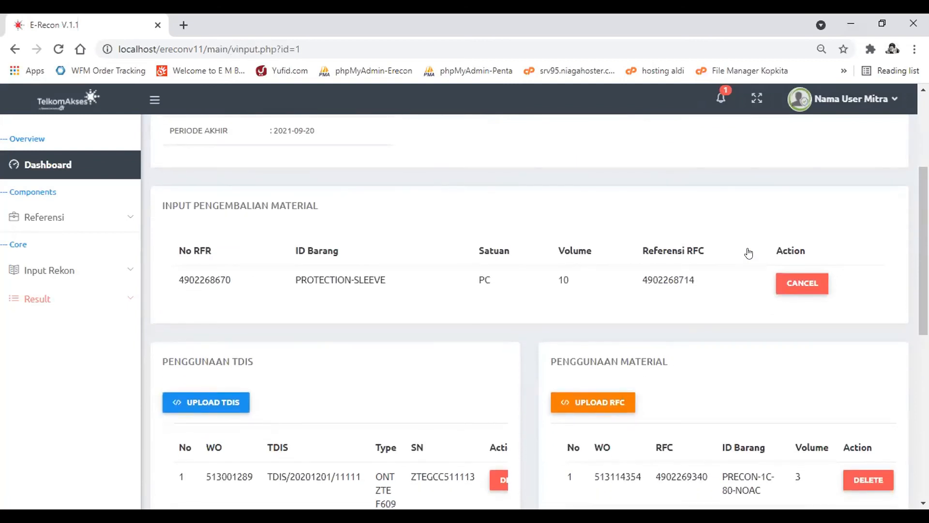
scroll(749, 253, up, 4)
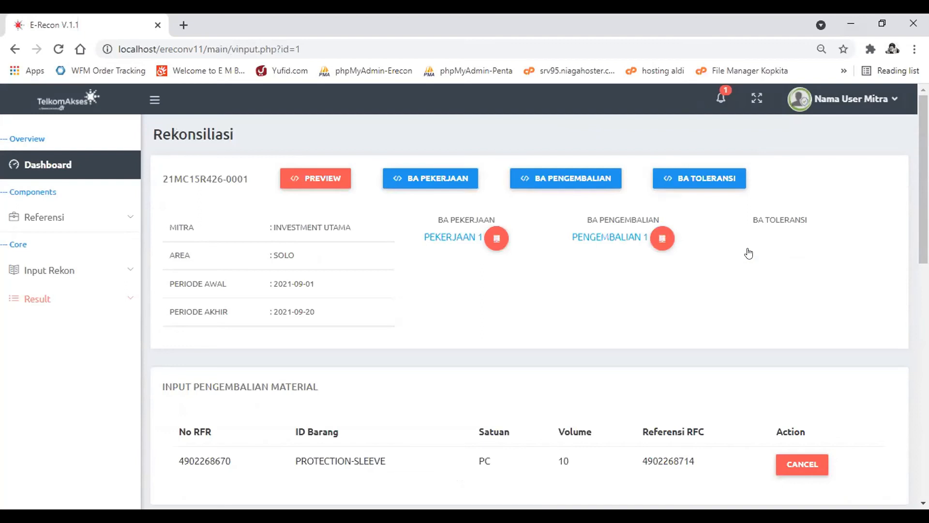
scroll(749, 253, down, 4)
scroll(749, 252, down, 1)
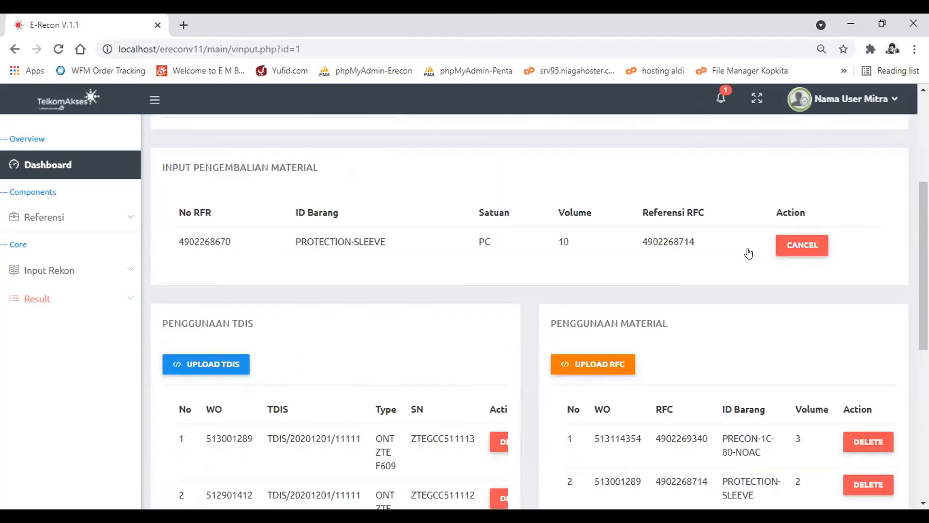
scroll(749, 252, down, 5)
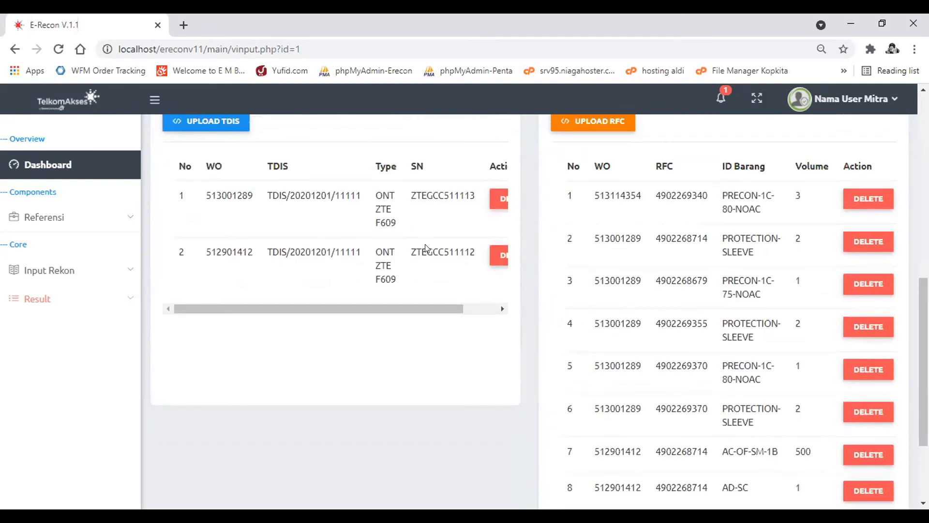
scroll(473, 250, right, 2)
scroll(479, 252, left, 2)
scroll(489, 255, right, 2)
click(461, 260)
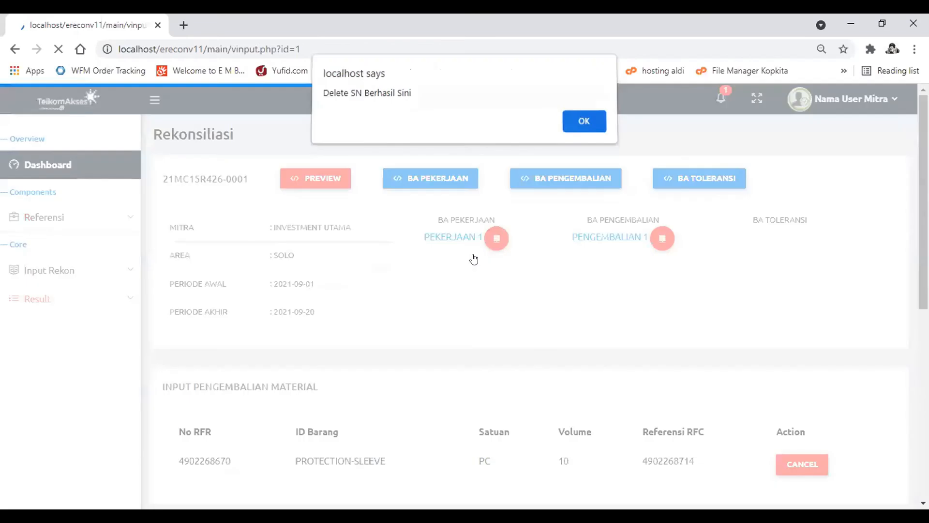
key(Return)
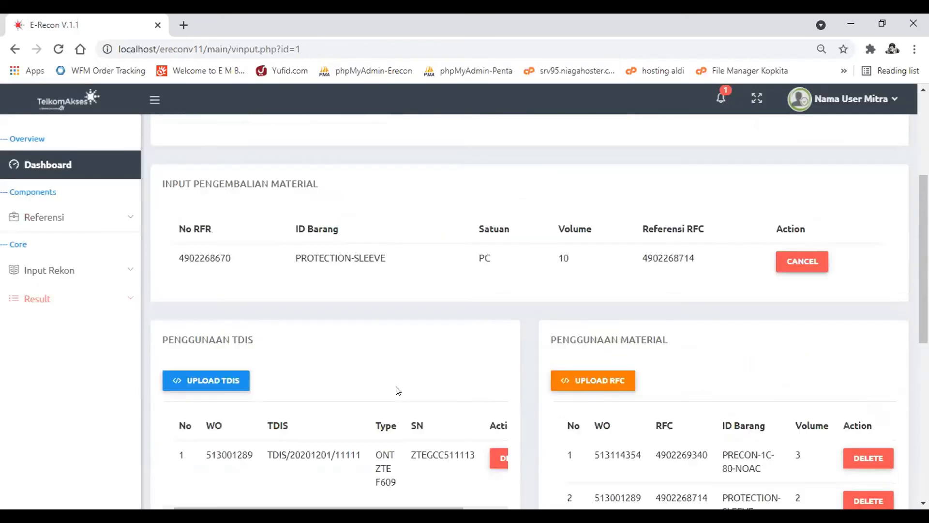
- Preview the reconciliation and resubmit it to the warehouse with the note "SN 112 Sudah dihapus"
scroll(398, 390, up, 4)
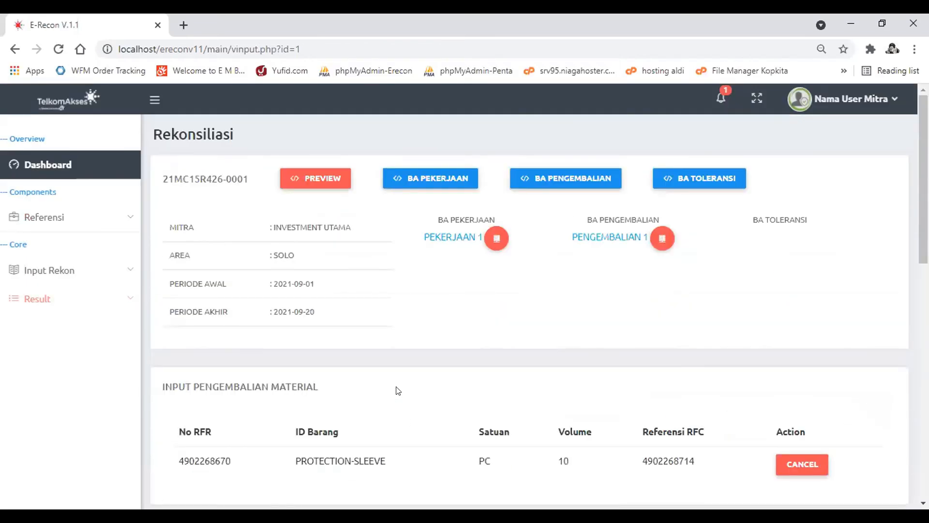
click(301, 182)
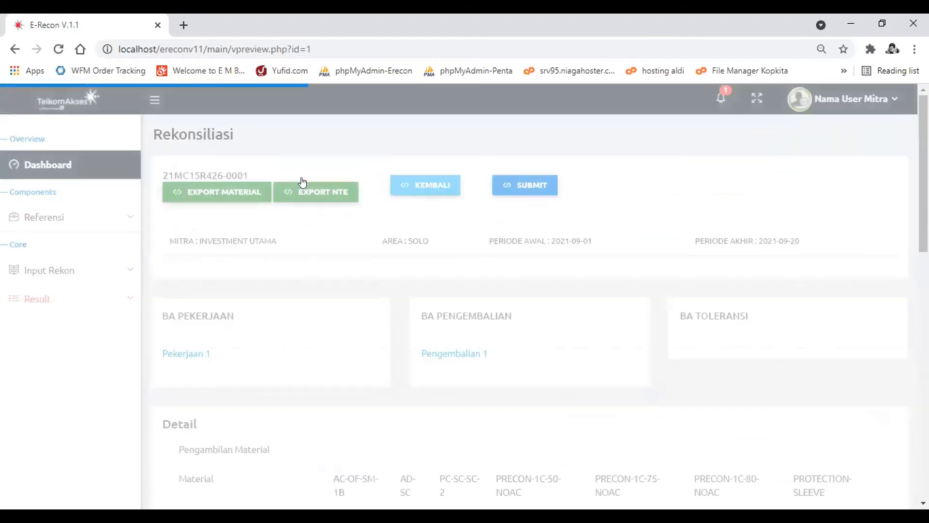
click(520, 182)
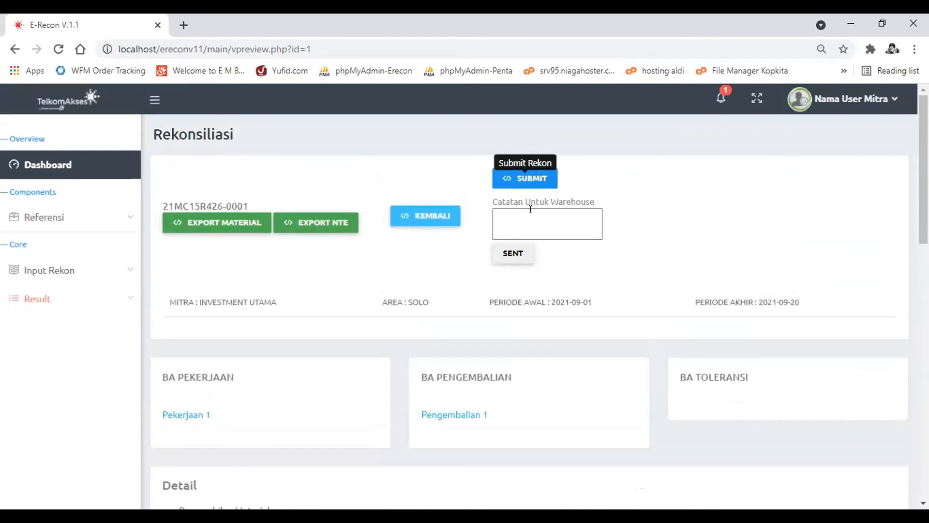
click(531, 216)
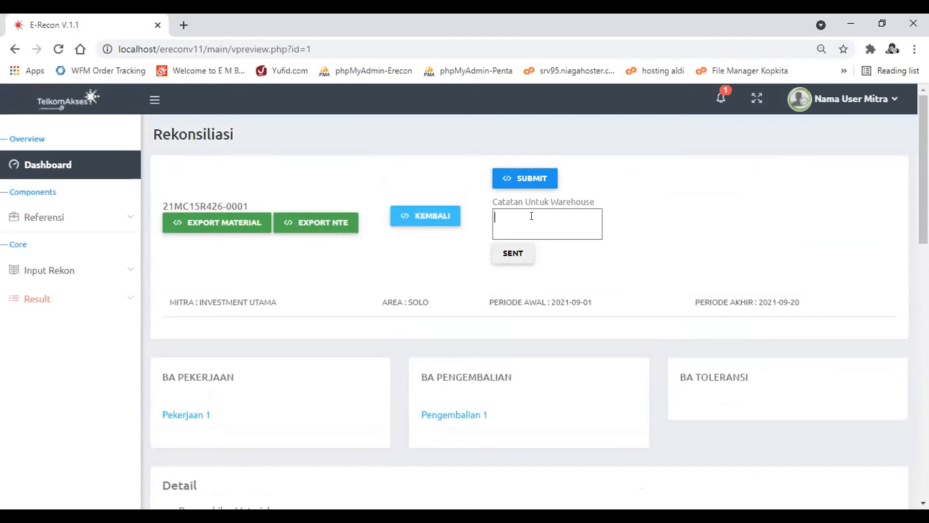
text(SN 112 Sudah dihpa)
key(BackSpace)
key(BackSpace)
text(apus)
click(514, 257)
key(Return)
key(Return)
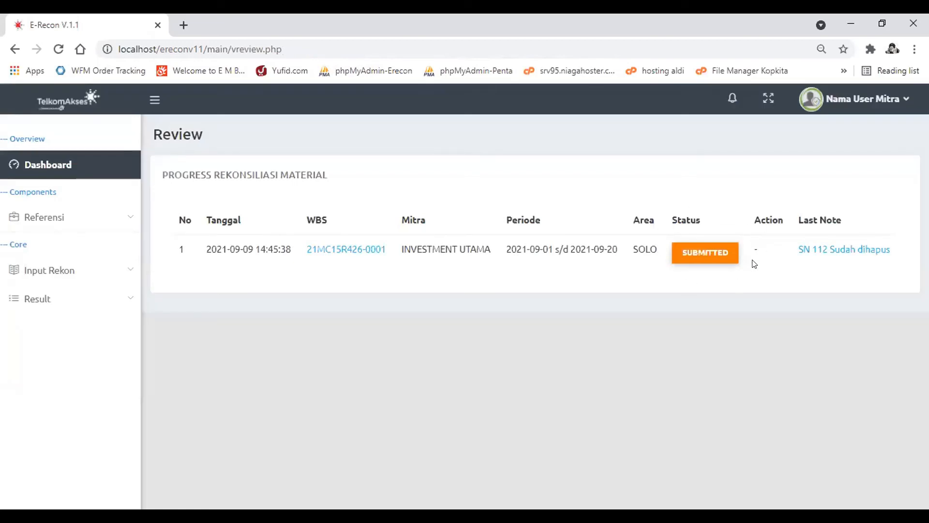
- Read through the partner and warehouse notes in the history of the resubmitted reconciliation
click(834, 248)
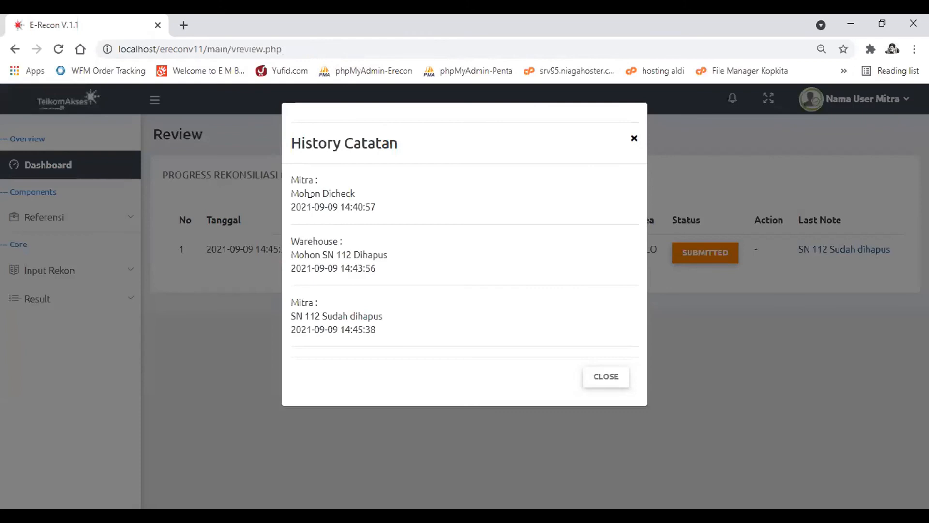
drag(358, 195, 291, 201)
click(314, 194)
drag(399, 259, 286, 253)
drag(405, 315, 267, 322)
click(343, 326)
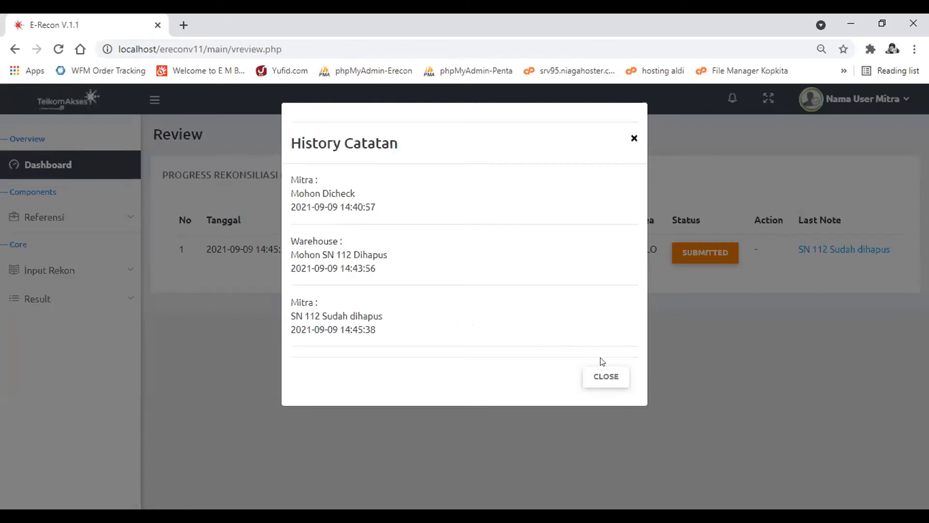
click(606, 376)
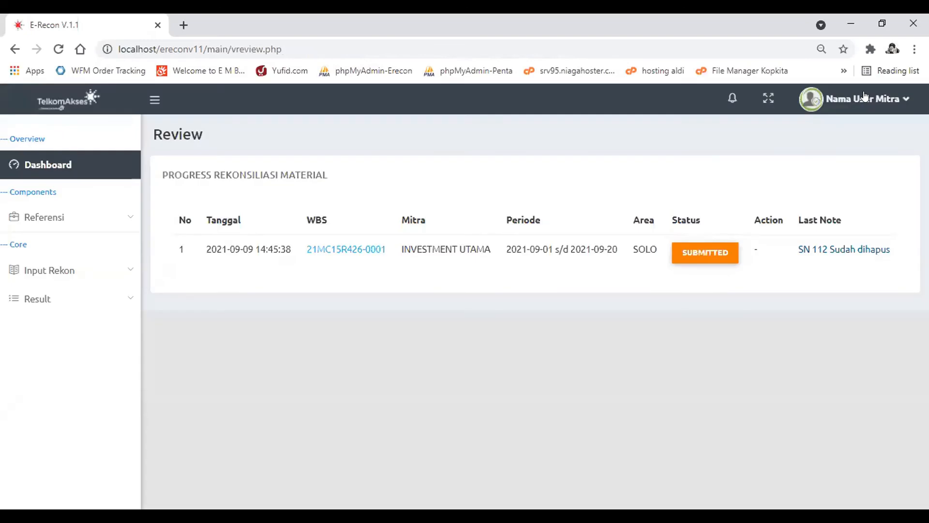
- Sign out of the partner account and sign in with the erecon2 account
click(865, 98)
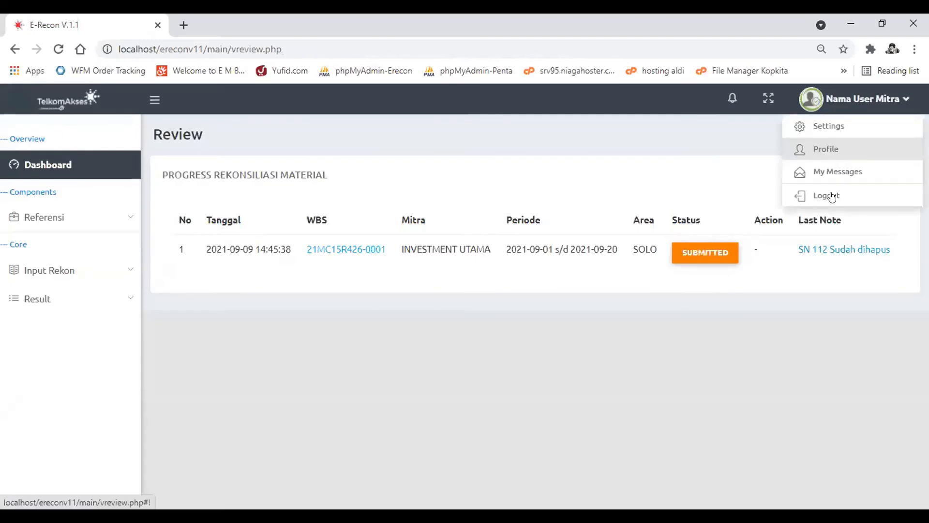
click(831, 196)
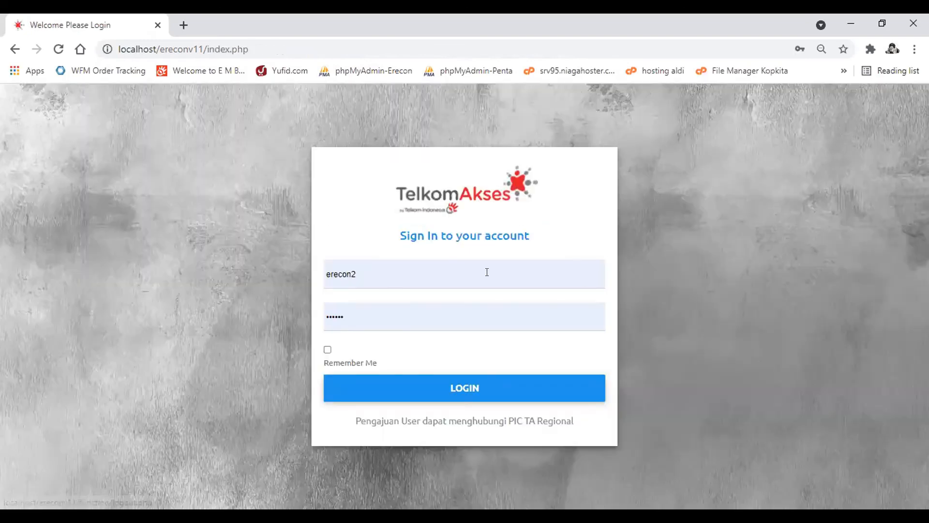
click(487, 272)
key(BackSpace)
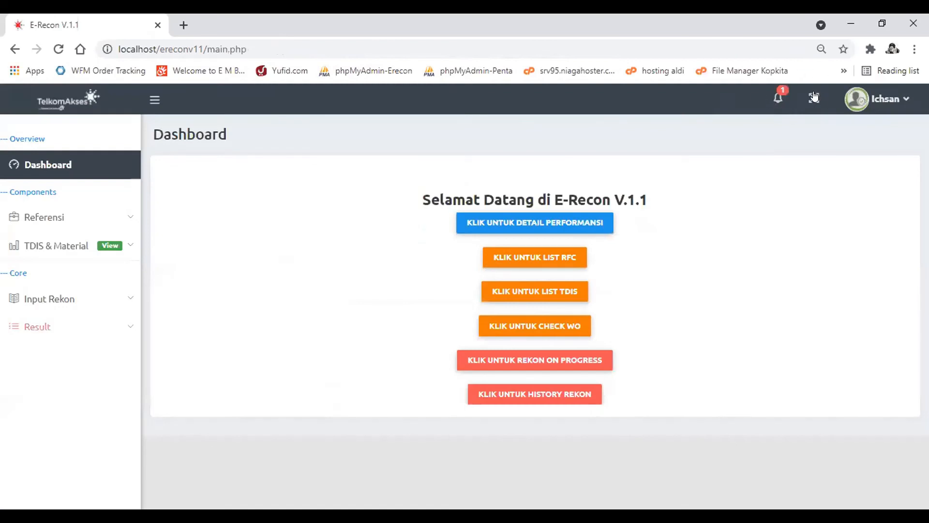
- Open all notifications of the warehouse account and check the note history of the resubmitted reconciliation
click(778, 101)
click(715, 198)
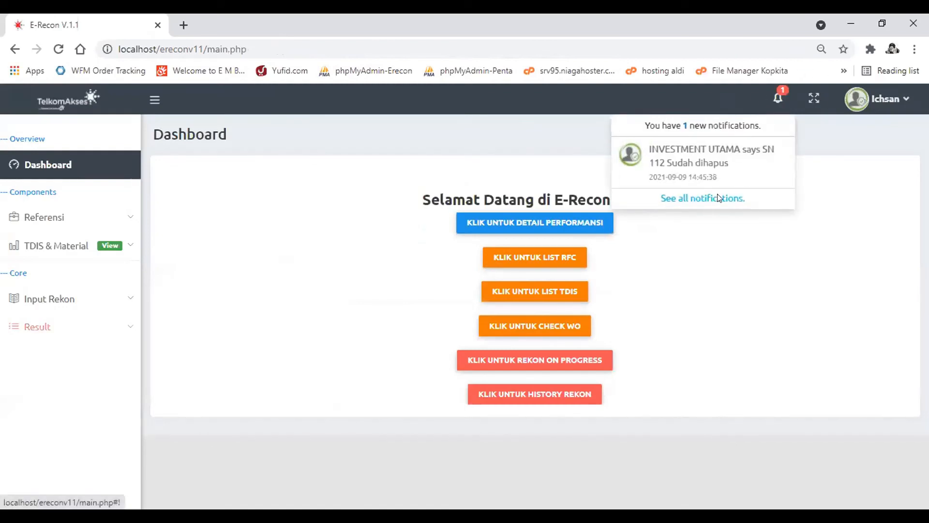
click(819, 259)
click(611, 374)
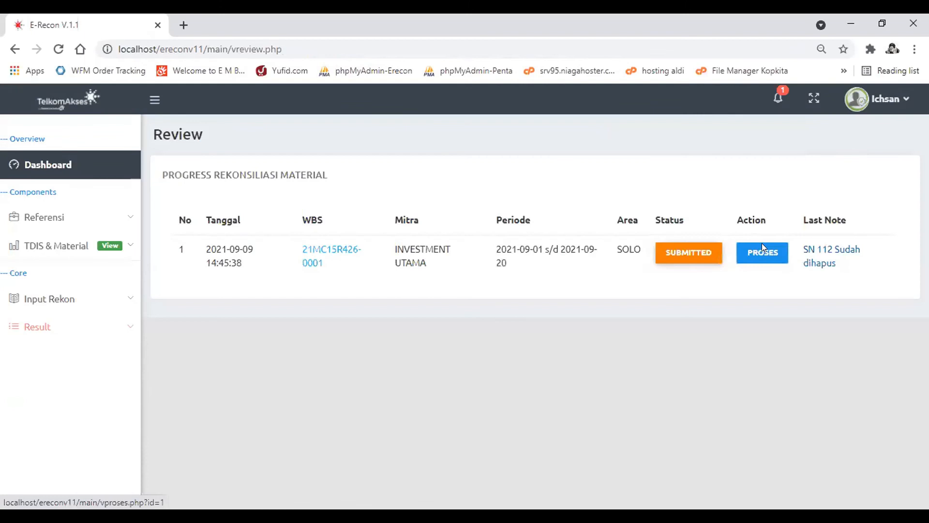
- Open submitted reconciliation 21MC15R426-0001 for processing and examine its material withdrawal, usage, return and ONT serial number details
click(762, 252)
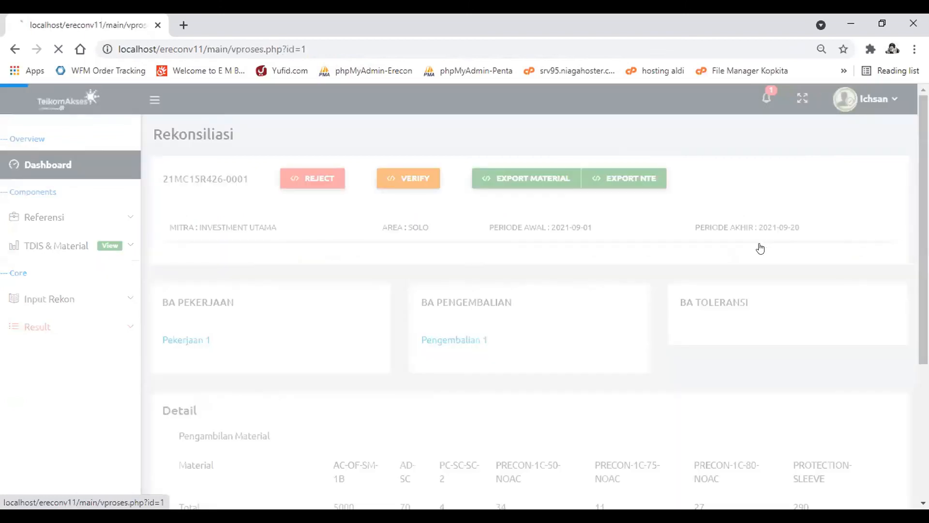
scroll(602, 357, down, 2)
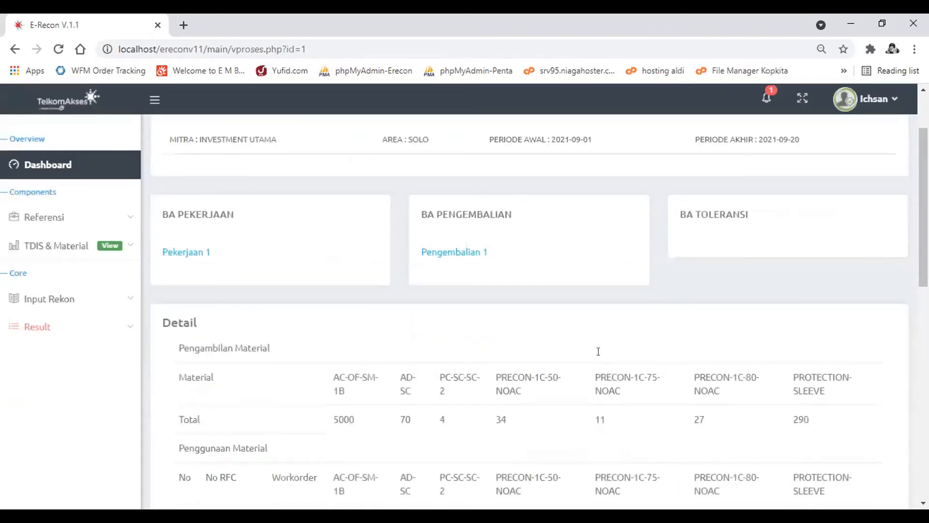
scroll(600, 354, down, 7)
scroll(600, 356, up, 7)
scroll(602, 358, up, 1)
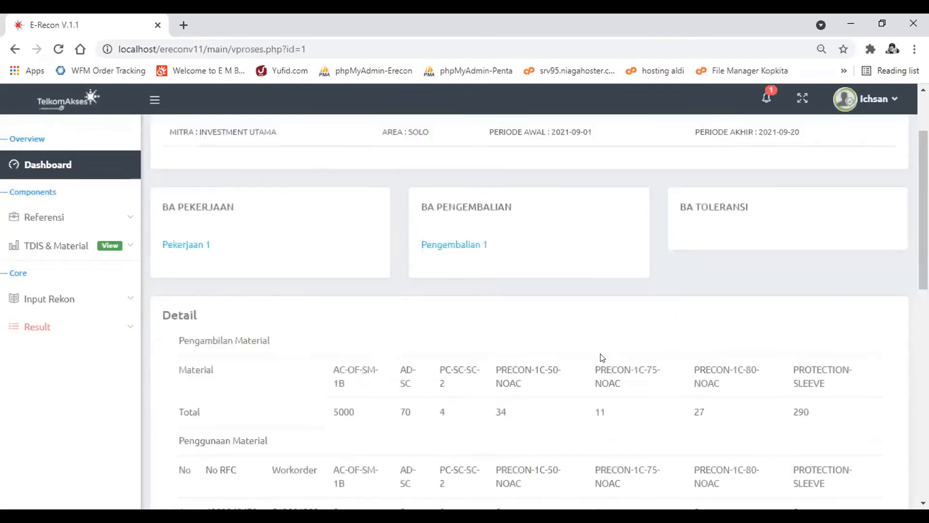
scroll(602, 358, down, 3)
scroll(599, 357, down, 5)
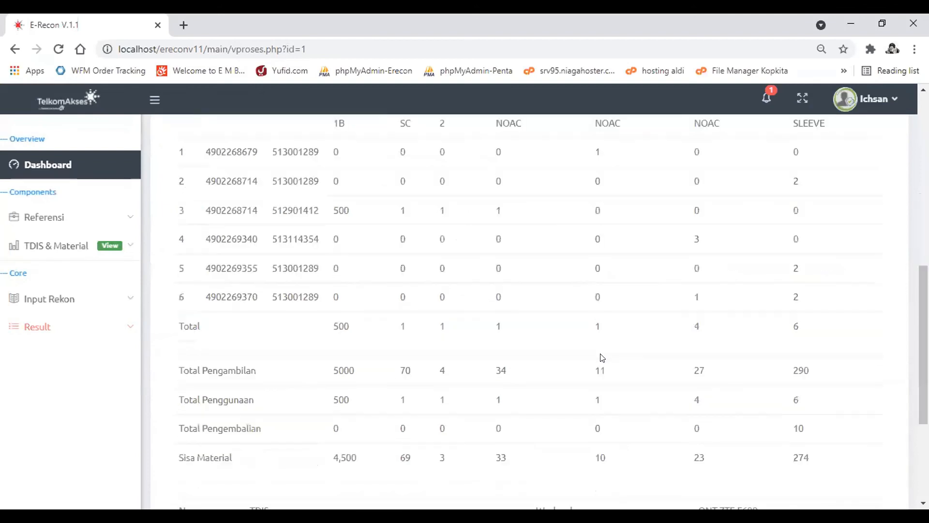
scroll(649, 262, up, 3)
scroll(650, 262, down, 4)
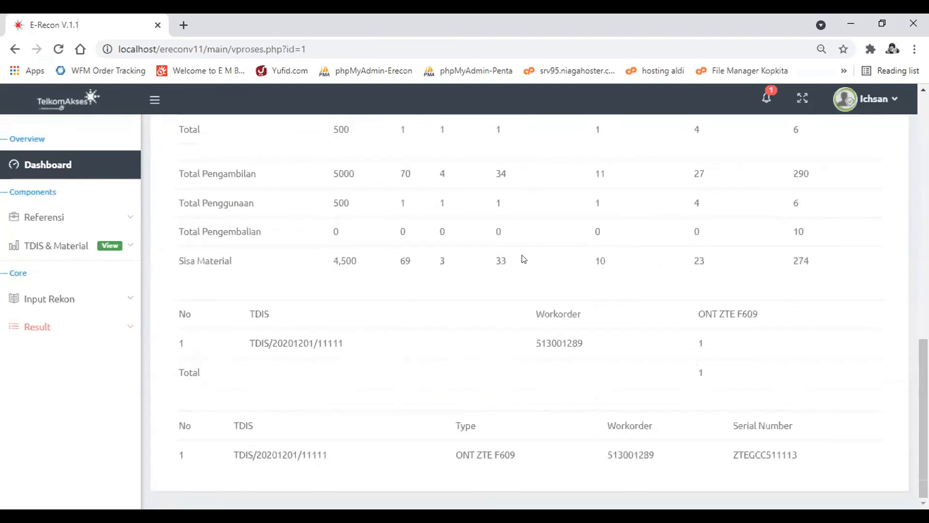
scroll(574, 251, up, 6)
scroll(556, 209, up, 5)
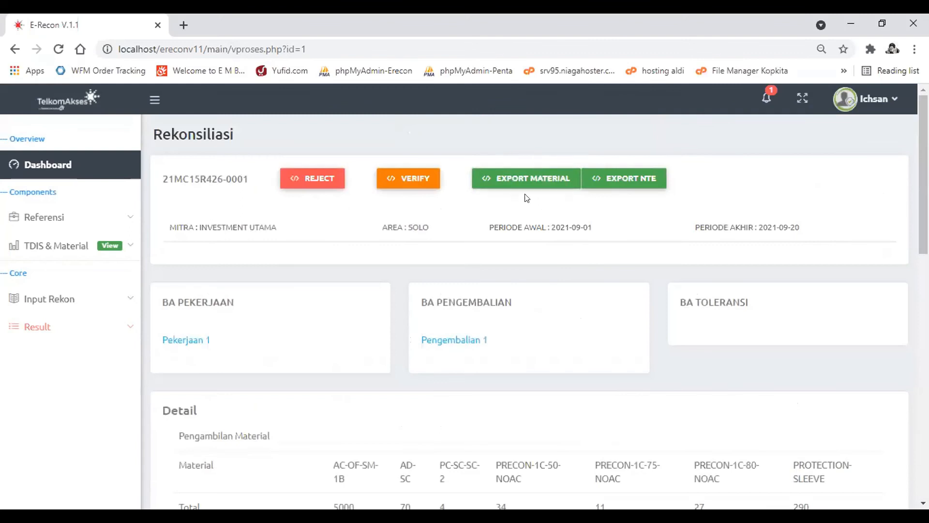
- Recheck the material usage rows per RFC and workorder against what the material and NTE exports cover
scroll(531, 177, down, 5)
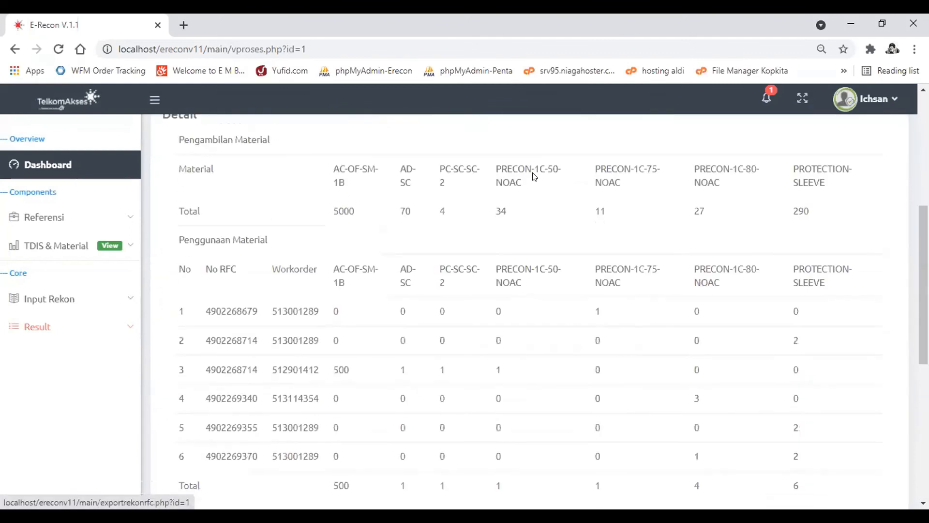
scroll(624, 209, down, 3)
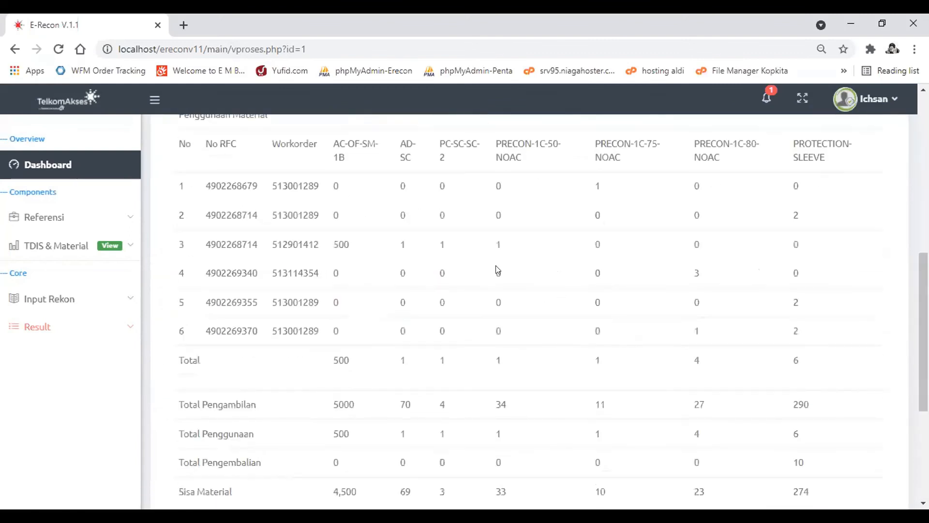
scroll(533, 252, up, 6)
scroll(586, 225, up, 2)
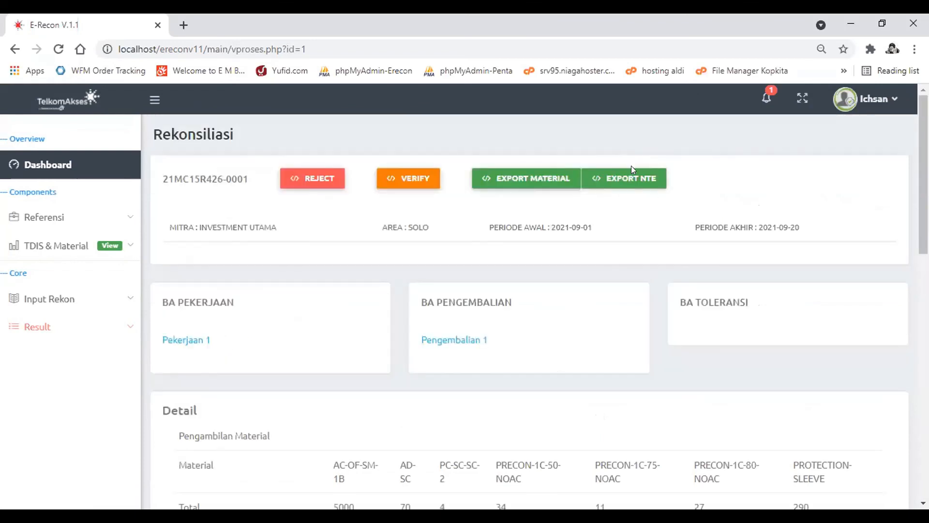
scroll(636, 175, down, 10)
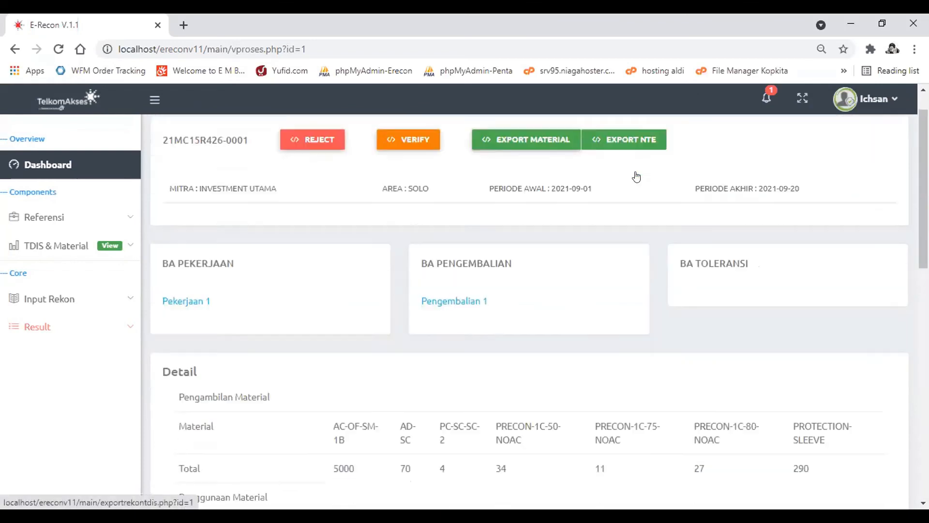
scroll(509, 337, up, 8)
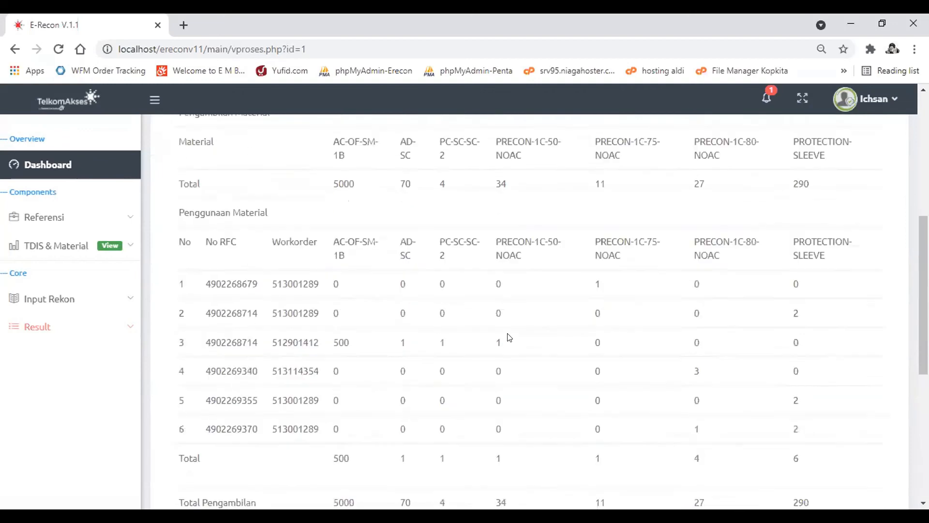
scroll(509, 337, up, 5)
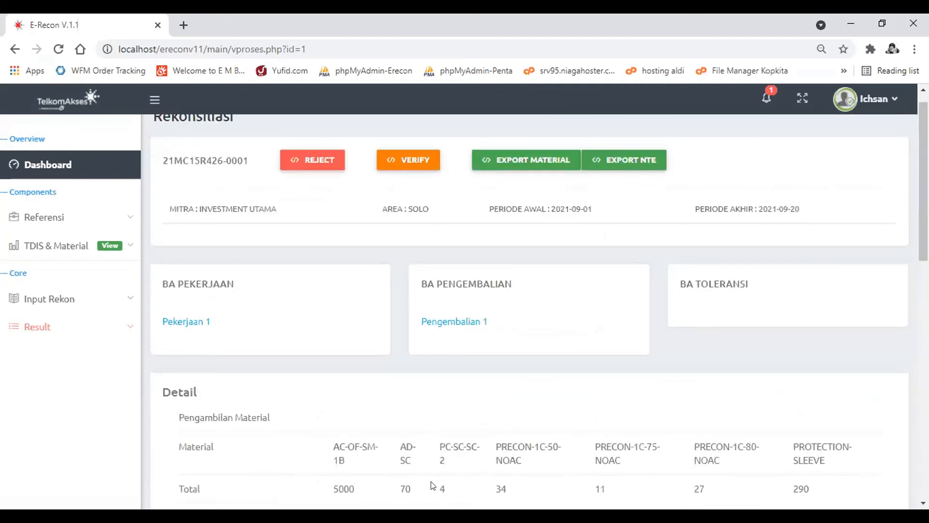
- Verify reconciliation 21MC15R426-0001 and acknowledge the confirmation
click(401, 155)
key(Return)
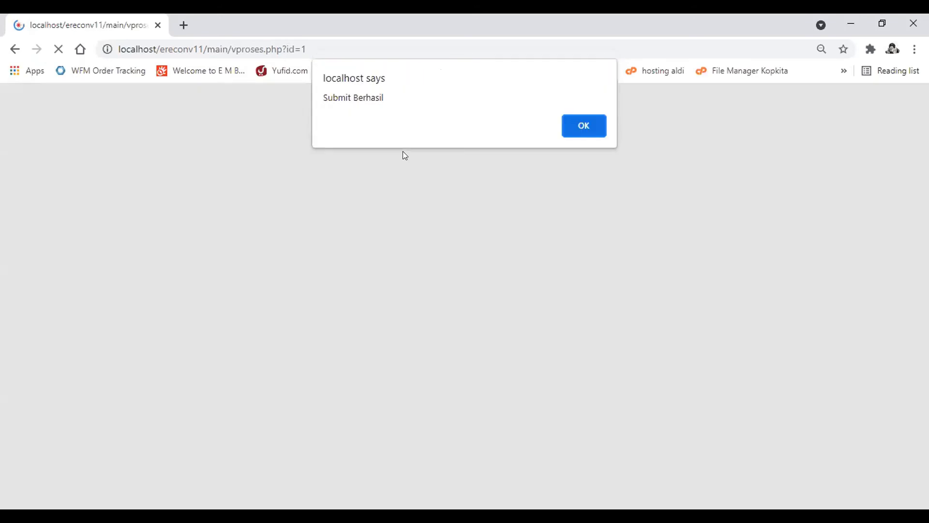
key(Return)
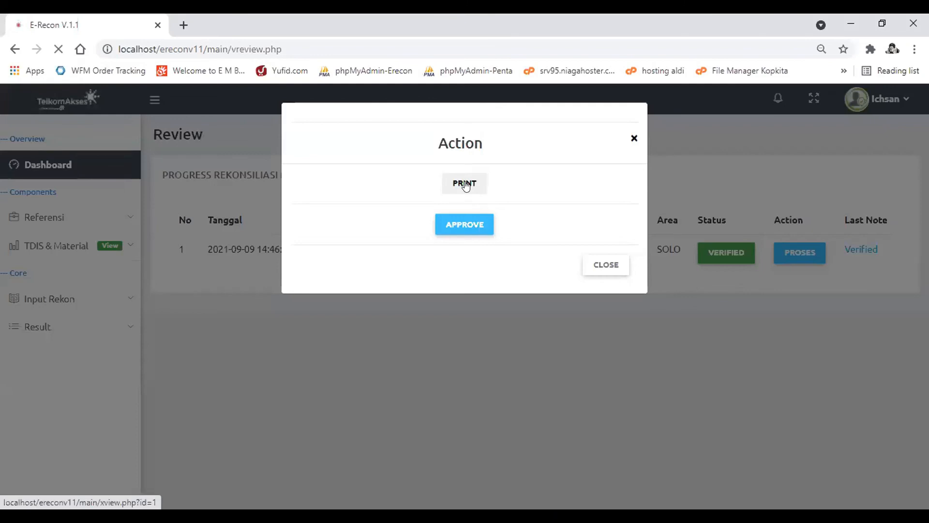
- Read through the verified reconciliation's Berita Acara, checking its opening paragraph, material tables and the empty project name and address brackets
click(465, 184)
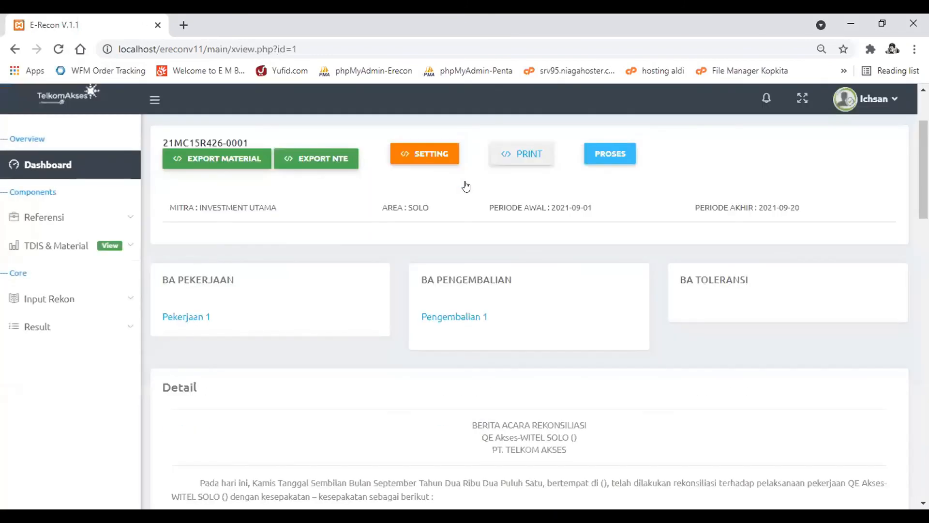
scroll(466, 186, down, 3)
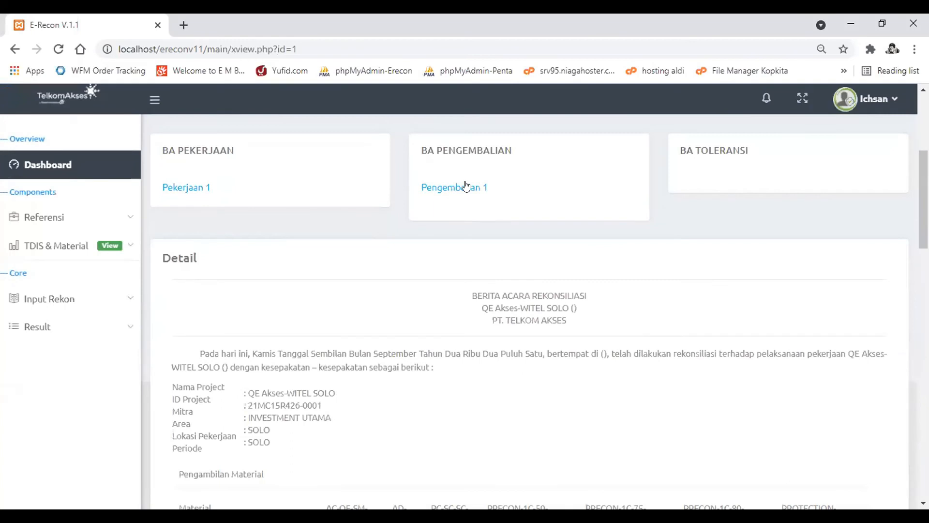
scroll(466, 187, down, 2)
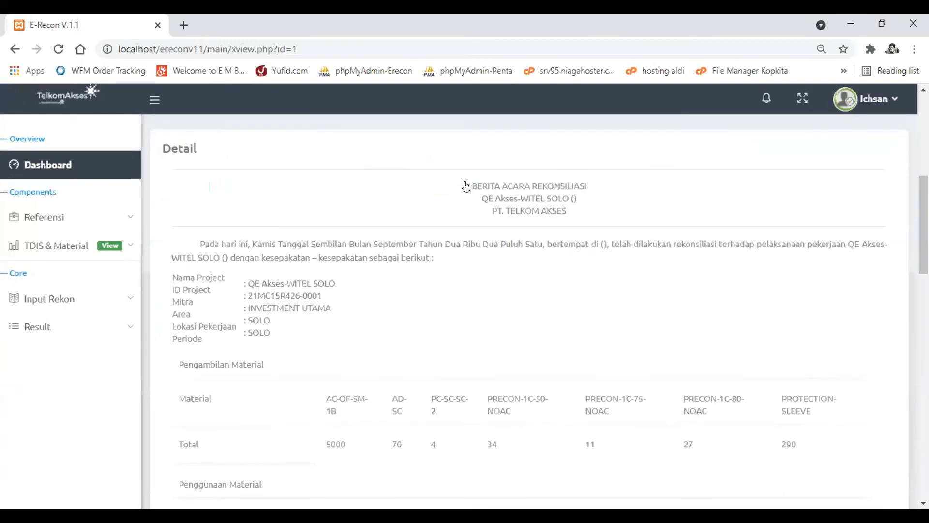
scroll(465, 187, down, 1)
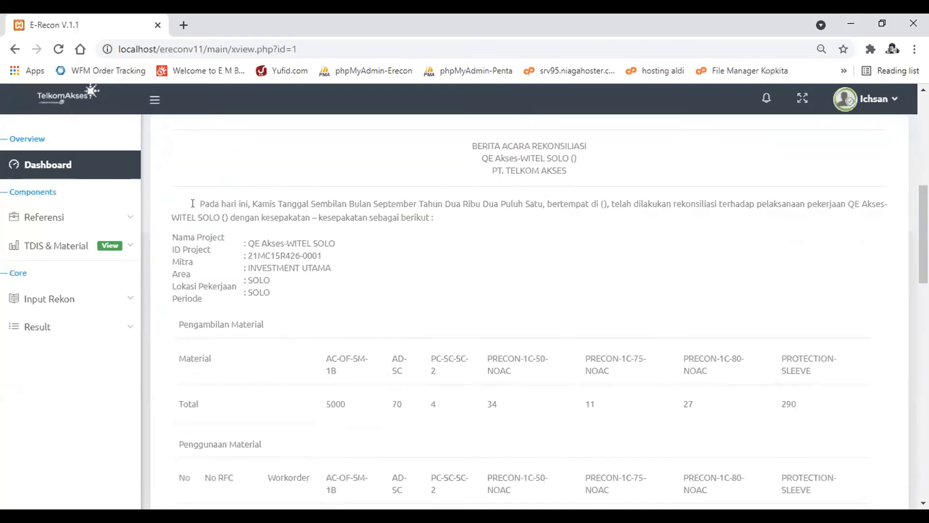
drag(192, 204, 412, 215)
scroll(591, 286, down, 6)
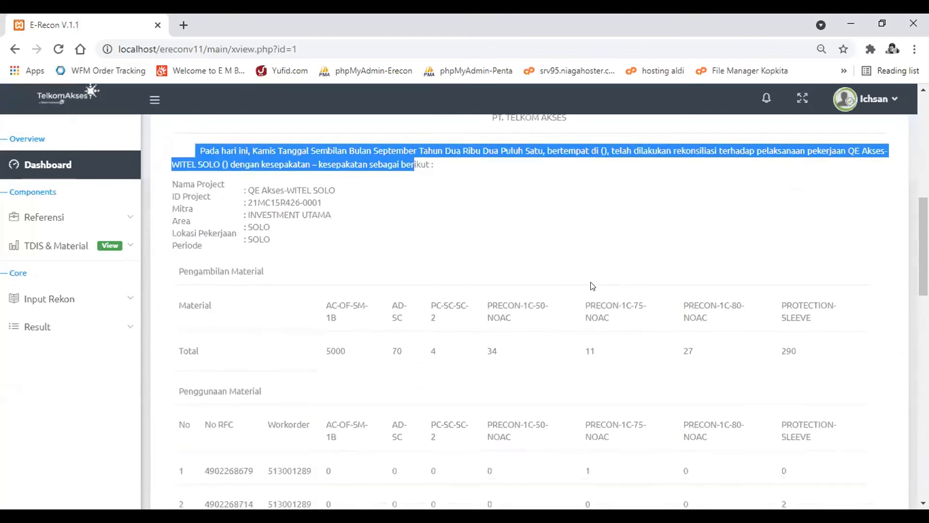
scroll(593, 285, down, 7)
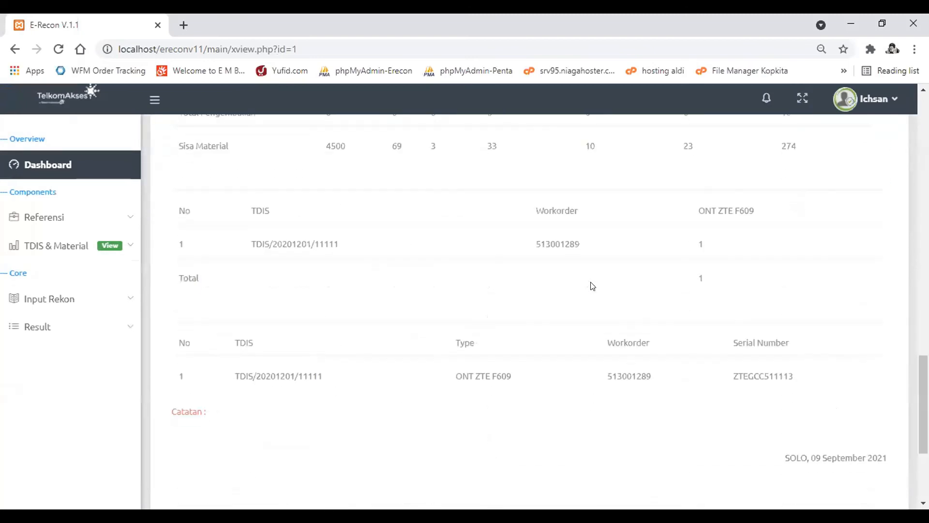
scroll(593, 286, up, 10)
scroll(592, 286, up, 6)
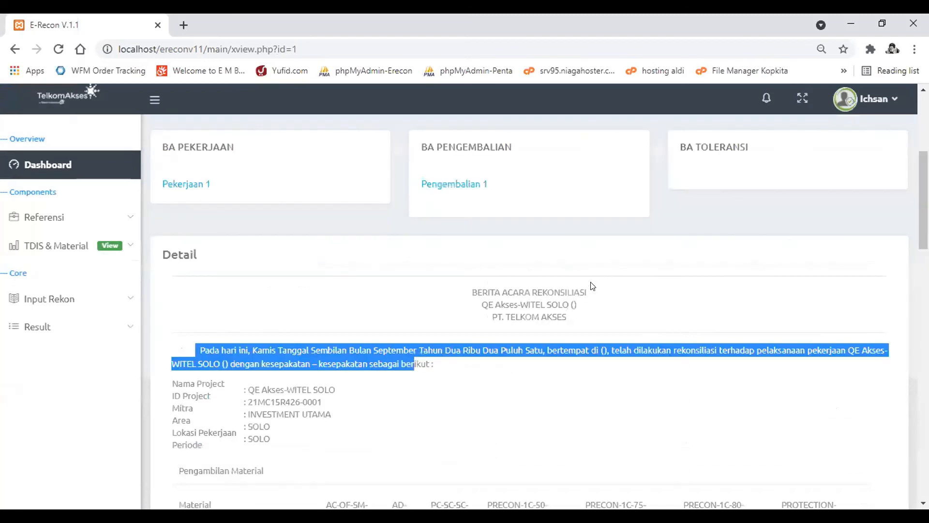
click(590, 311)
drag(572, 303, 579, 304)
drag(601, 349, 604, 348)
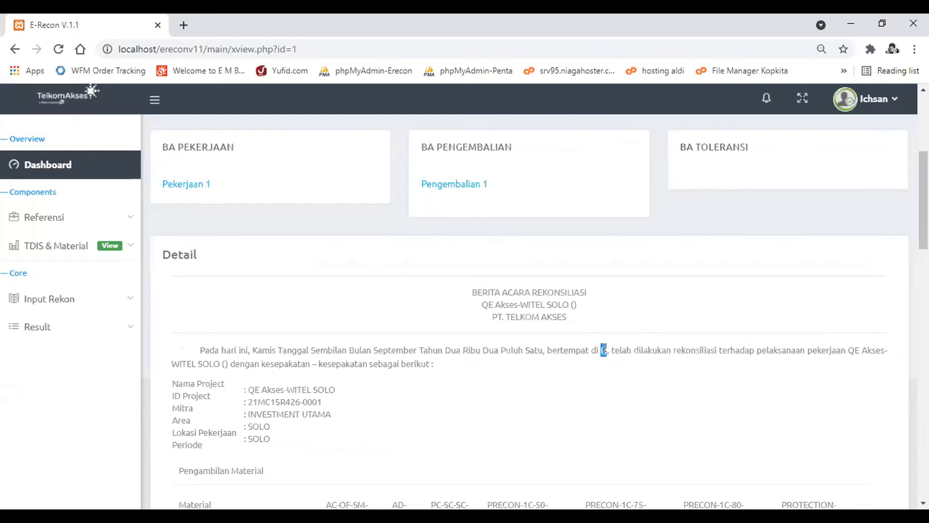
- Submit the report's setting data with project name "Gamas Karanganyar", the reconciliation address and note "Sisa material akan ditagihkan pada periode selanjutnya"
scroll(604, 350, up, 3)
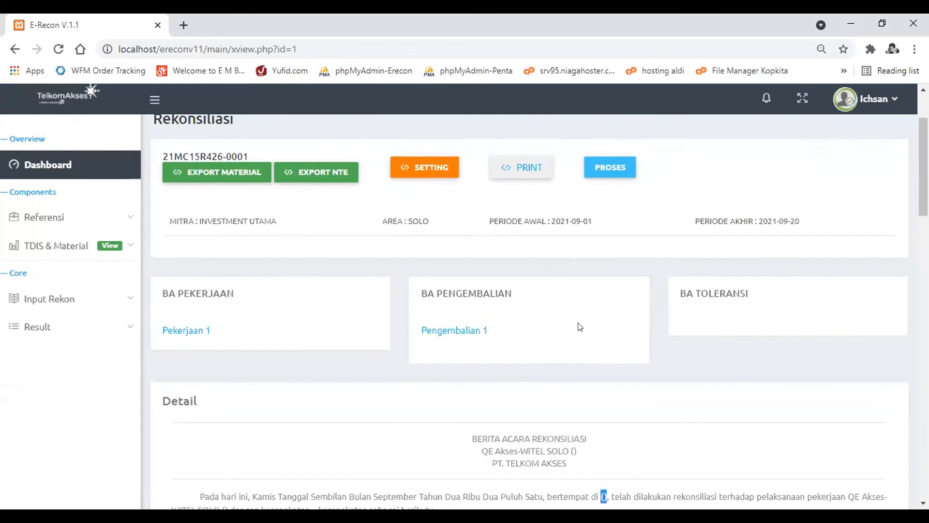
click(442, 174)
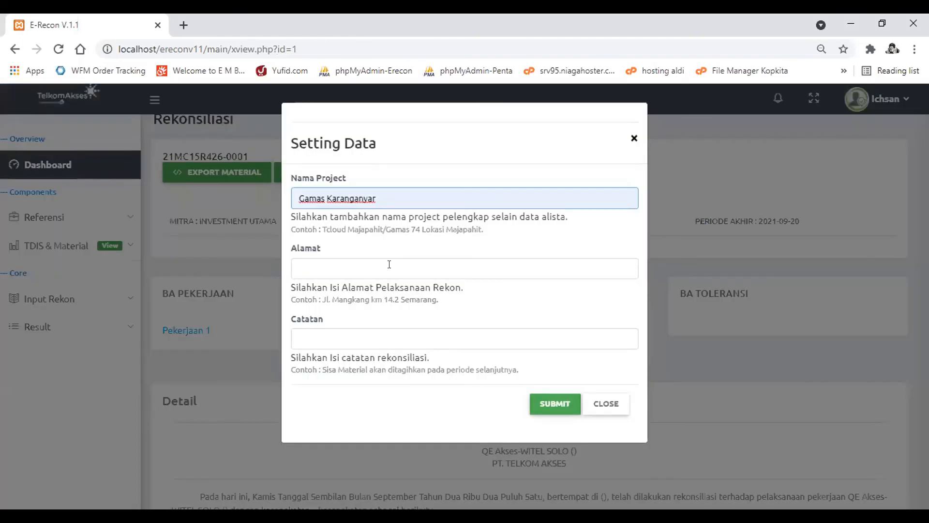
click(389, 264)
click(392, 291)
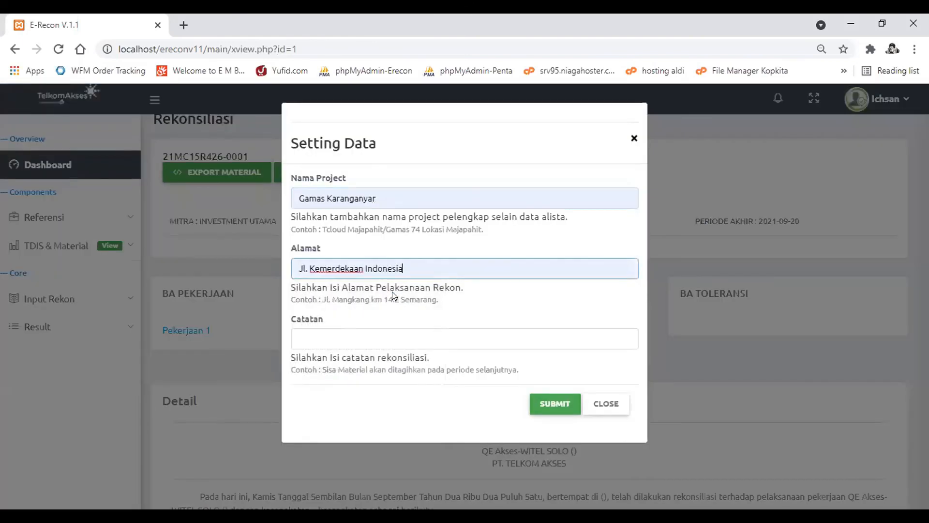
click(392, 334)
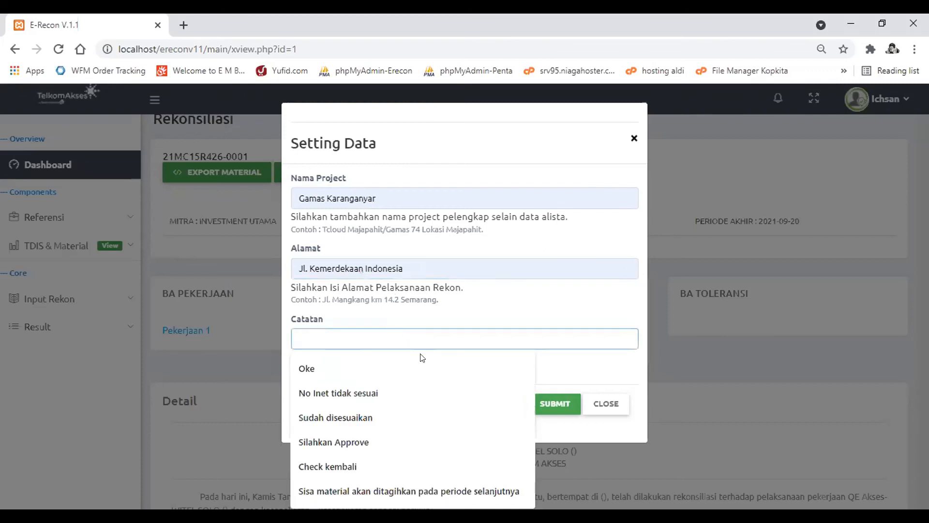
click(461, 490)
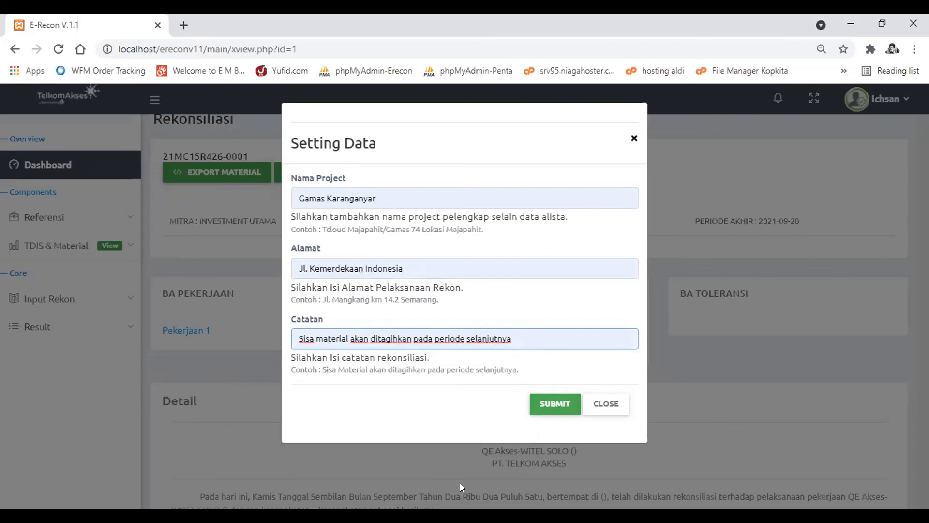
click(542, 415)
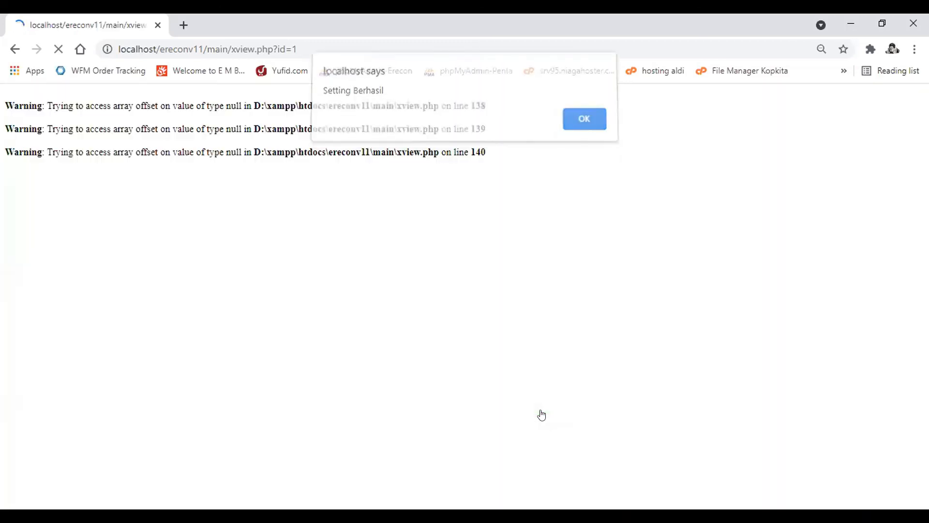
- Check the Berita Acara for the added project name in the heading, the address in the opening paragraph and the note below the tables
scroll(542, 415, down, 5)
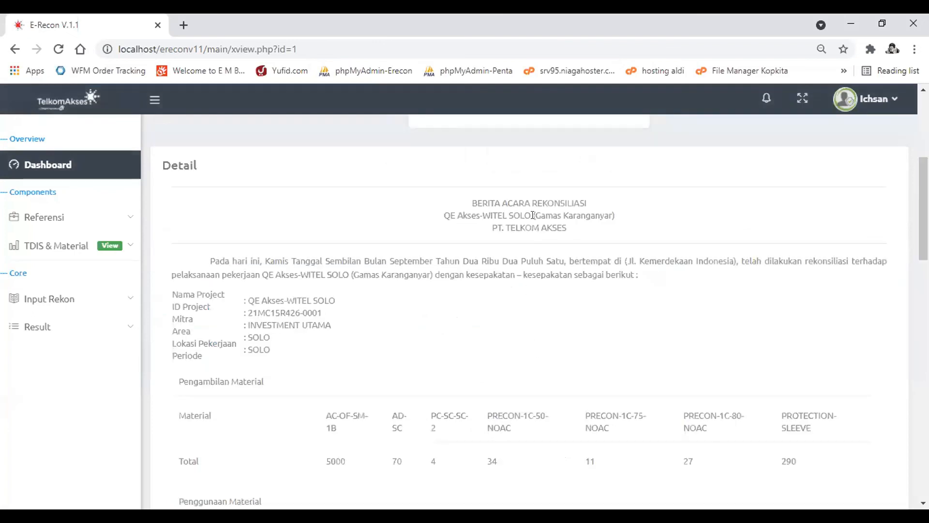
drag(533, 214, 608, 211)
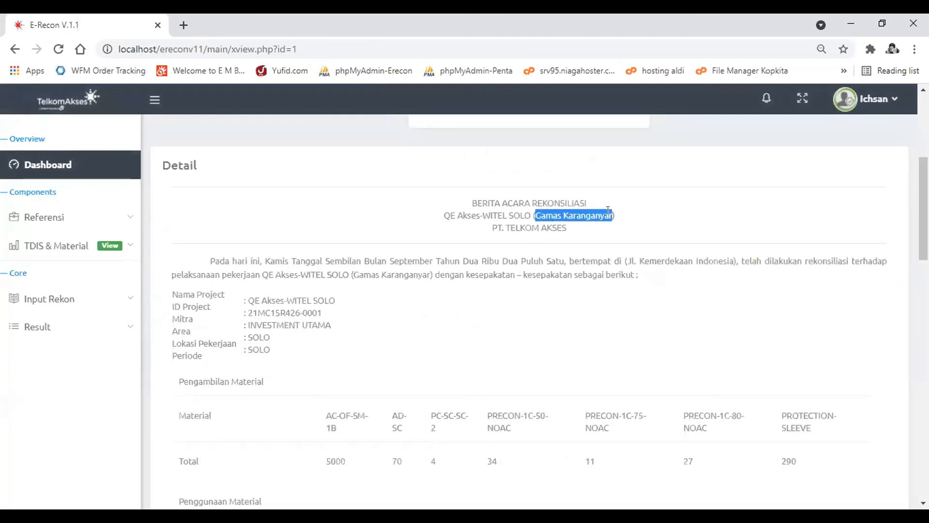
click(625, 258)
drag(626, 257, 733, 252)
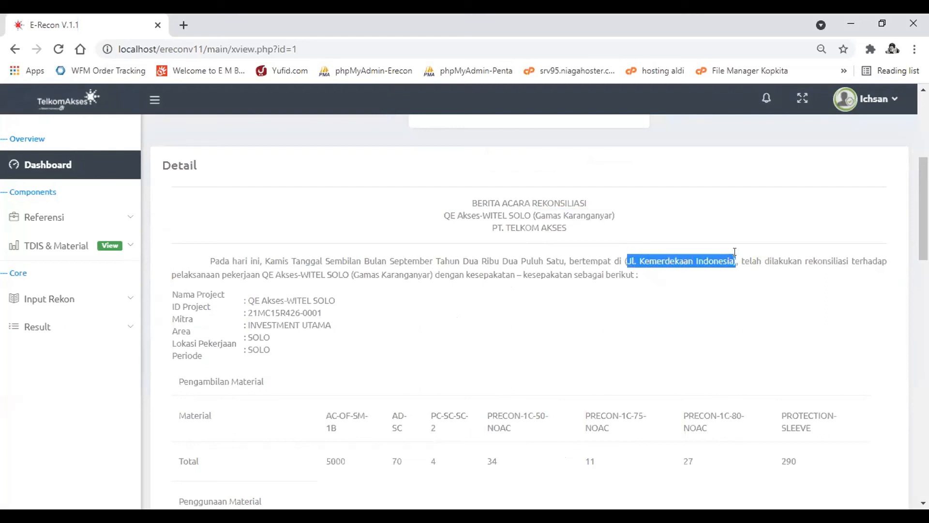
click(735, 252)
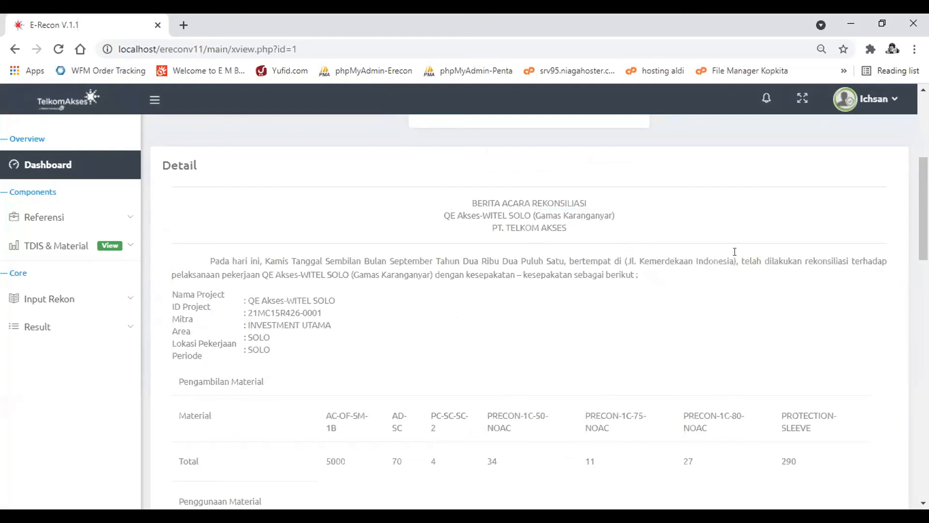
scroll(735, 252, down, 15)
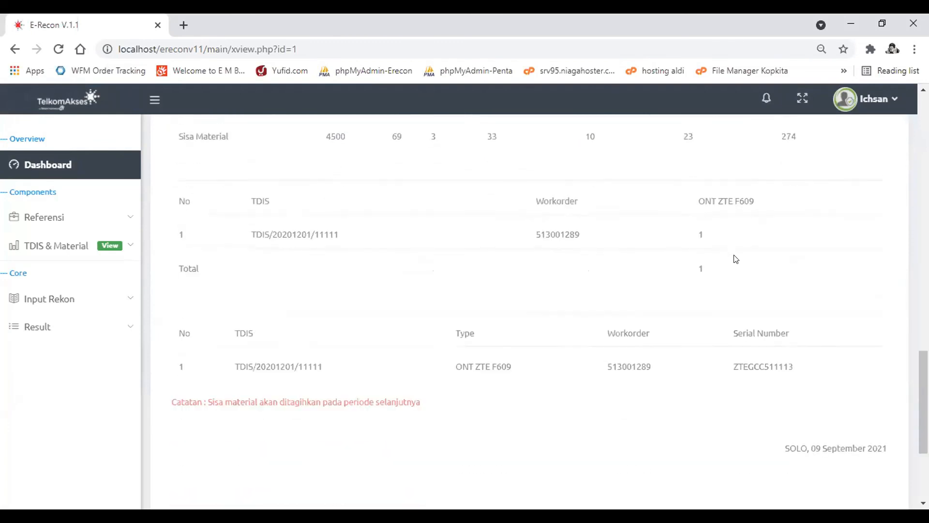
scroll(734, 258, down, 4)
drag(426, 223, 207, 218)
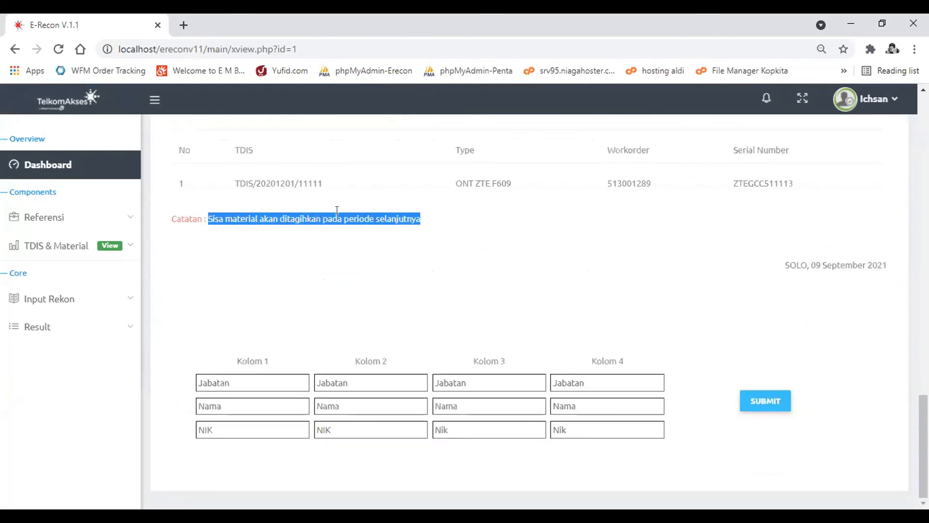
scroll(336, 207, up, 7)
scroll(341, 217, up, 4)
scroll(342, 217, down, 5)
scroll(341, 218, up, 14)
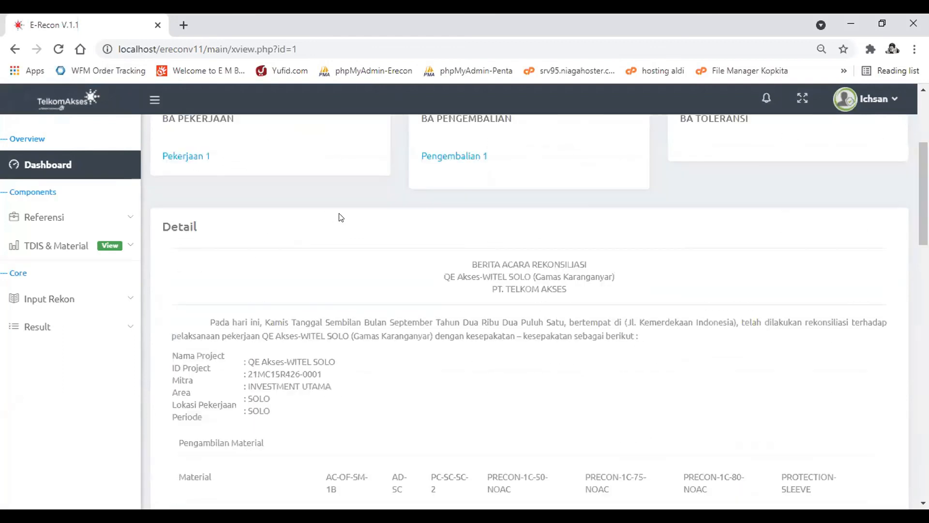
- Review the project name, address and note in the report's setting data and close it without changes
scroll(342, 218, up, 4)
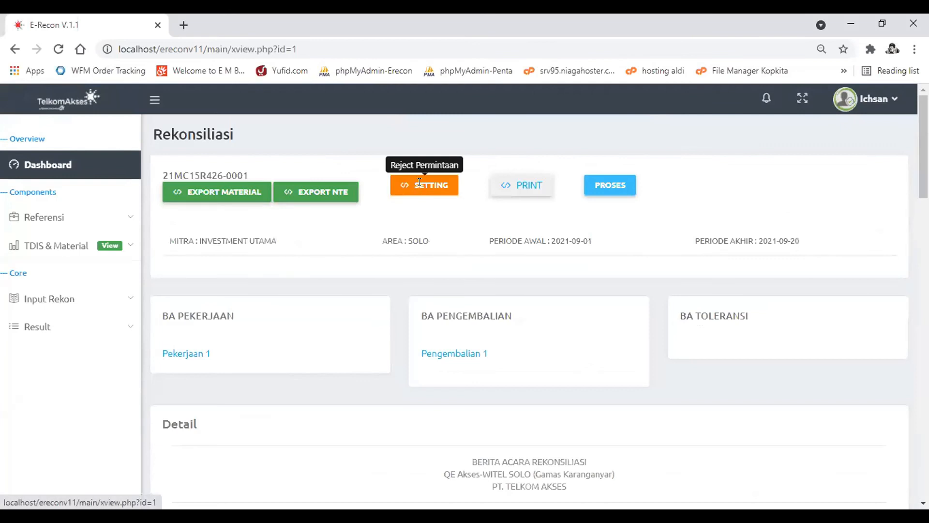
click(419, 184)
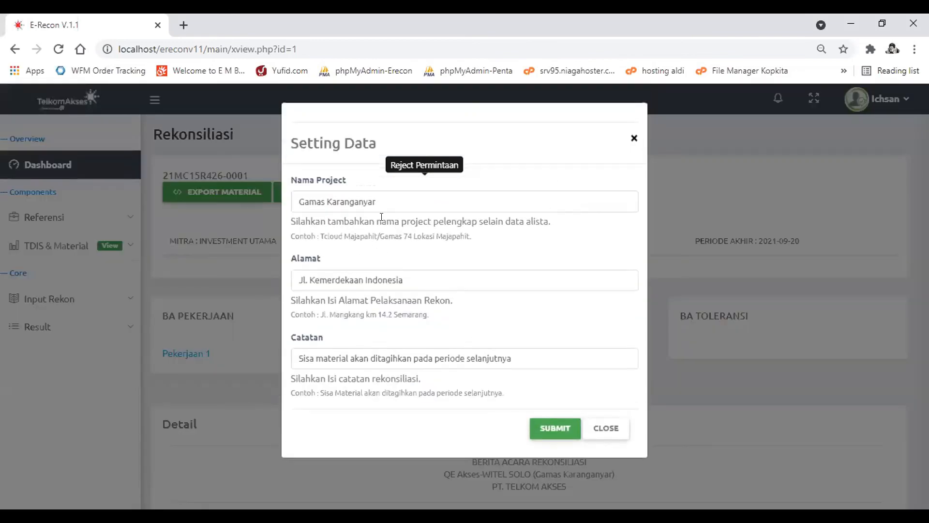
click(599, 432)
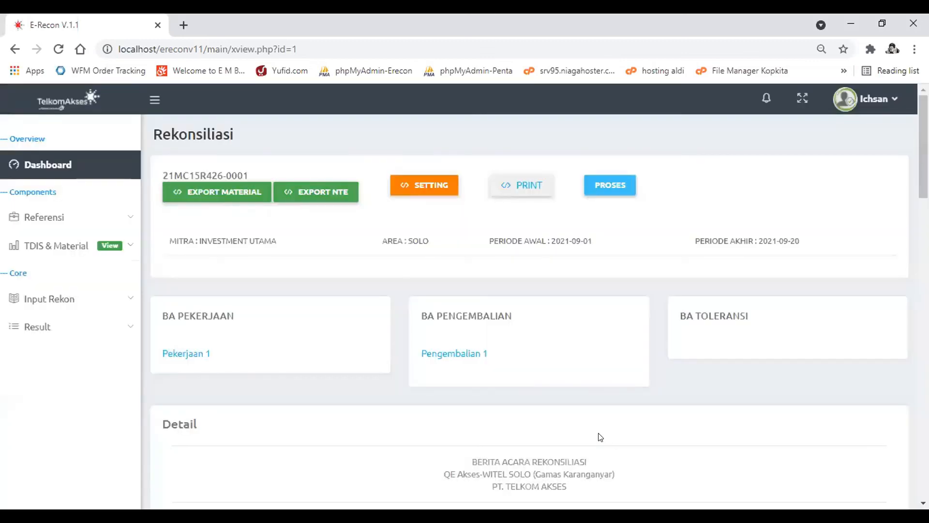
- Fill signatory Kolom 1 below the report's note with position "TL Provisioning & Migrasi", the signatory's name and employee number
scroll(601, 437, down, 2)
scroll(601, 438, down, 5)
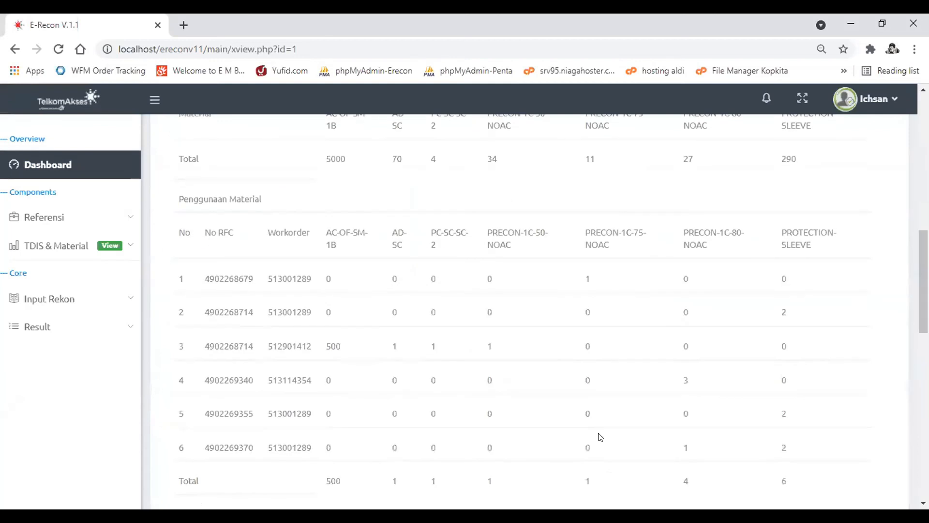
scroll(601, 437, down, 5)
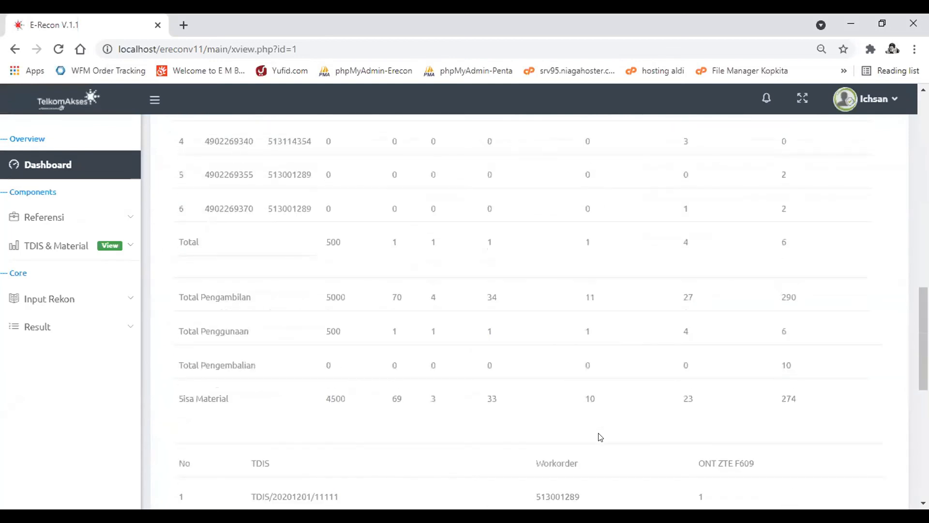
scroll(600, 437, down, 9)
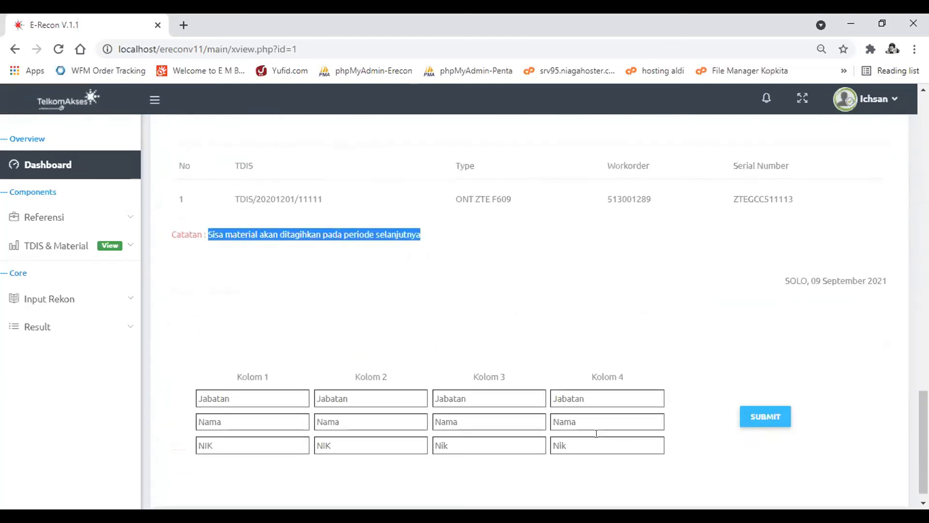
click(287, 308)
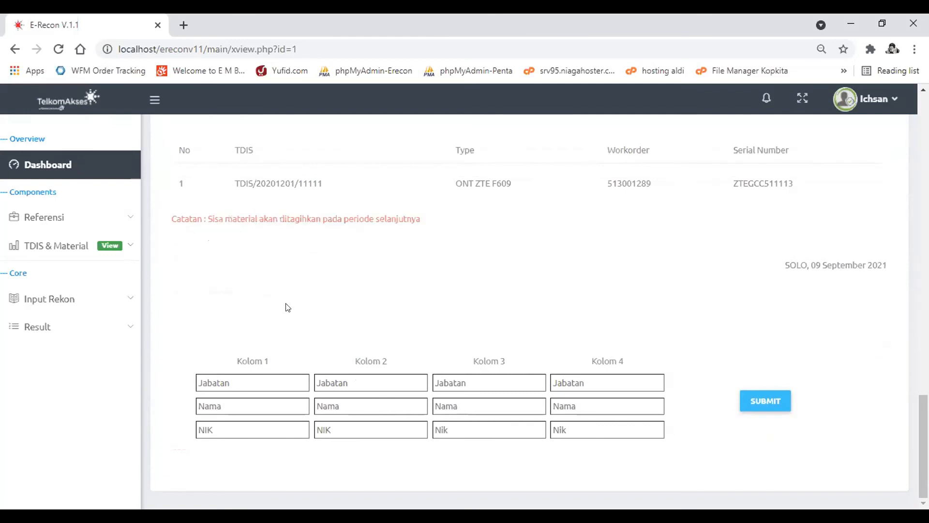
click(233, 380)
click(243, 405)
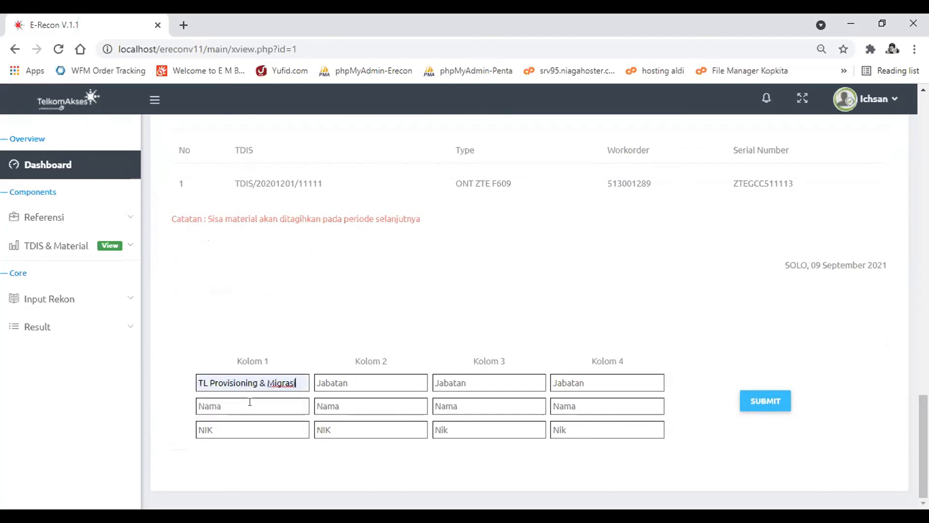
click(249, 403)
click(257, 353)
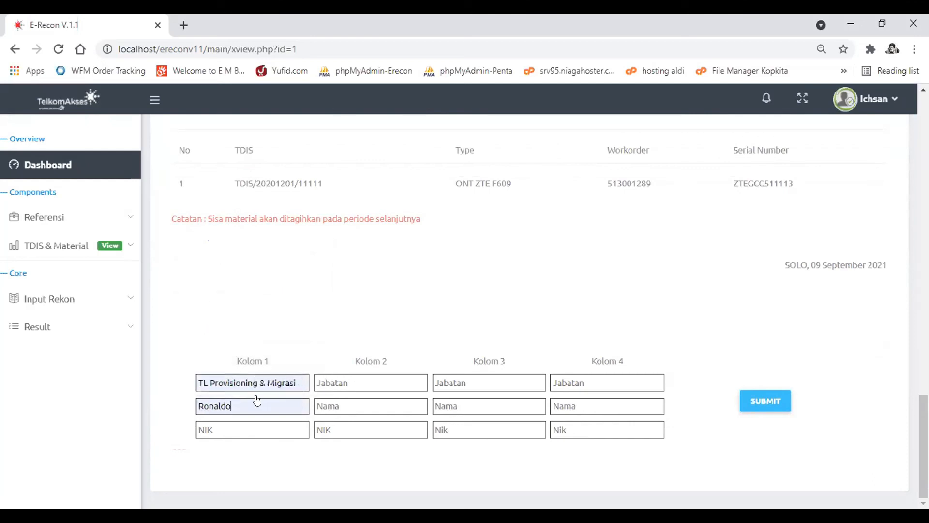
click(228, 423)
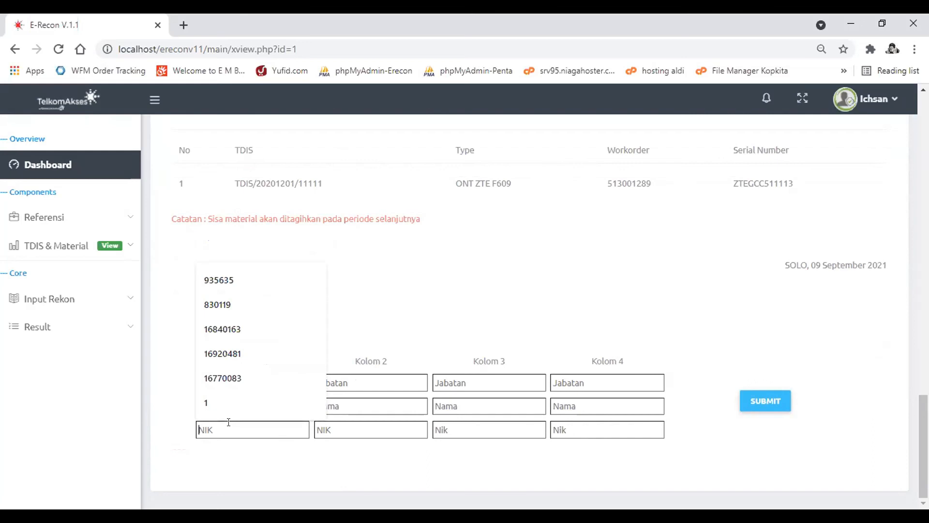
click(234, 375)
- Fill signatory Kolom 2 with position "TL Inventory & Asset Mgt", the signatory's name and employee number
click(365, 381)
click(377, 410)
click(377, 408)
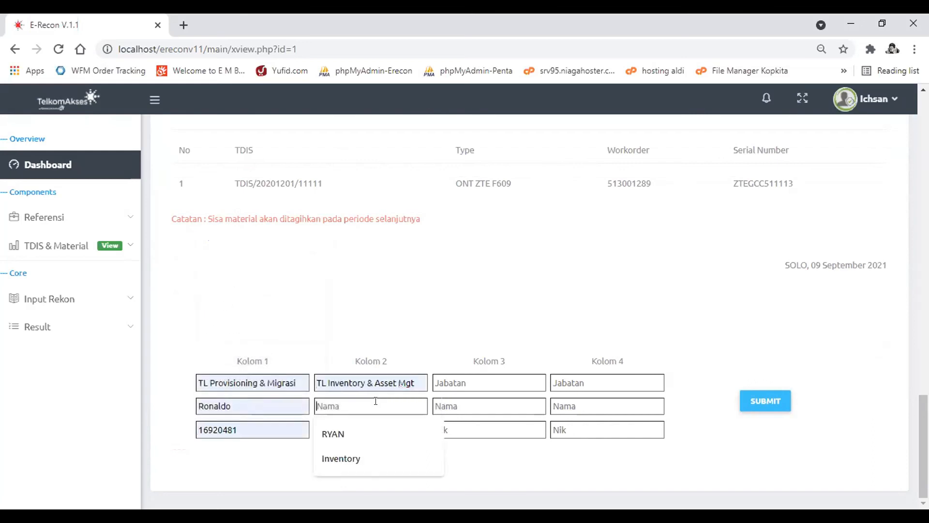
click(374, 427)
click(372, 429)
click(356, 466)
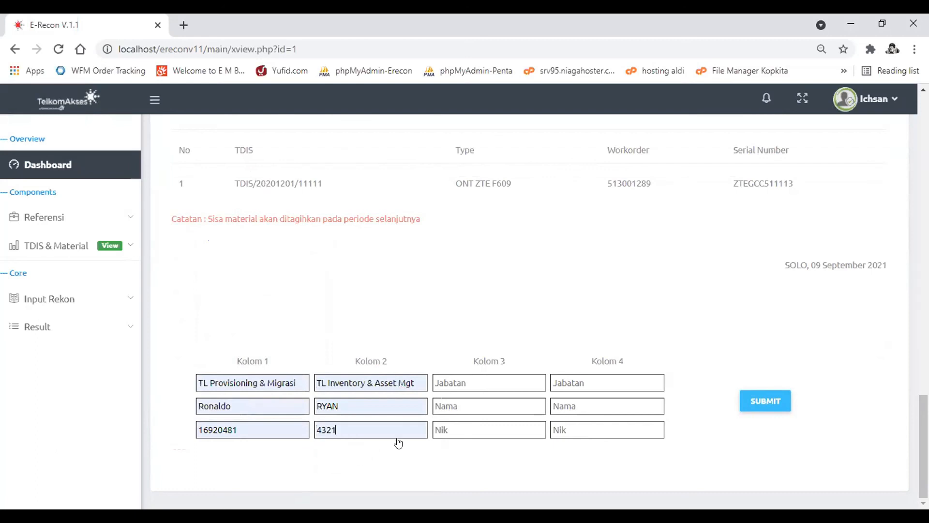
- Fill signatory Kolom 3 with position "TL Assurance", name "Assurance" and the employee number
click(465, 379)
click(472, 408)
click(473, 406)
click(474, 433)
click(474, 430)
click(478, 450)
- Fill signatory Kolom 4 with position "Mitra", the signatory's name and employee number, and submit all four signatories
click(588, 382)
click(590, 430)
click(608, 405)
click(612, 457)
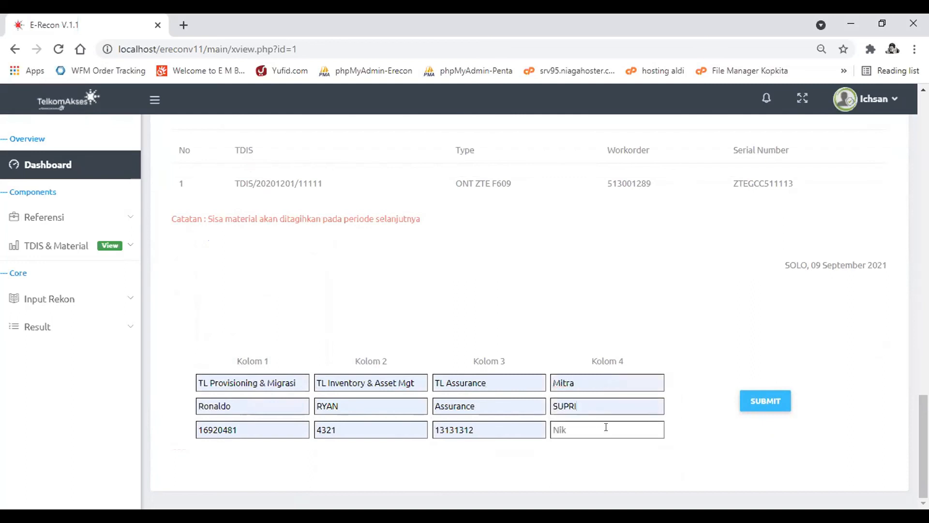
click(606, 430)
click(606, 463)
click(775, 399)
key(Return)
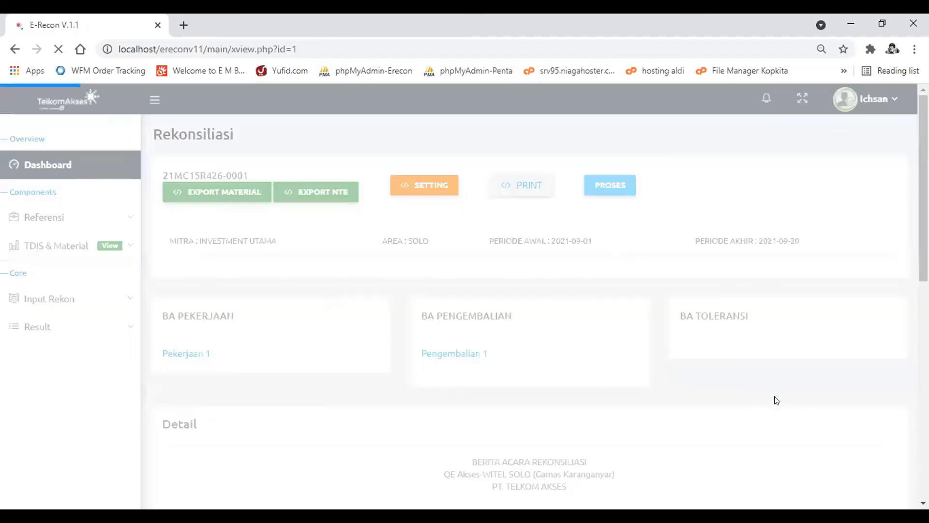
- Check the four signatories at the end of the Berita Acara, review their edit form and close it without changes
scroll(773, 401, down, 5)
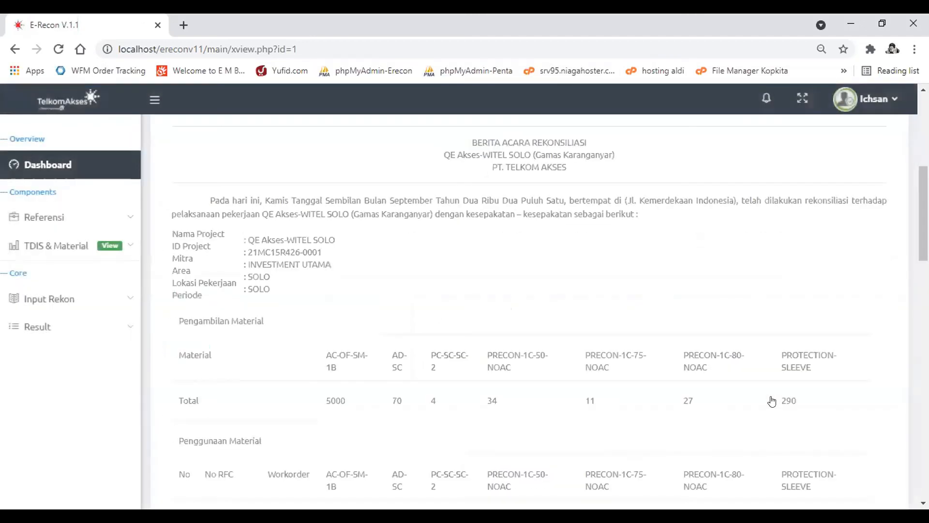
scroll(772, 401, down, 15)
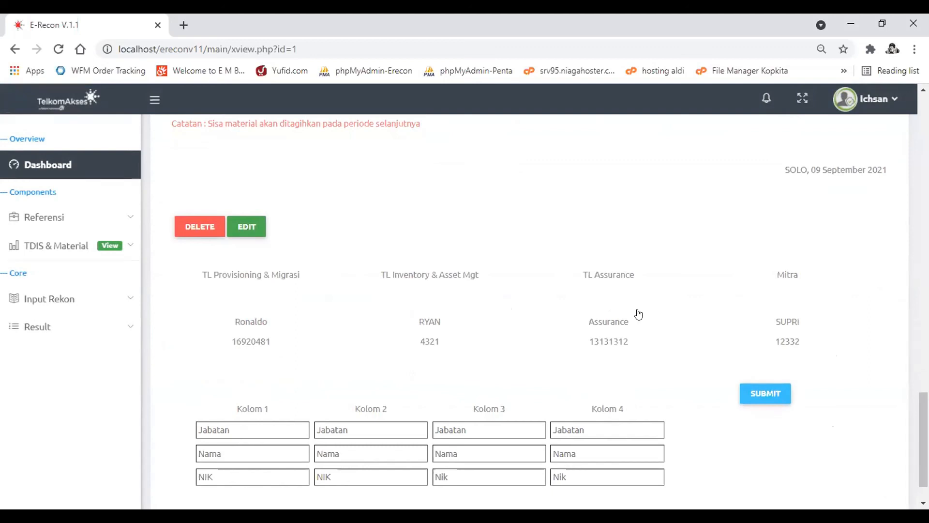
scroll(639, 314, down, 1)
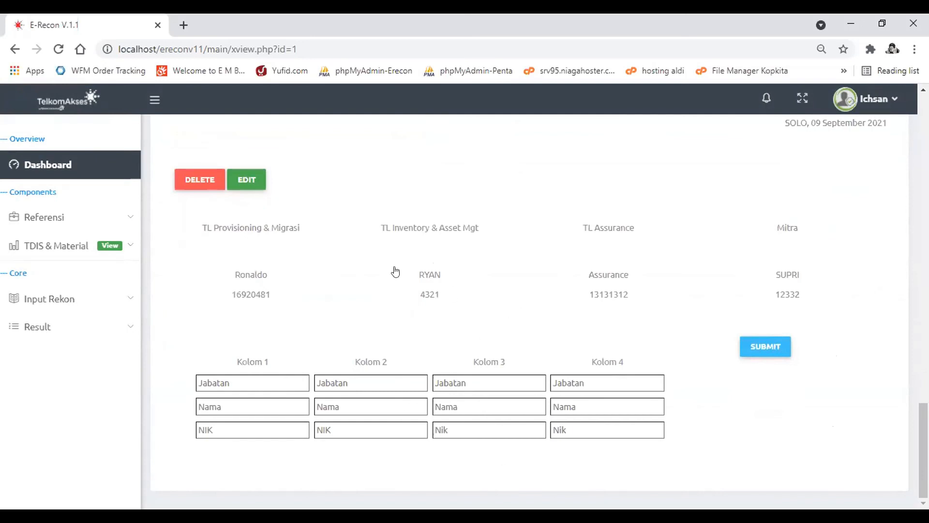
click(246, 180)
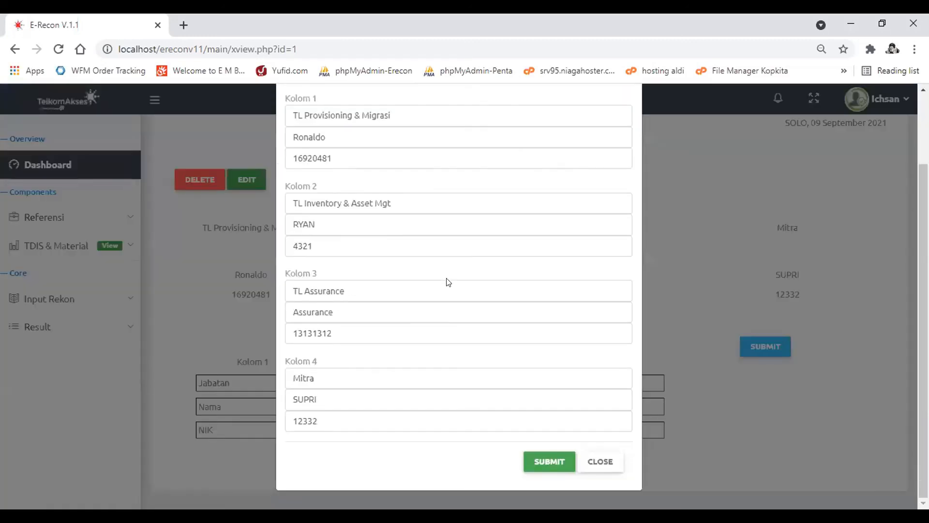
click(608, 463)
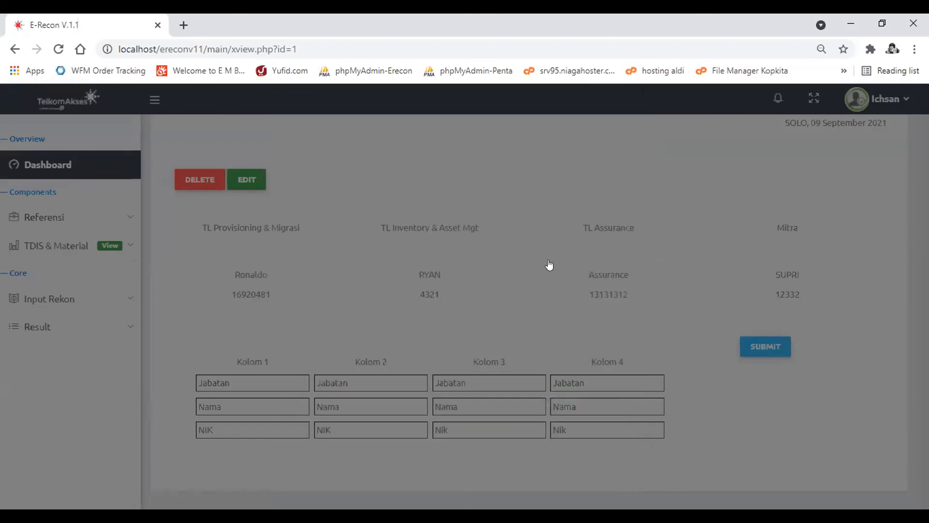
- Start printing the Berita Acara of reconciliation 21MC15R426-0001
scroll(543, 251, up, 2)
scroll(548, 248, up, 18)
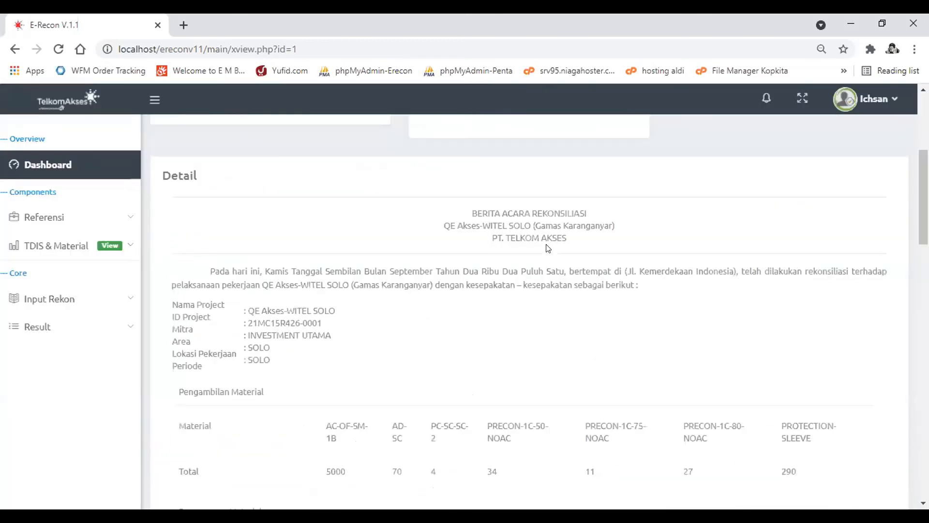
scroll(548, 248, up, 5)
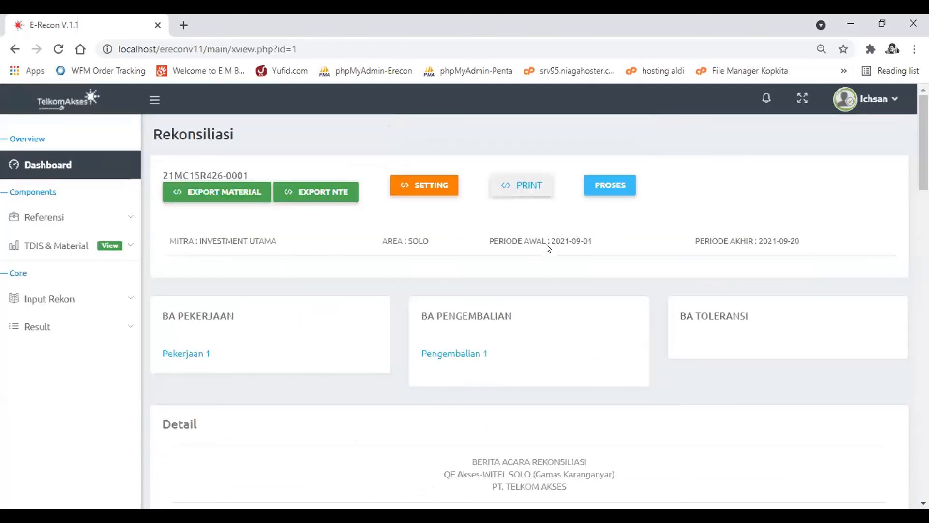
click(517, 186)
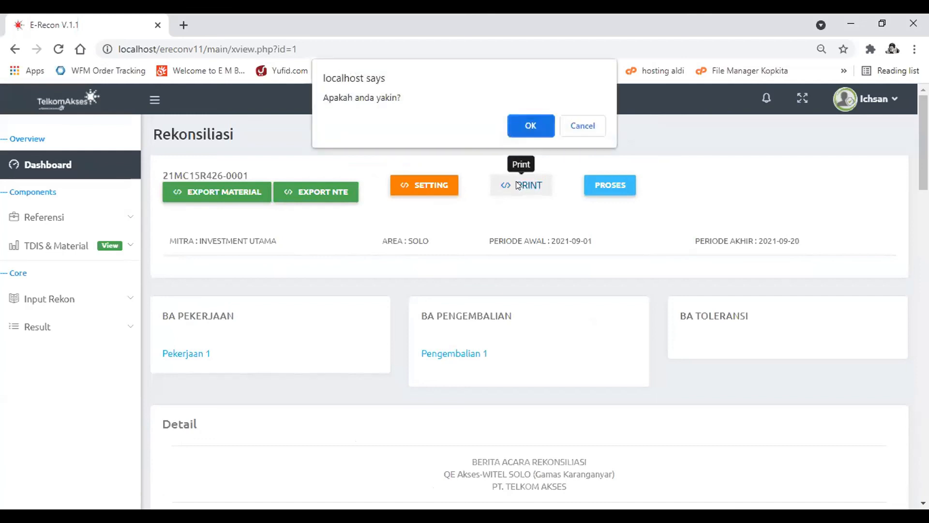